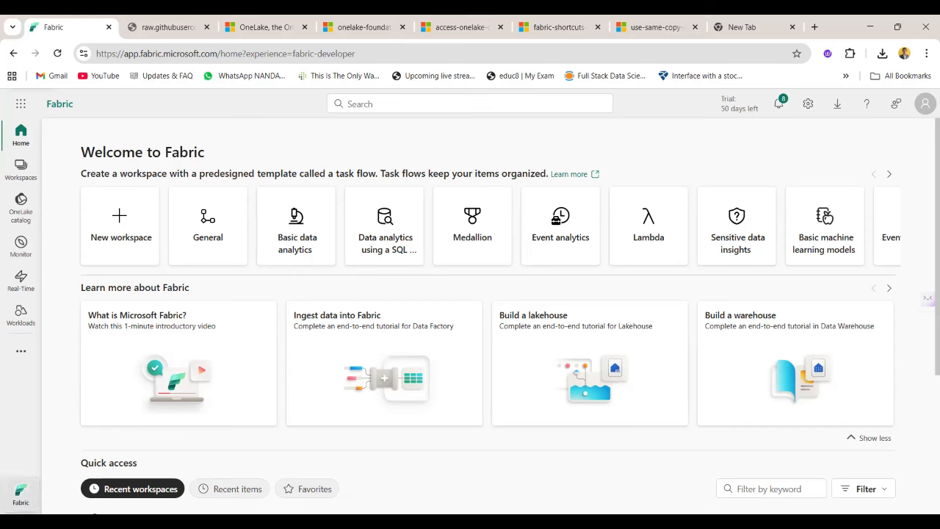
Choose the Fabric experience and look through the predesigned task flow templates on the home page.
click(20, 493)
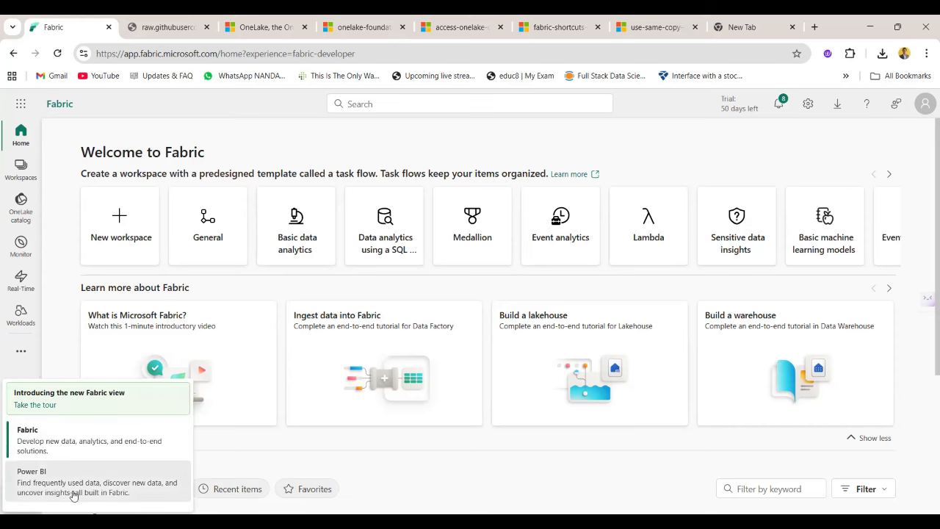
click(53, 439)
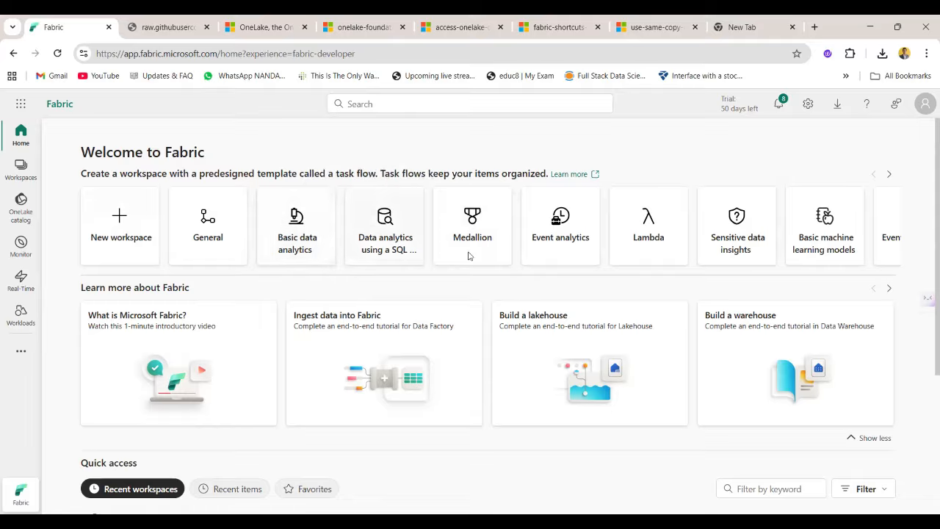
click(889, 174)
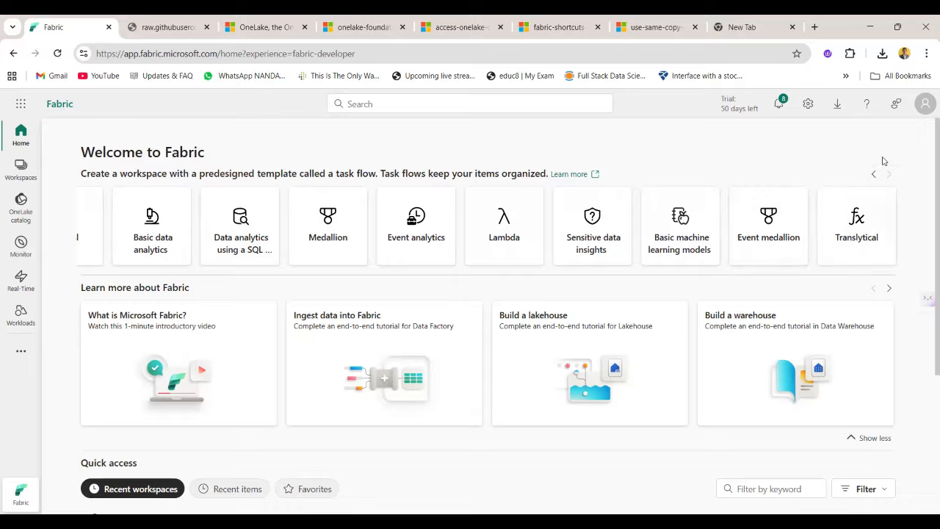
click(873, 174)
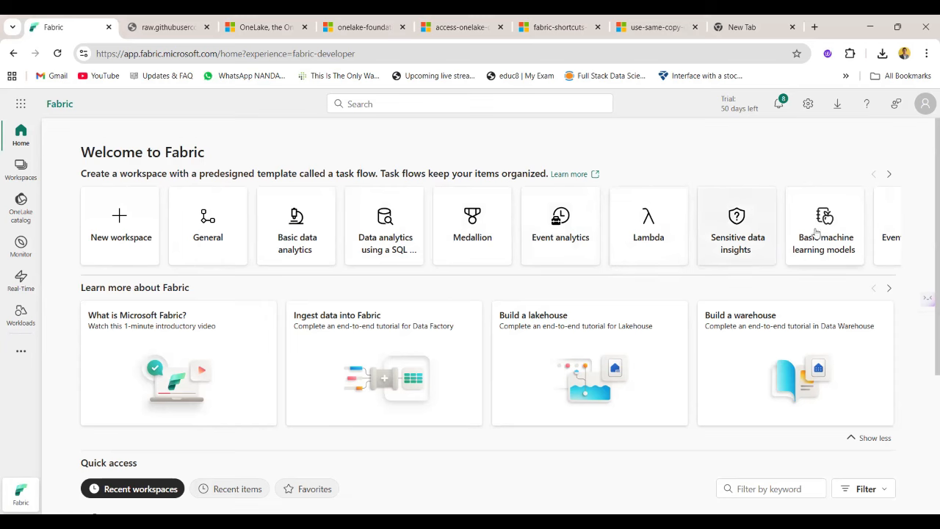
click(889, 177)
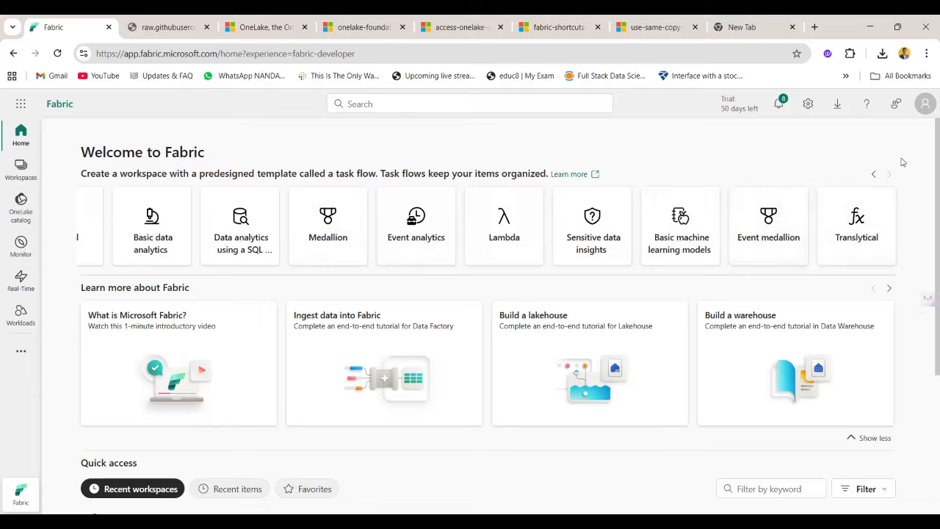
click(872, 177)
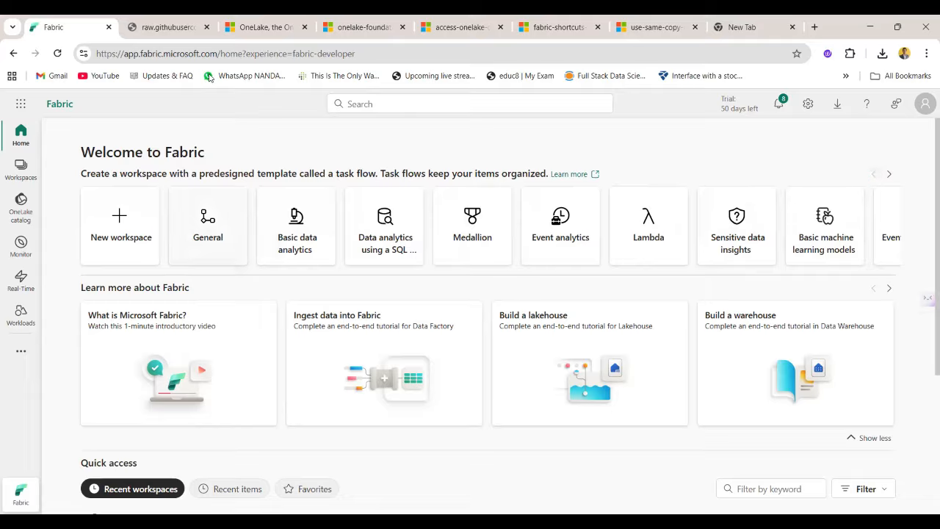
View the list of workspaces, and open the OneLake catalog with its introduction dismissed.
click(34, 174)
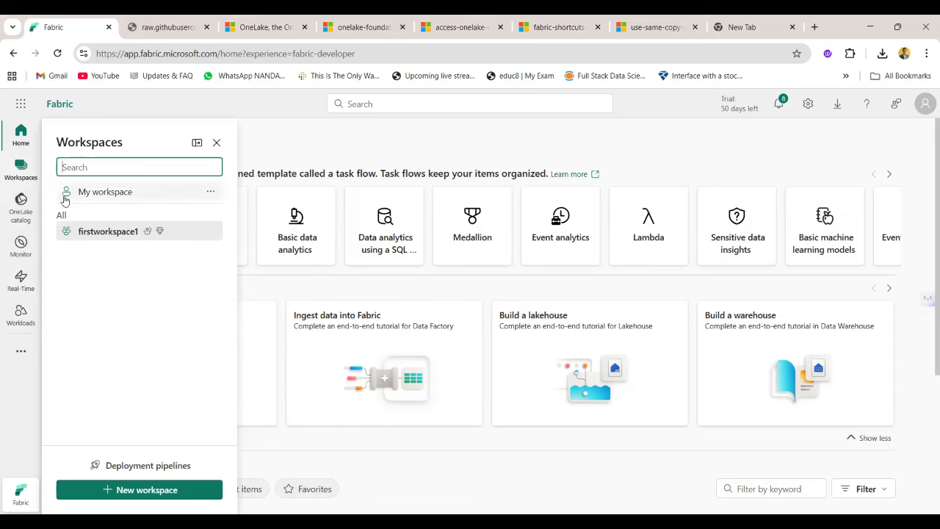
click(21, 219)
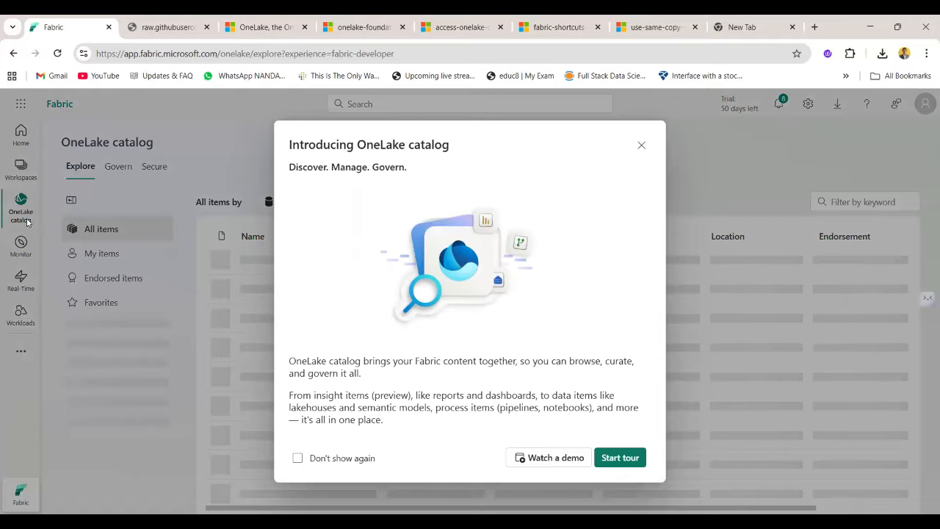
click(639, 144)
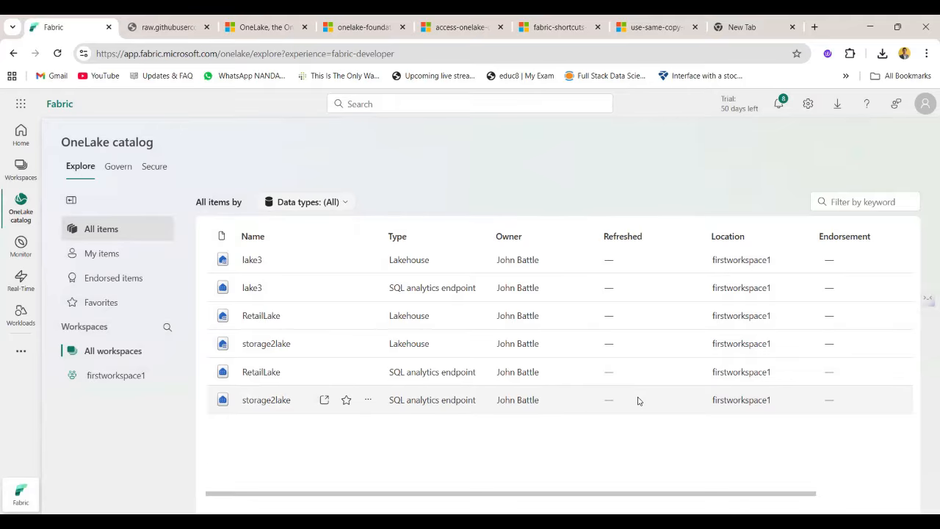
Review the OneLake catalog's Govern and Secure views and return to the Explore view.
click(129, 175)
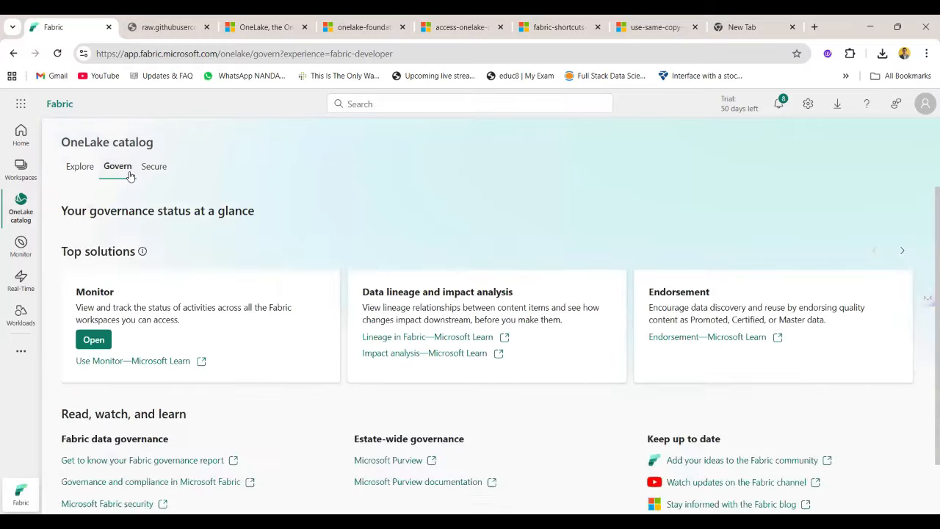
scroll(332, 319, down, 2)
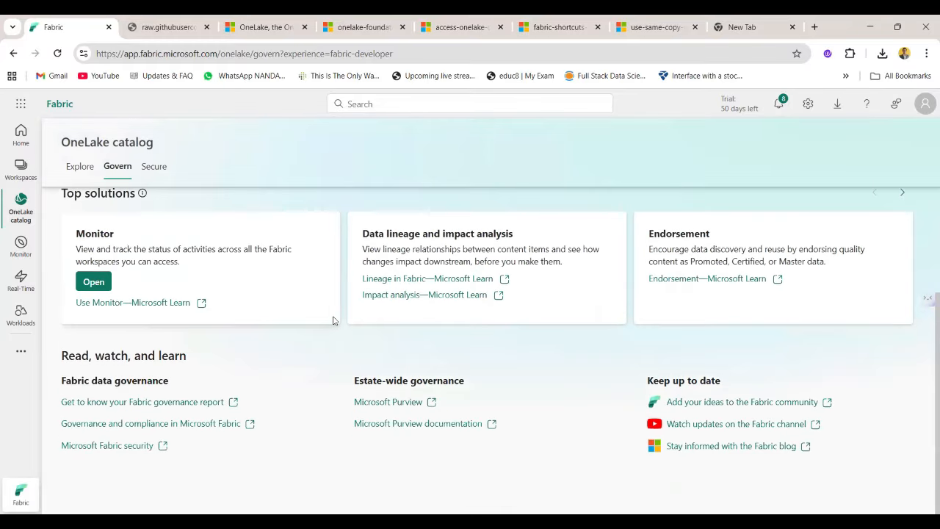
scroll(332, 319, up, 2)
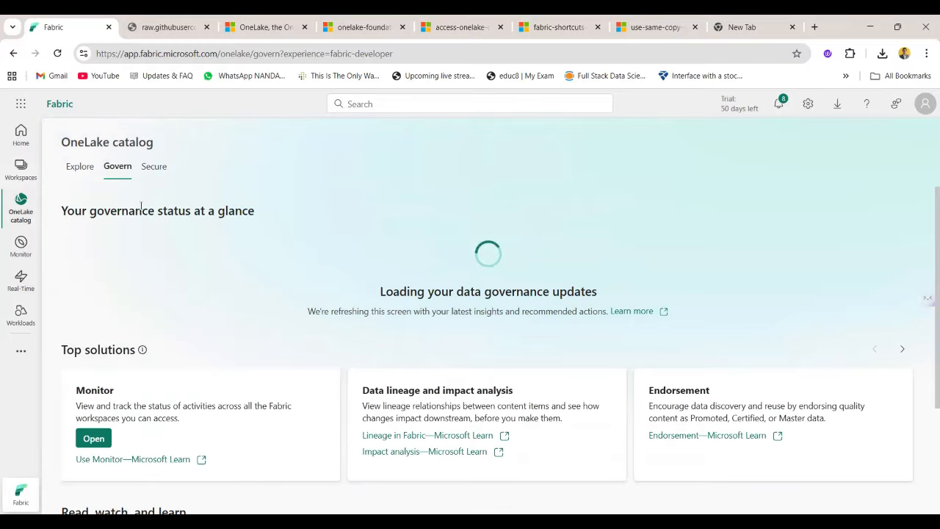
click(155, 176)
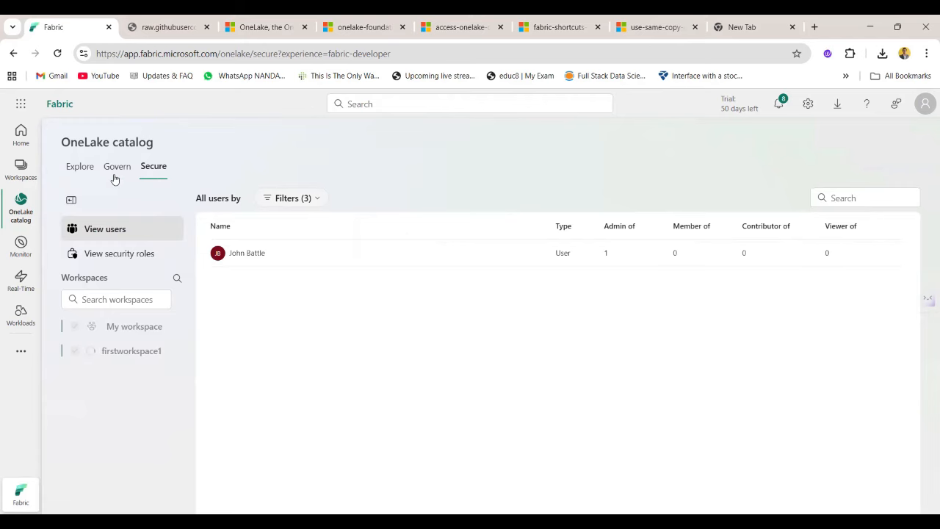
click(80, 167)
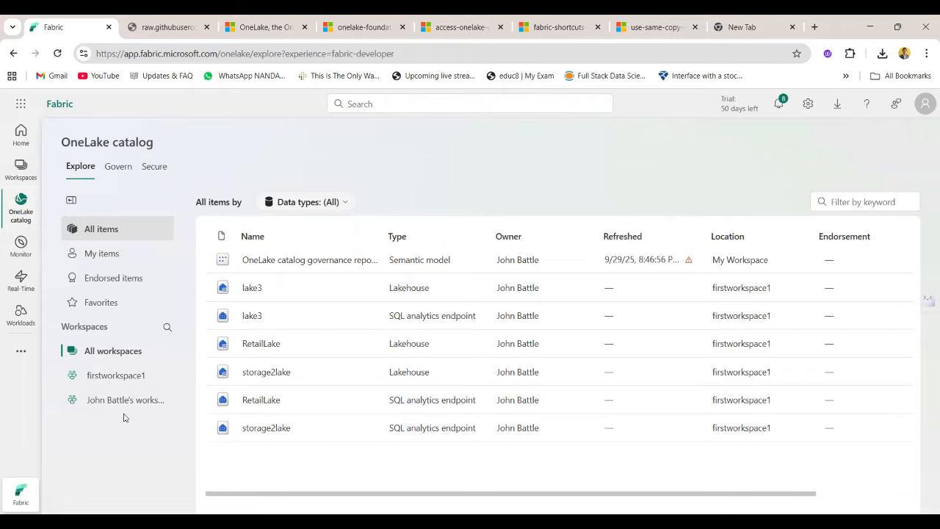
Show the endorsed items in the OneLake catalog across all workspaces.
click(16, 244)
click(21, 210)
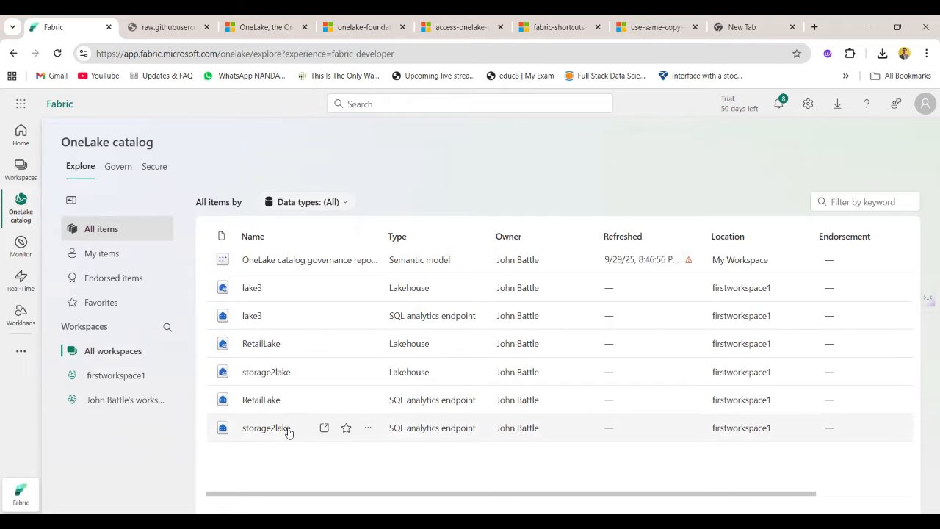
click(112, 279)
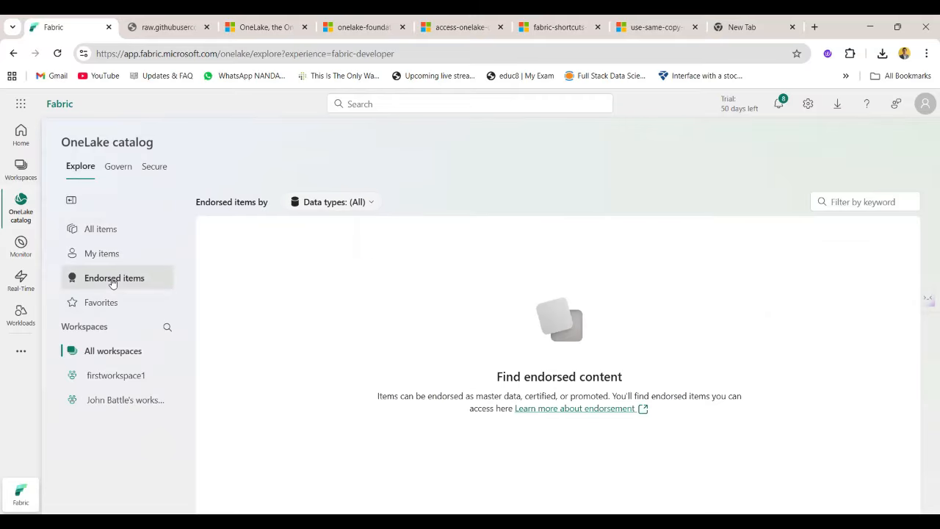
Review the activity list in Monitor and the featured cards of the Real-Time hub.
click(22, 249)
click(35, 249)
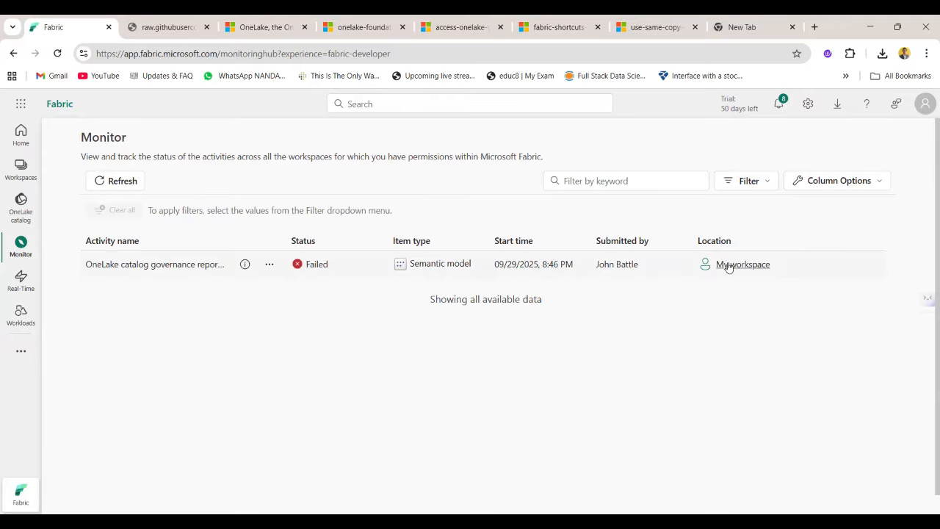
click(21, 280)
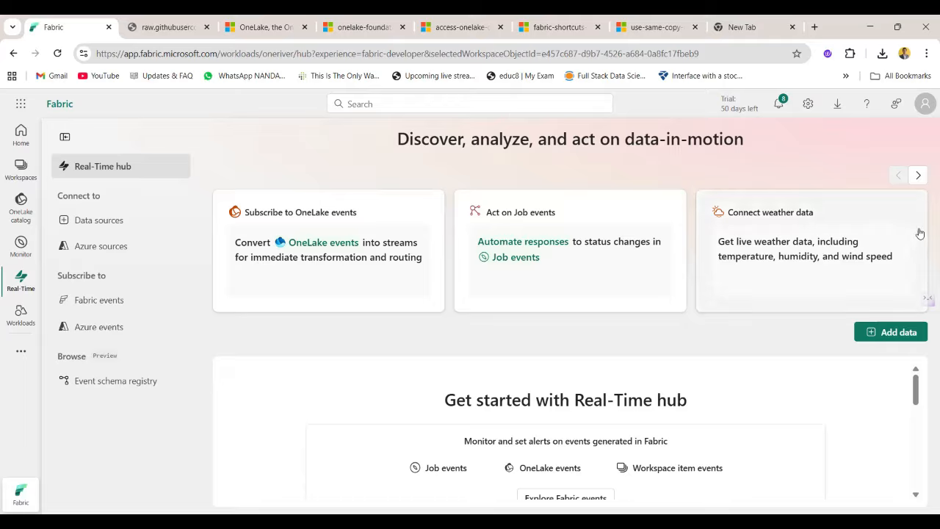
click(919, 175)
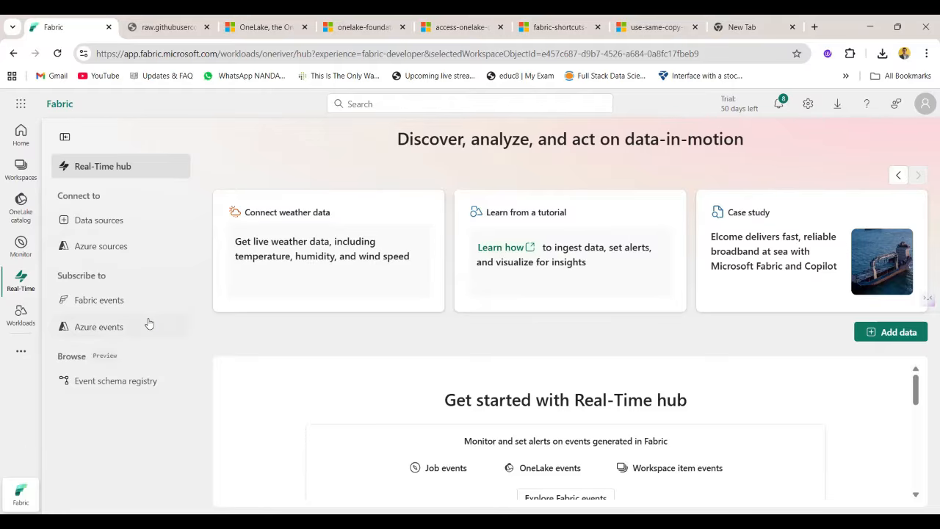
Examine the workloads that can be added to Fabric and those already included under My workloads.
click(20, 318)
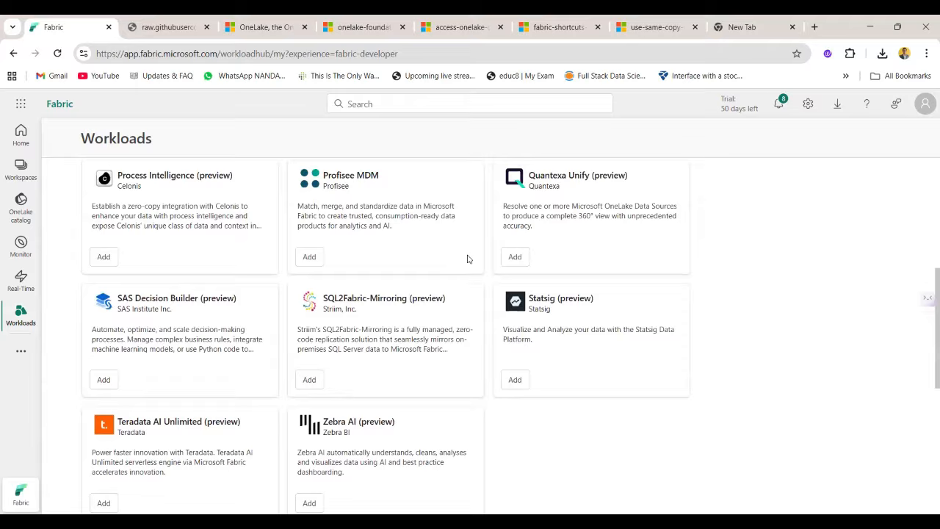
scroll(468, 260, up, 2)
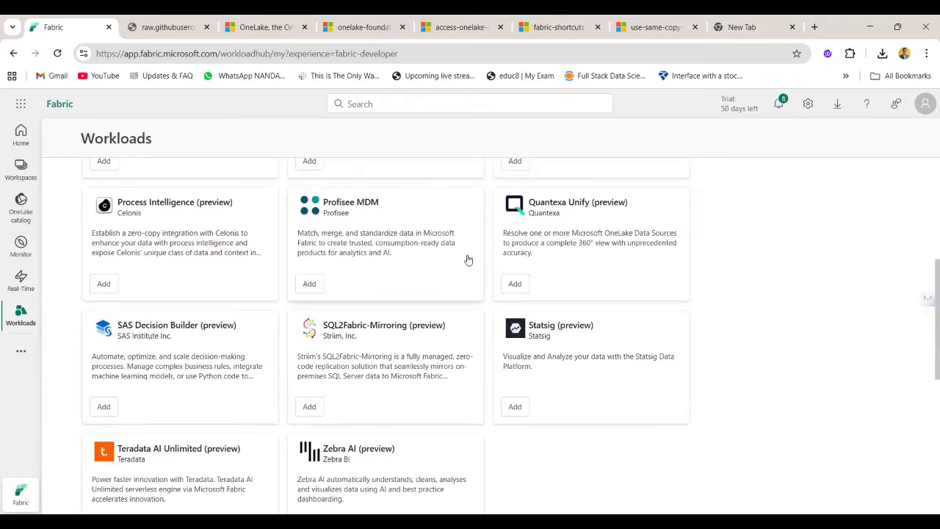
scroll(481, 368, up, 3)
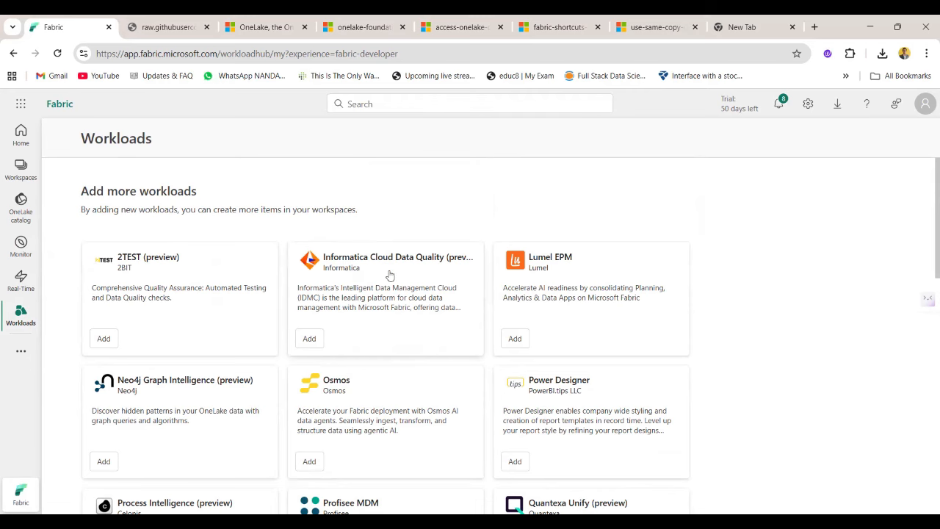
scroll(172, 318, down, 1)
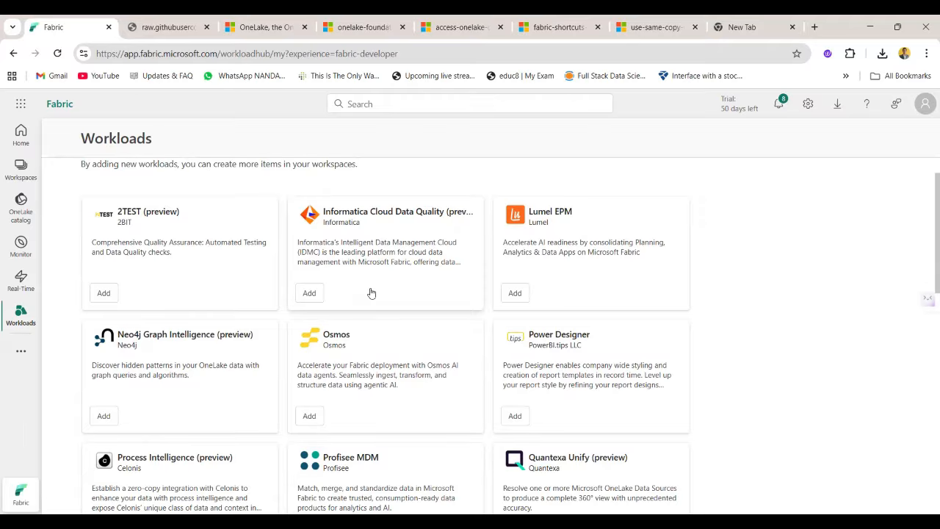
scroll(372, 292, down, 5)
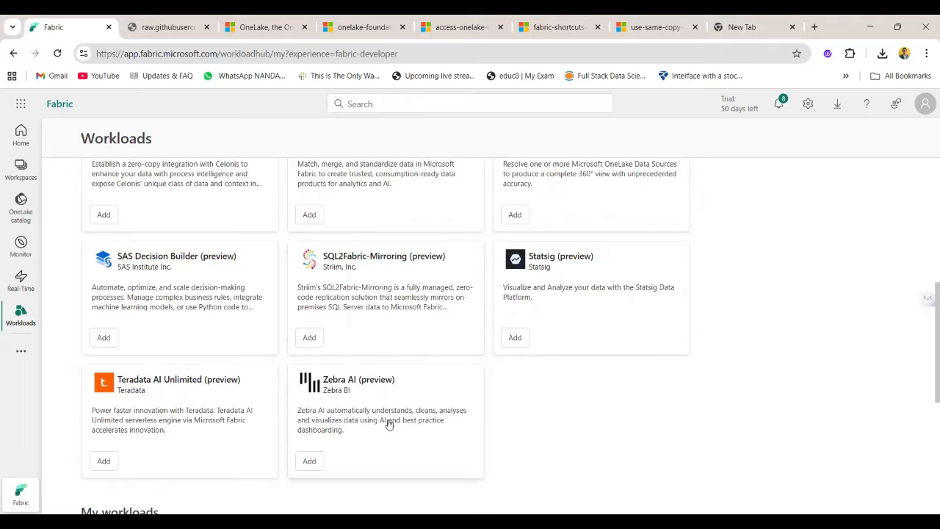
scroll(388, 425, up, 5)
scroll(388, 425, down, 10)
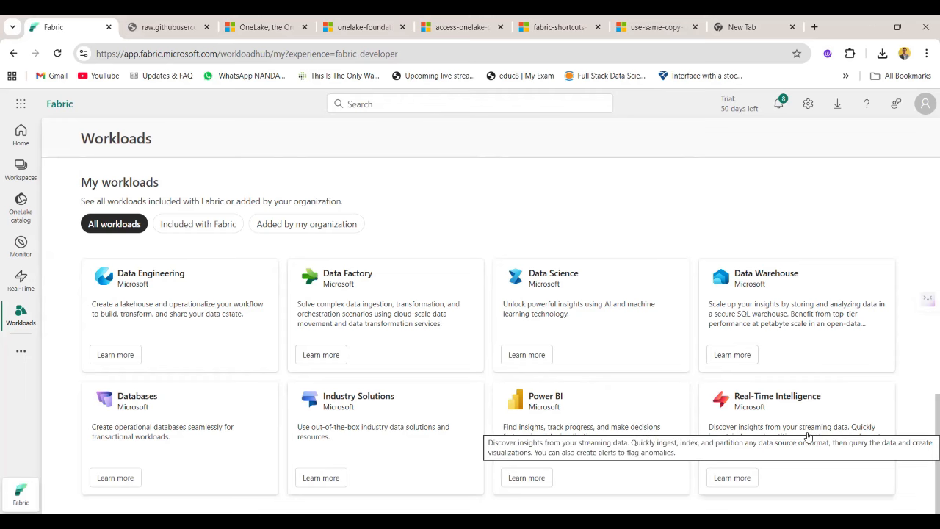
scroll(470, 316, up, 2)
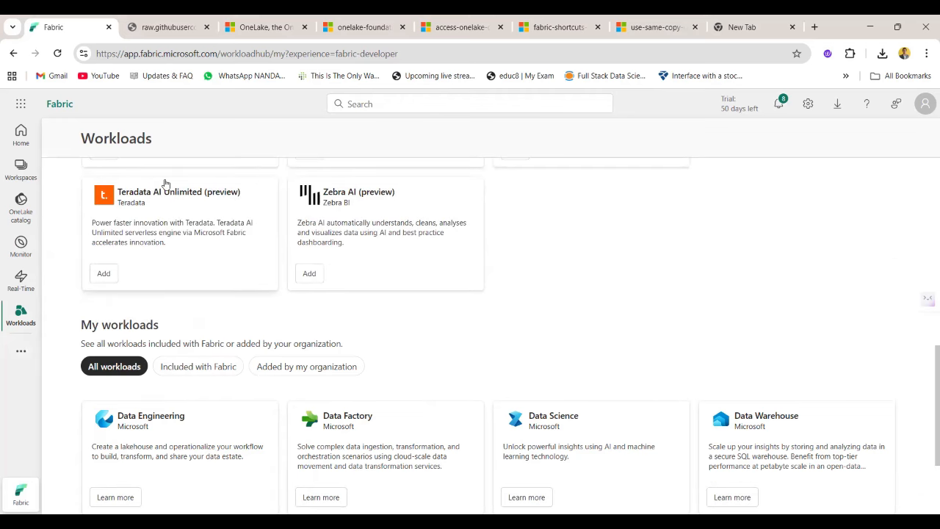
Start a new workspace from the home page, named Lakehousedemospace, with the description "Demo class for Lakehouse".
click(20, 133)
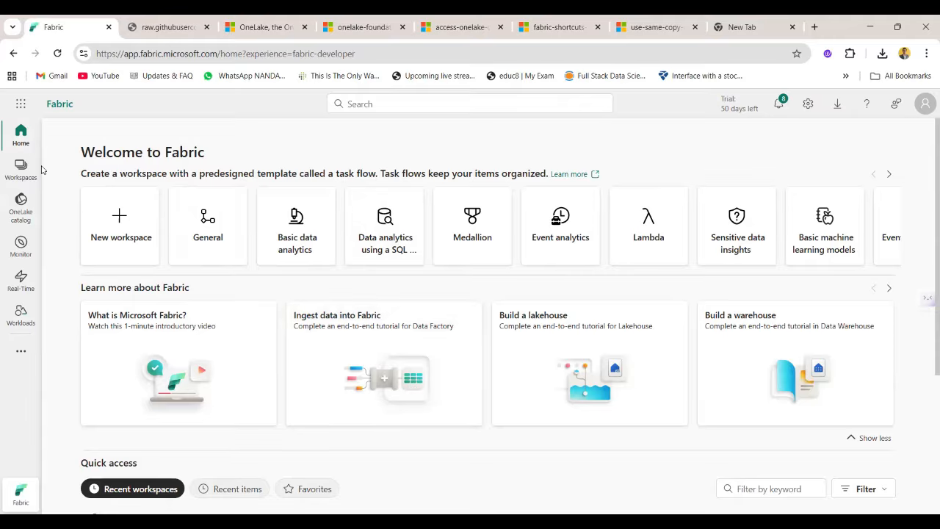
click(127, 262)
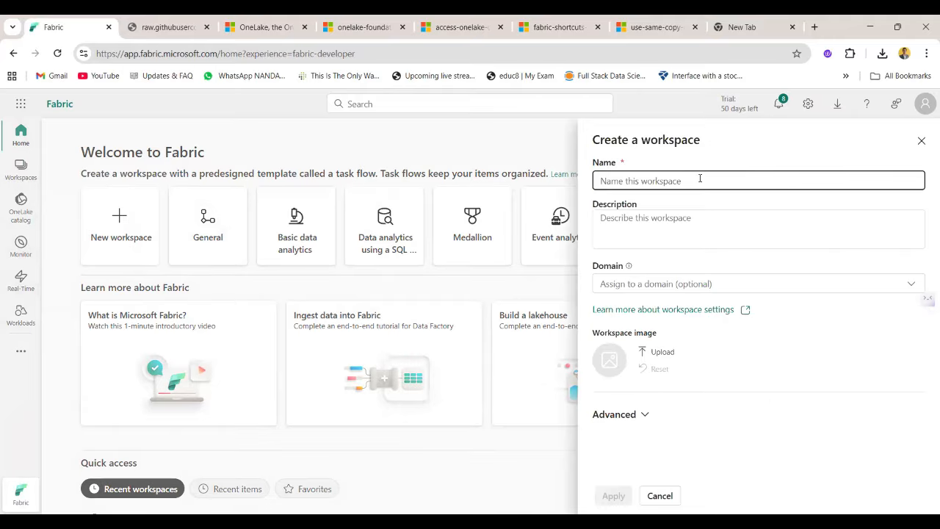
text(Lakehousedemospace)
click(737, 240)
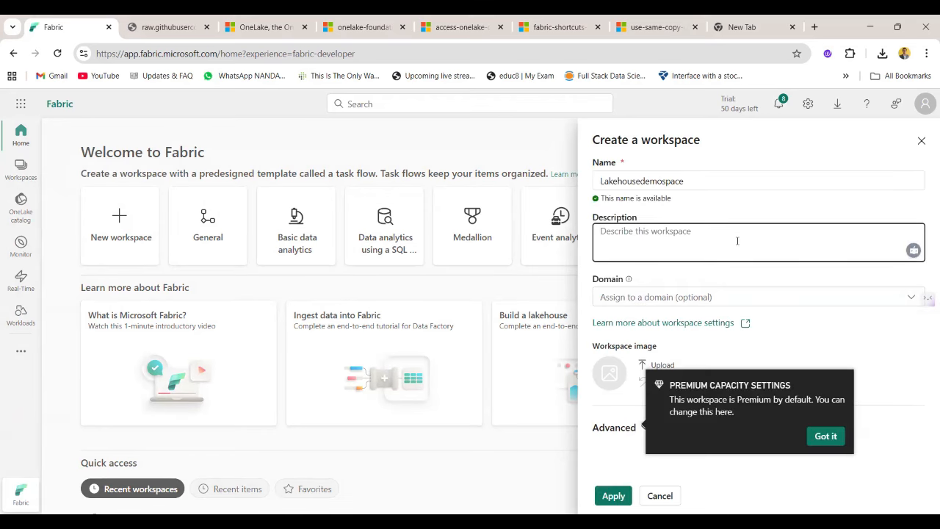
text(Demo class  for Lakehouse)
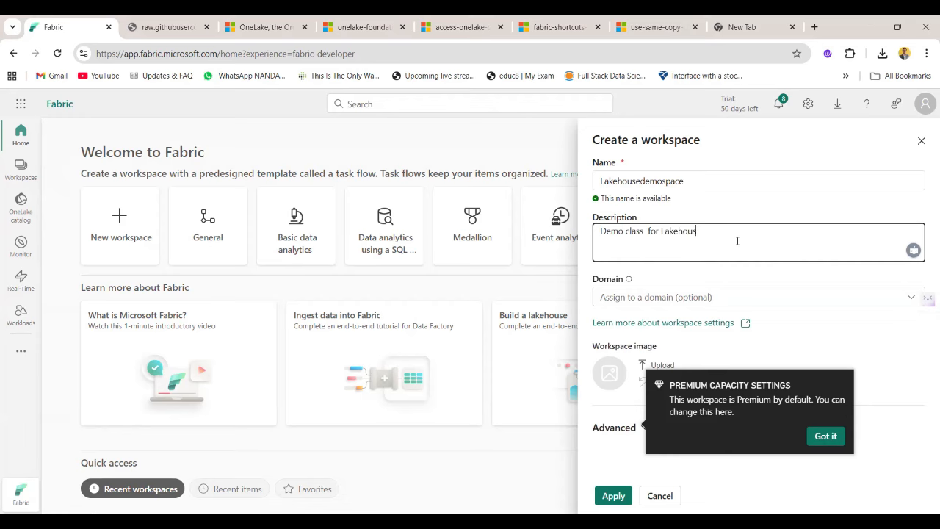
Check the new workspace's domain choices and its advanced settings for license mode, semantic model storage format, capacity and template apps.
click(878, 297)
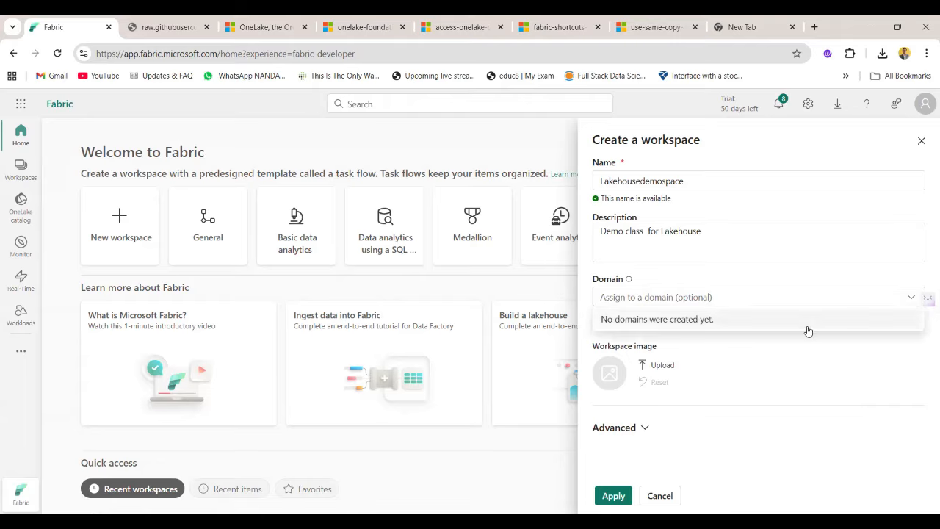
click(807, 374)
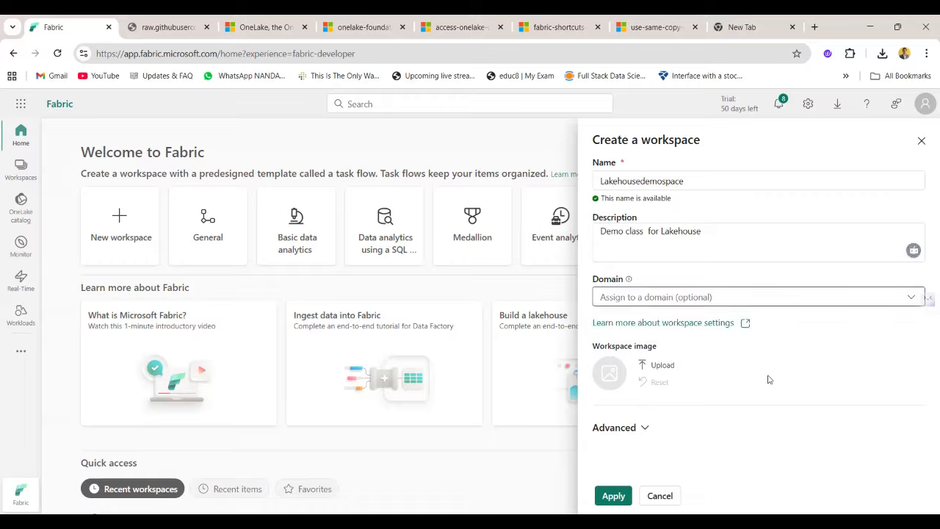
click(641, 432)
scroll(727, 367, up, 2)
scroll(723, 378, down, 2)
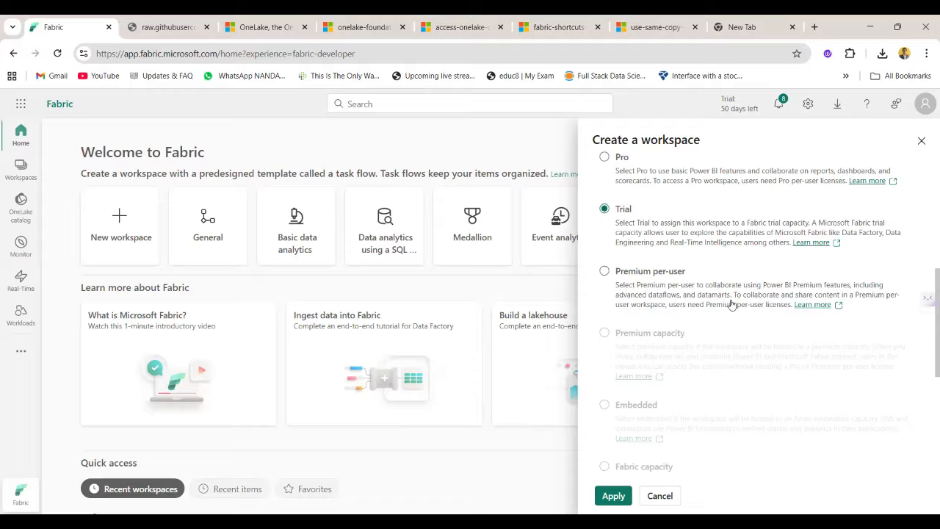
scroll(658, 334, down, 3)
scroll(658, 335, down, 3)
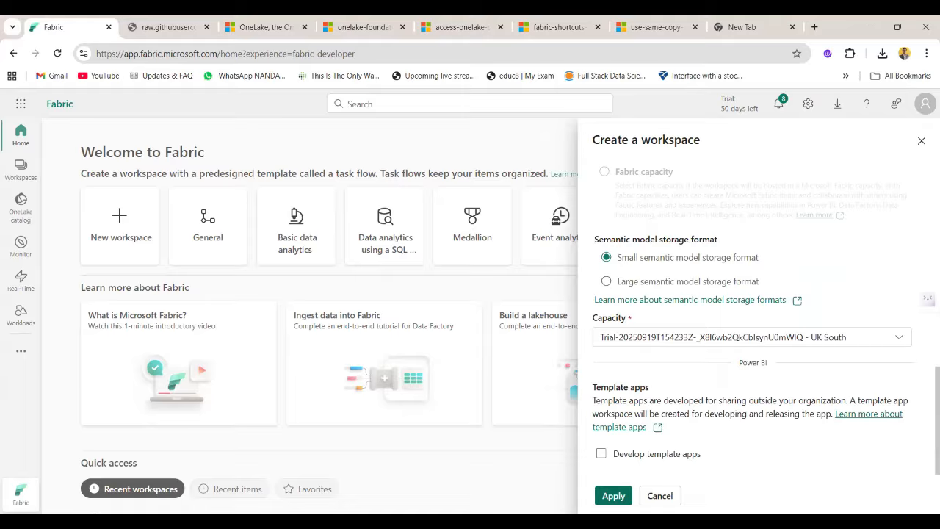
scroll(628, 283, up, 10)
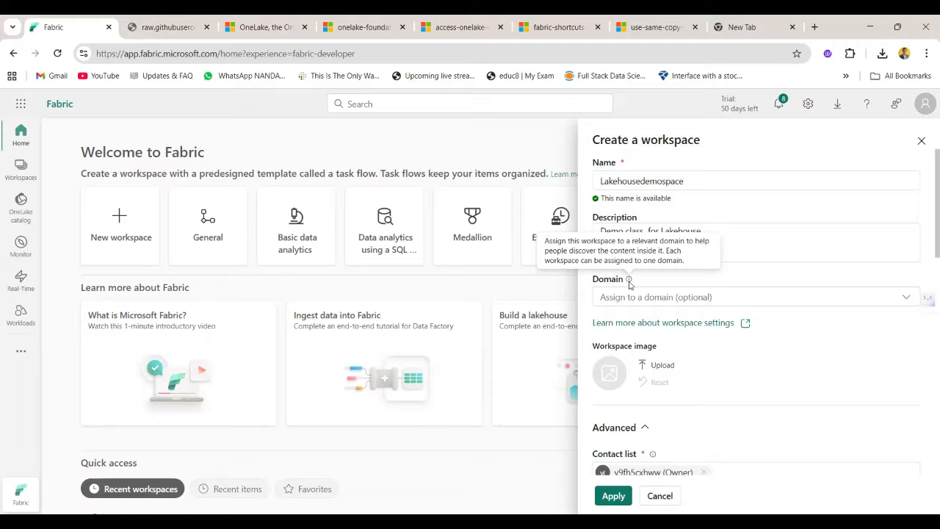
Create the Lakehousedemospace workspace with the Trial license mode.
scroll(735, 309, down, 10)
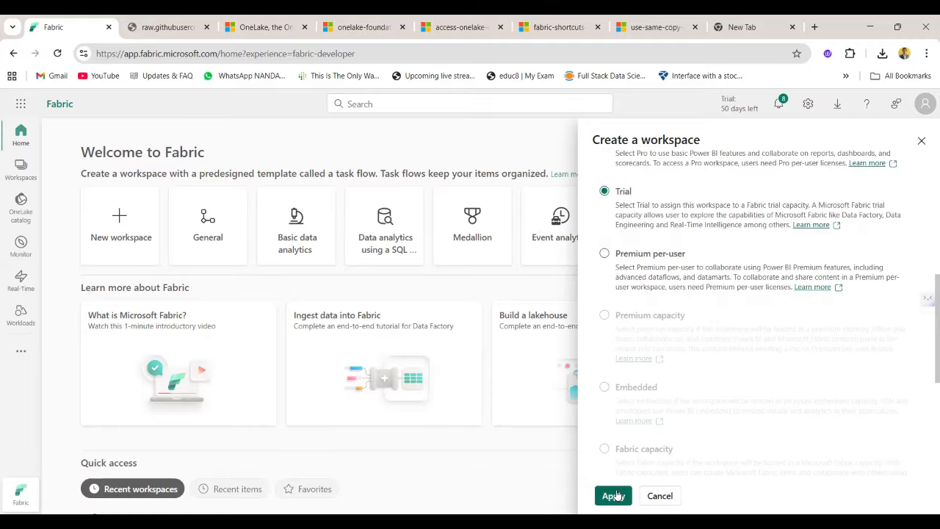
click(615, 496)
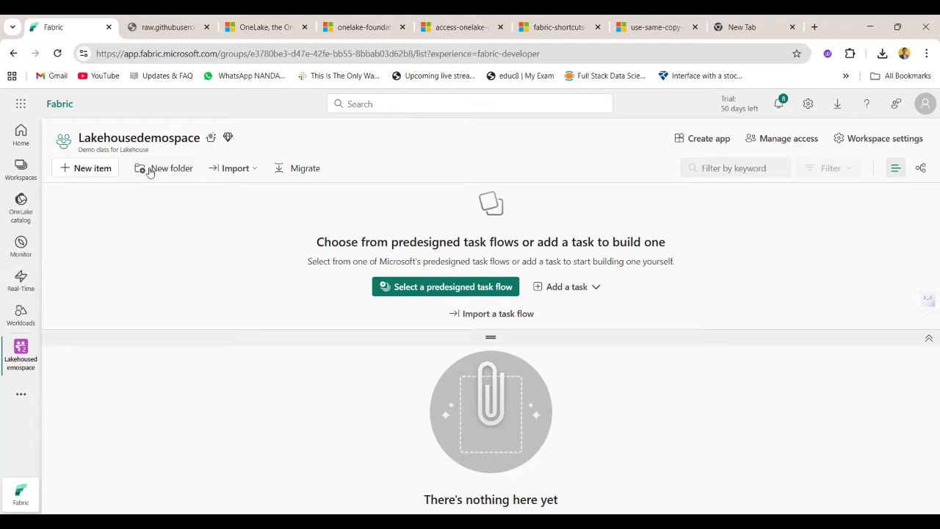
Check the workspace's import choices and the options for migrating existing data models and databases to Fabric.
click(247, 174)
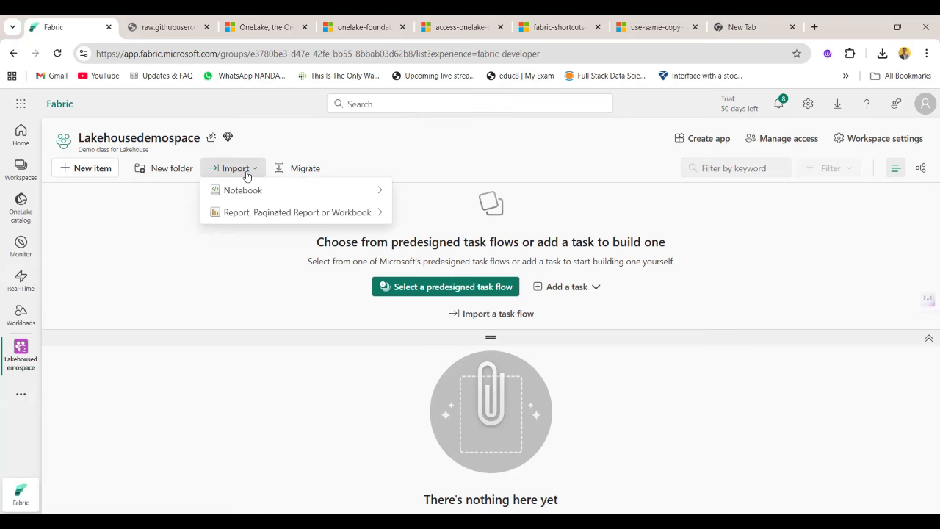
click(321, 168)
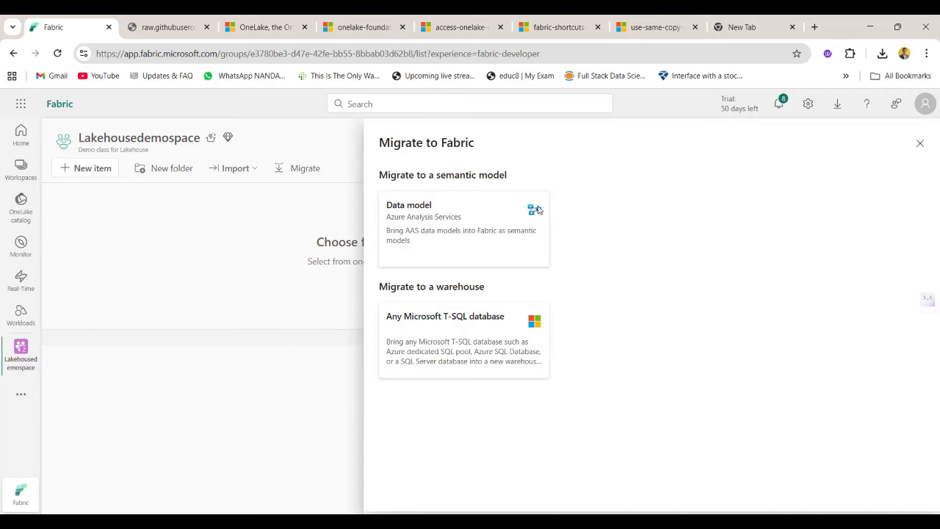
click(919, 143)
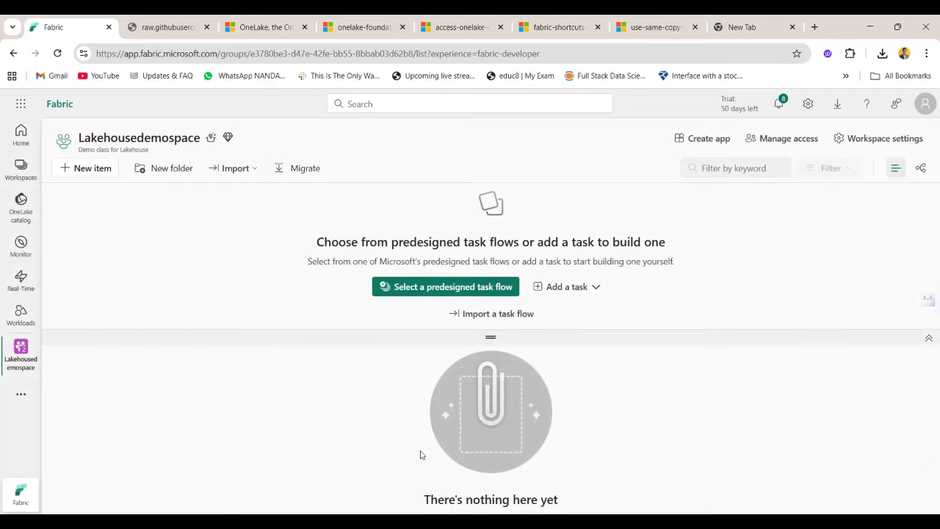
Review who has access to the workspace and which roles can be given to added people, without adding anyone.
click(789, 139)
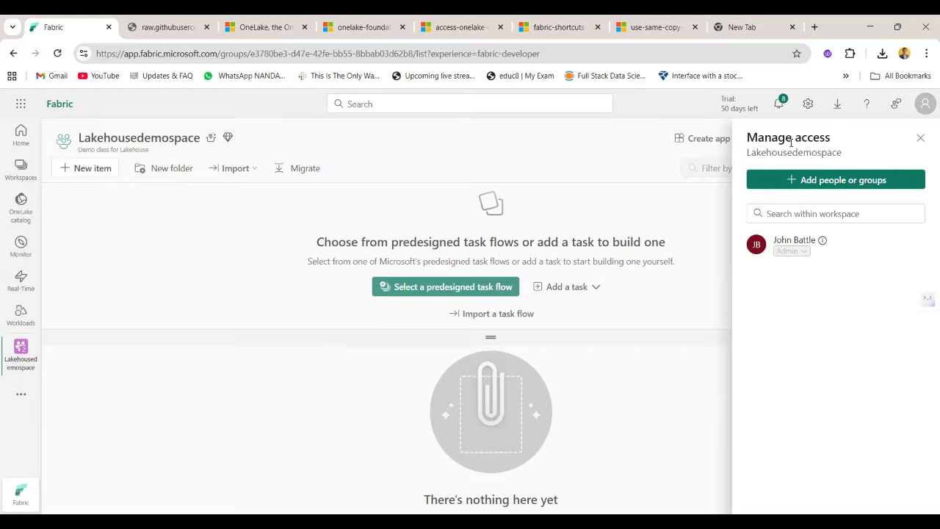
click(843, 180)
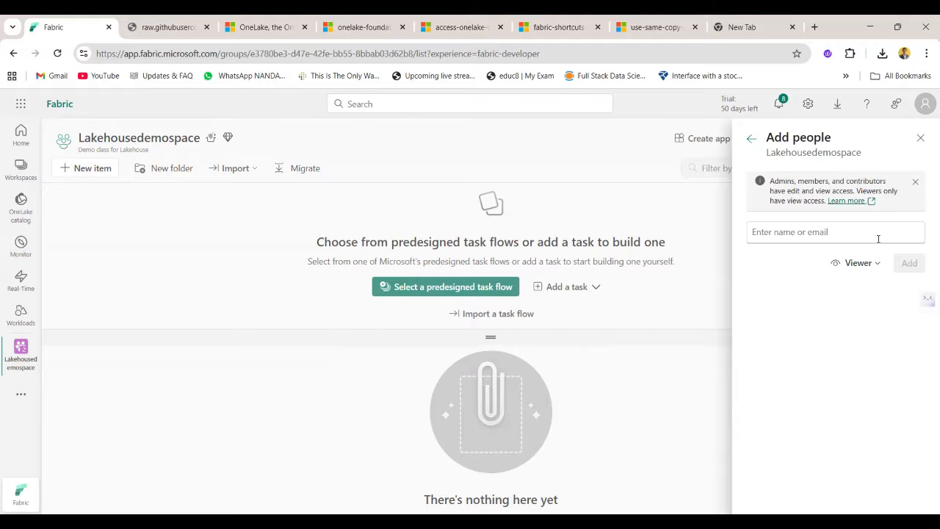
click(860, 264)
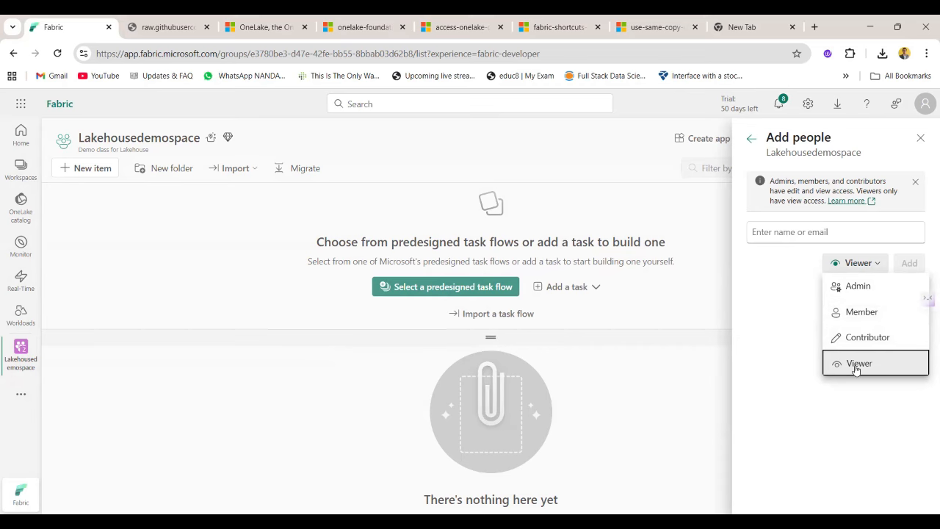
click(826, 233)
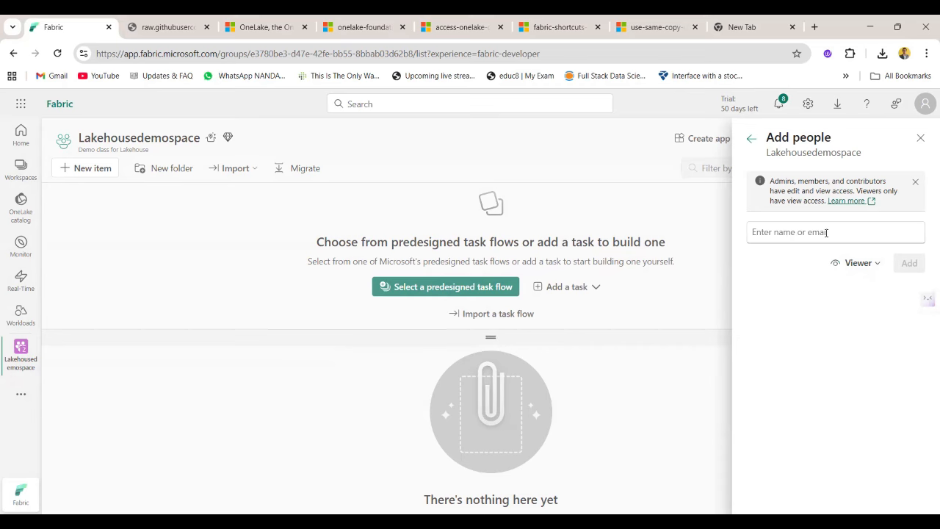
click(826, 233)
click(800, 291)
click(751, 139)
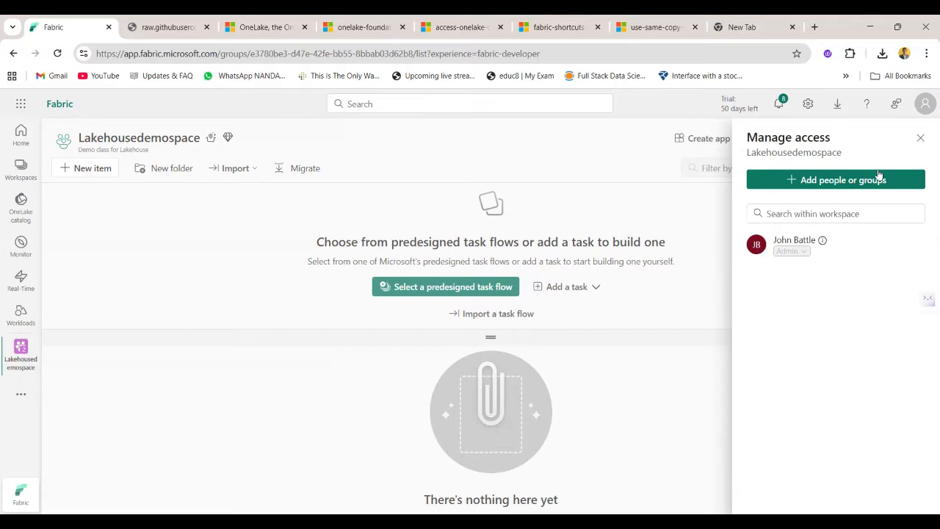
click(921, 139)
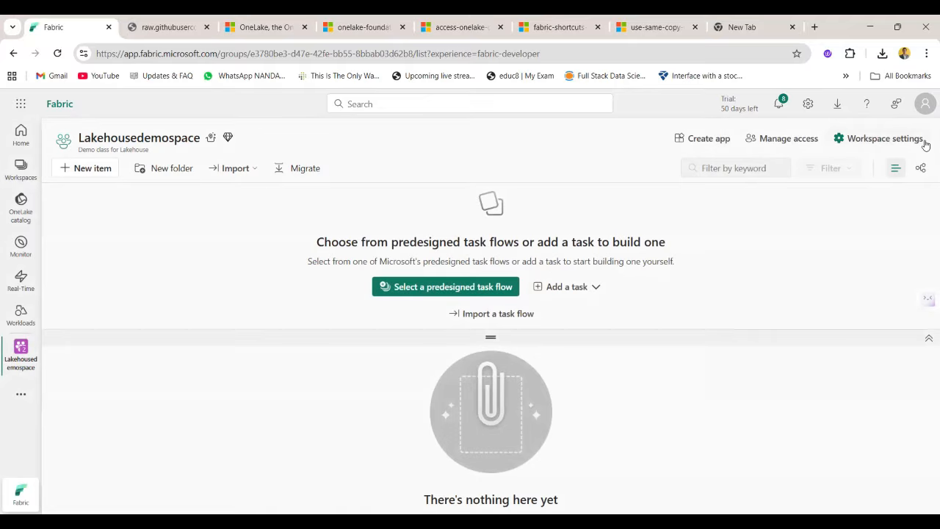
Look through the workspace settings categories and the General settings down to workspace removal, leaving them unchanged.
click(924, 143)
scroll(485, 351, down, 2)
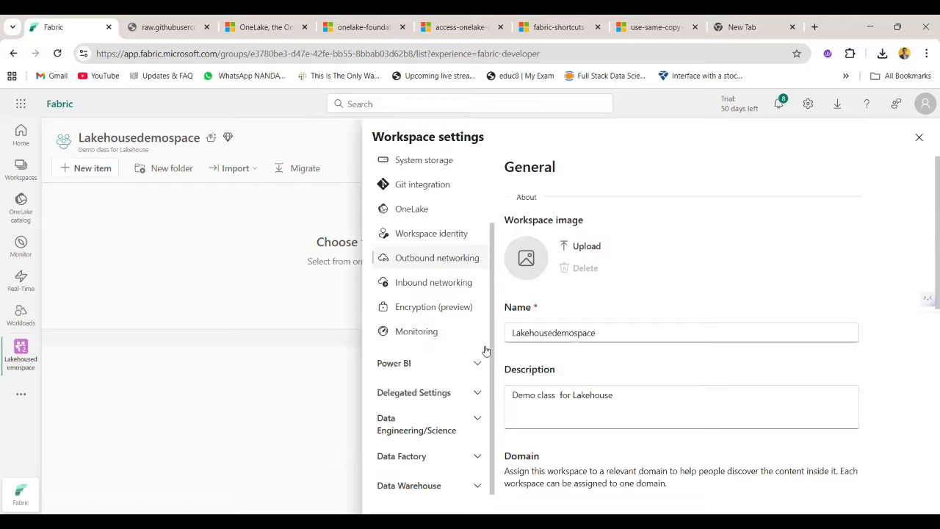
scroll(485, 350, up, 2)
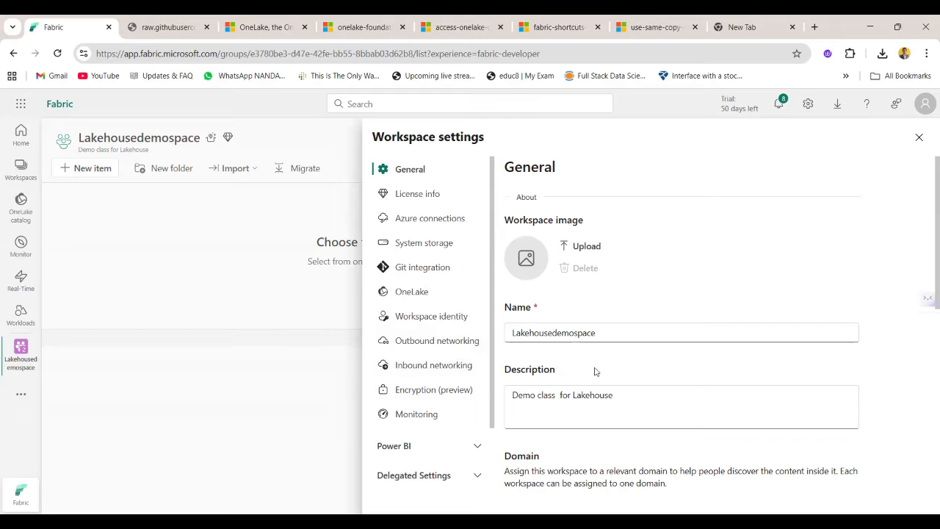
scroll(595, 372, down, 5)
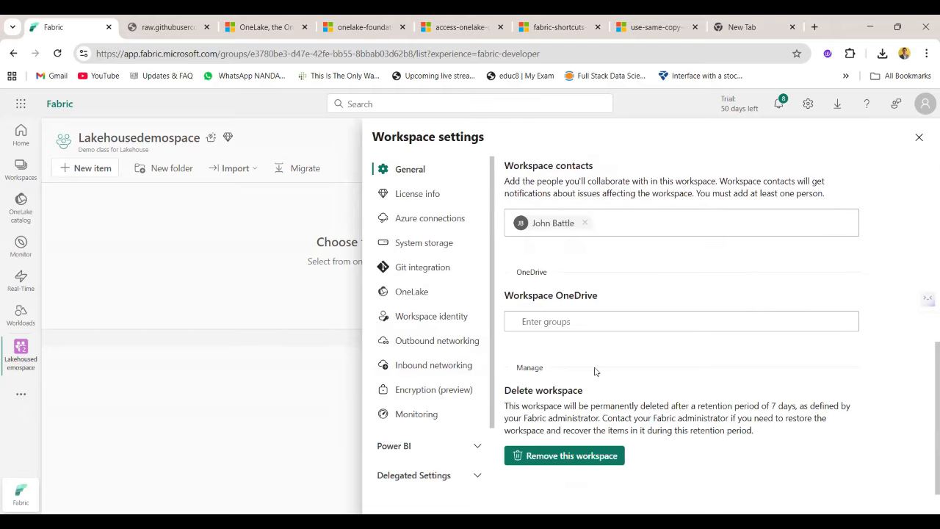
scroll(594, 371, up, 5)
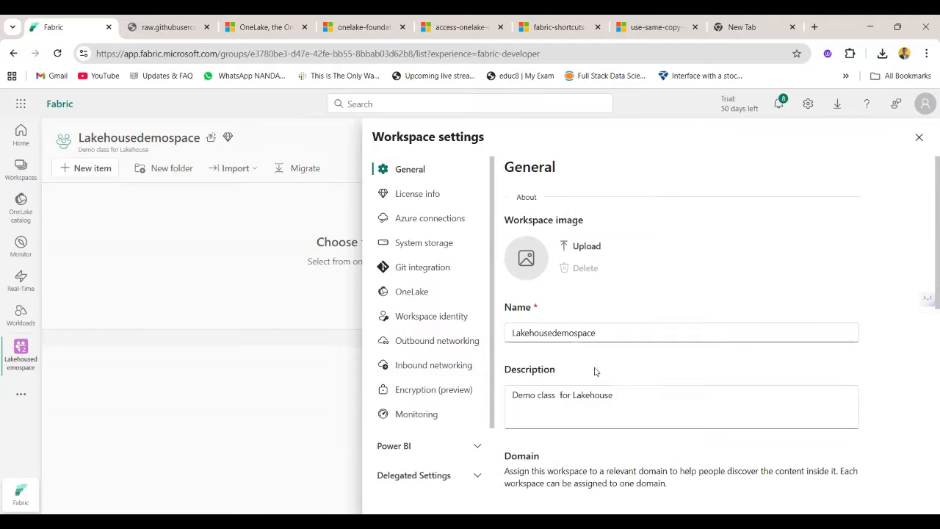
click(920, 138)
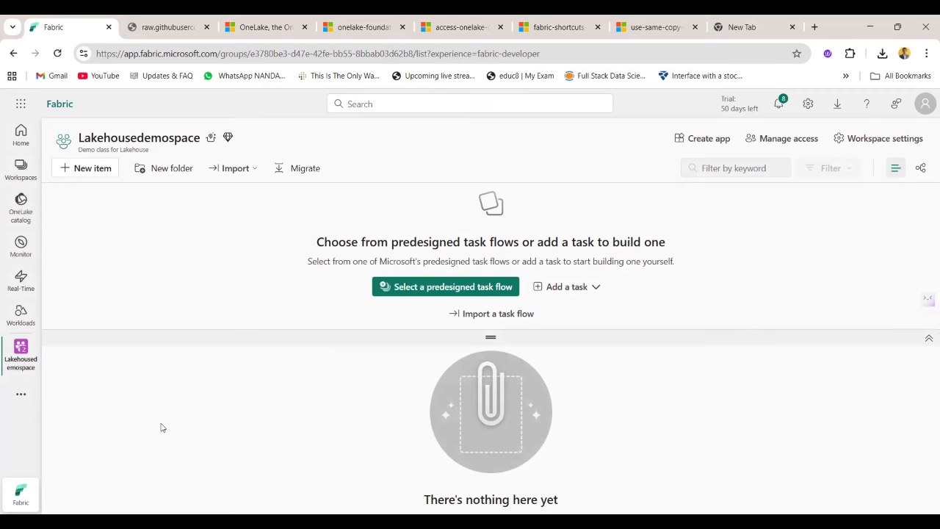
Add a new lakehouse named Saleslake to the workspace, finding the item type with the filter "lake" and leaving lakehouse schemas off.
click(104, 169)
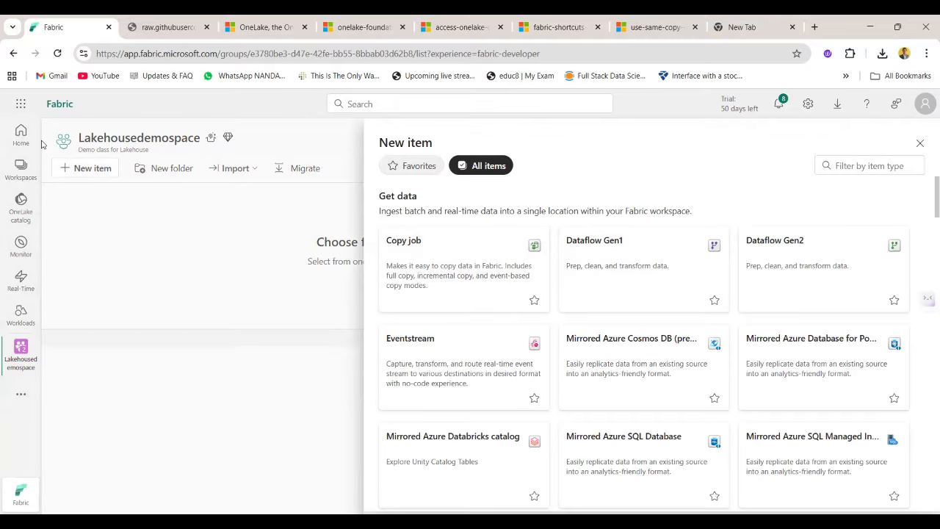
scroll(691, 441, down, 3)
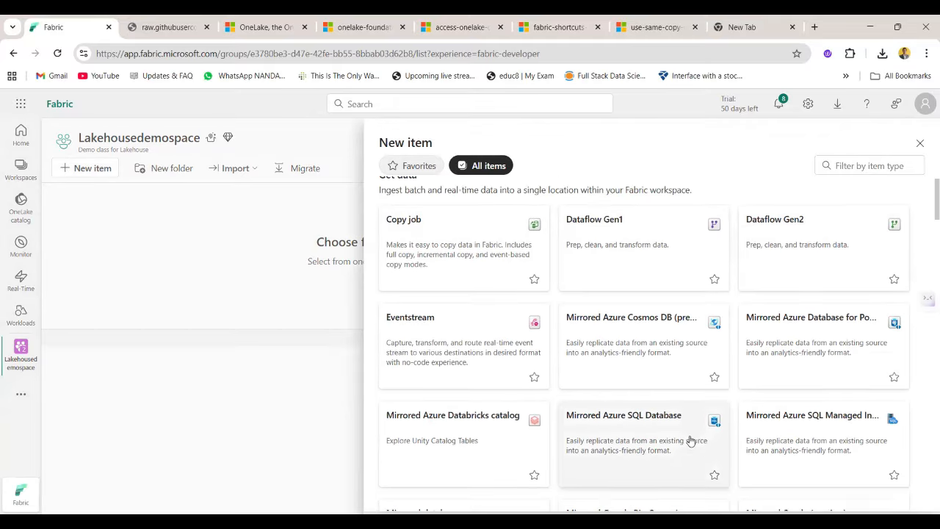
text(lake)
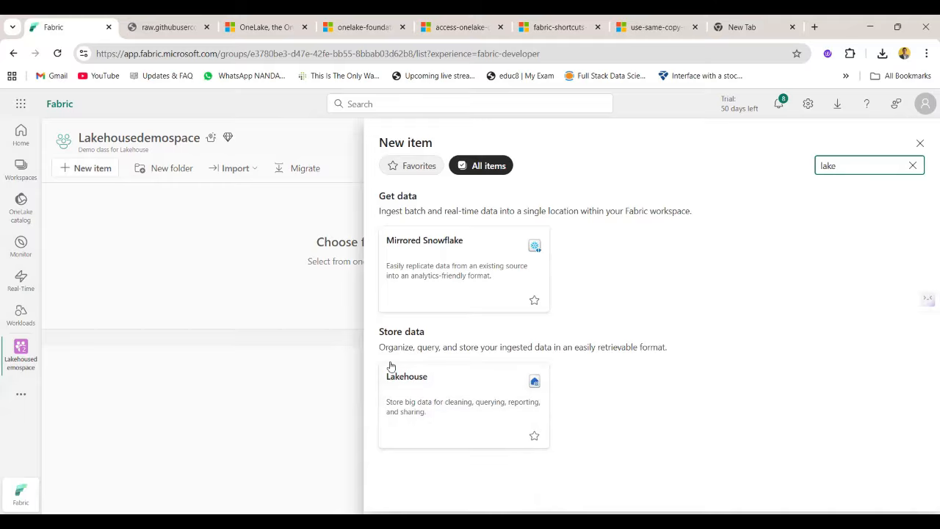
click(428, 436)
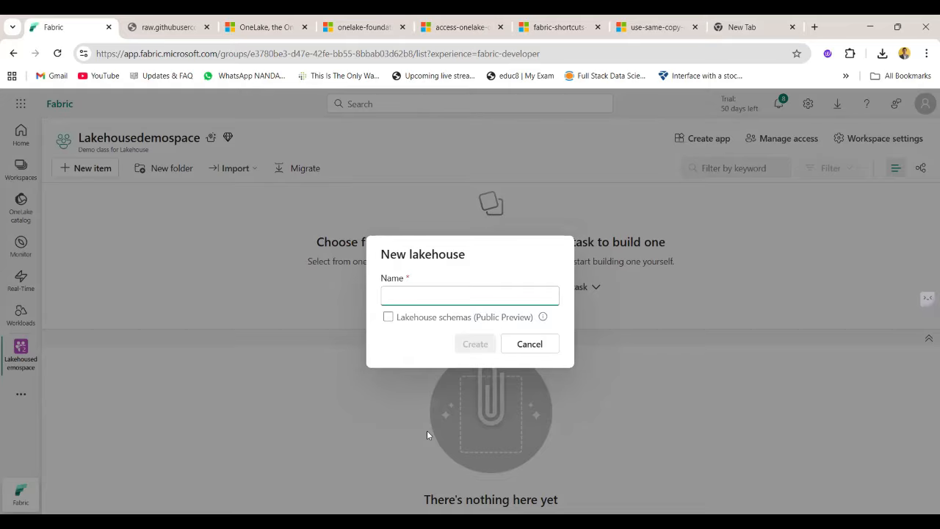
click(468, 296)
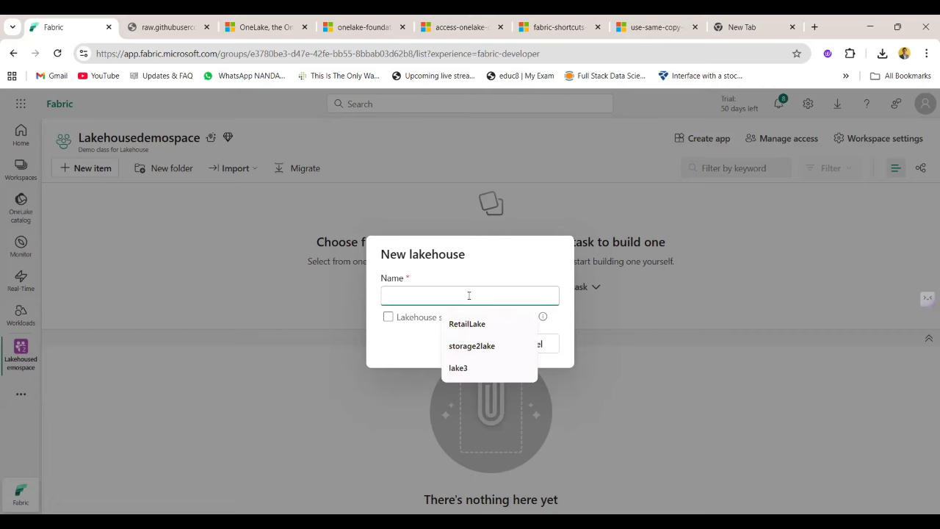
text(Sales)
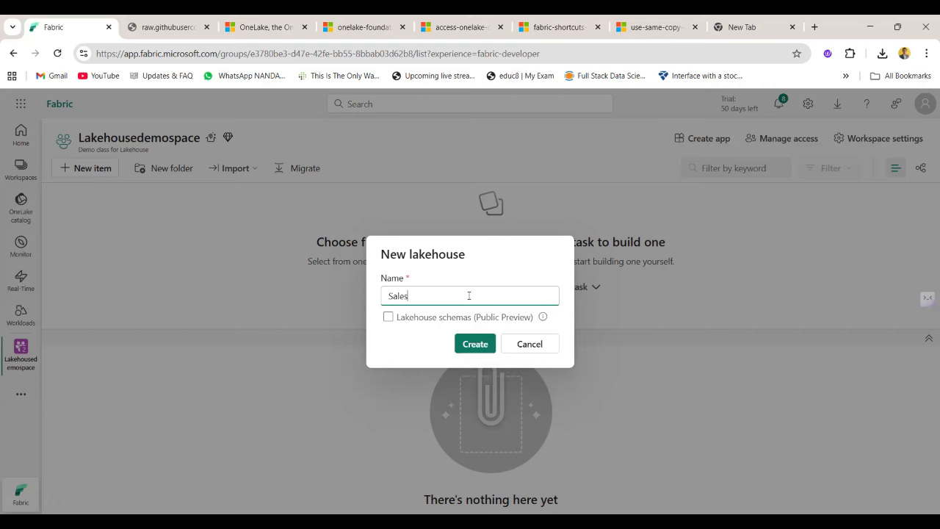
text(lake)
click(475, 343)
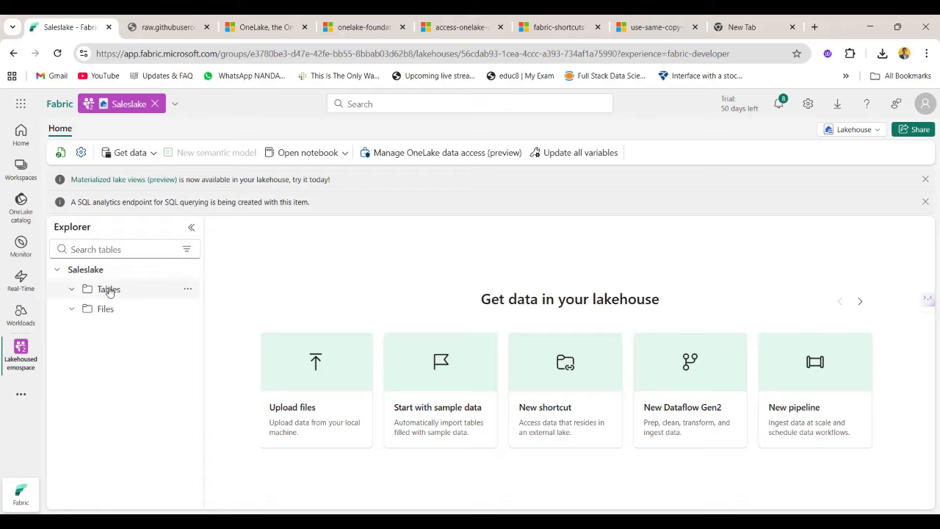
Look into the Files and Tables sections of the Saleslake lakehouse.
click(108, 311)
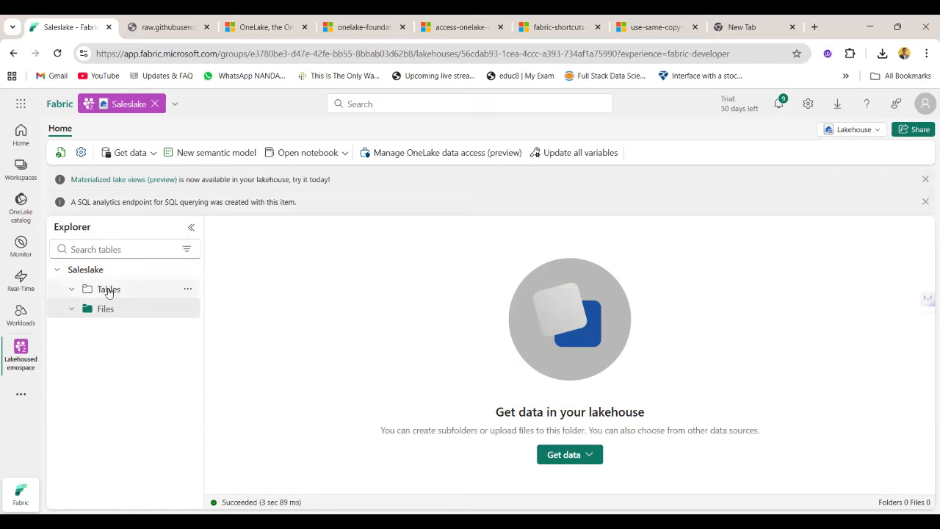
double_click(107, 291)
click(92, 292)
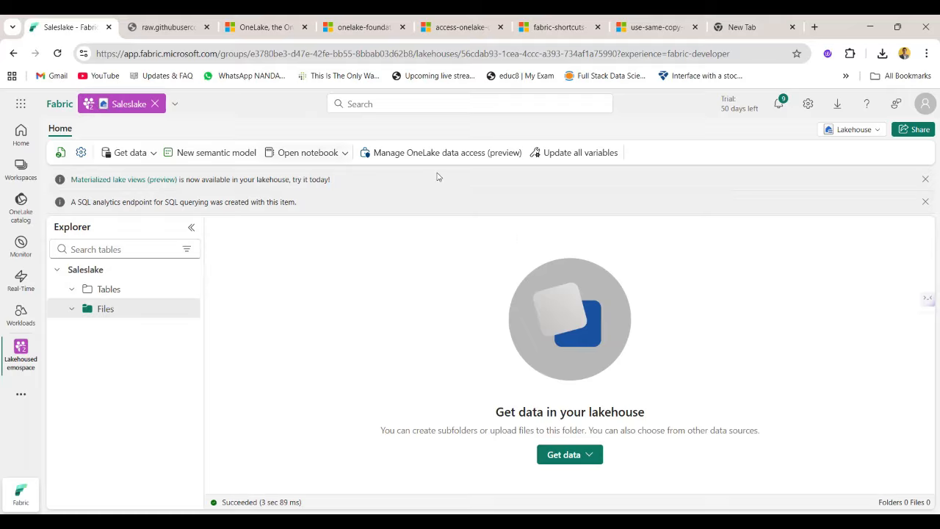
Refresh the lakehouse, visit the Fabric home page and return to Saleslake through its workspace.
click(60, 156)
click(61, 155)
click(20, 135)
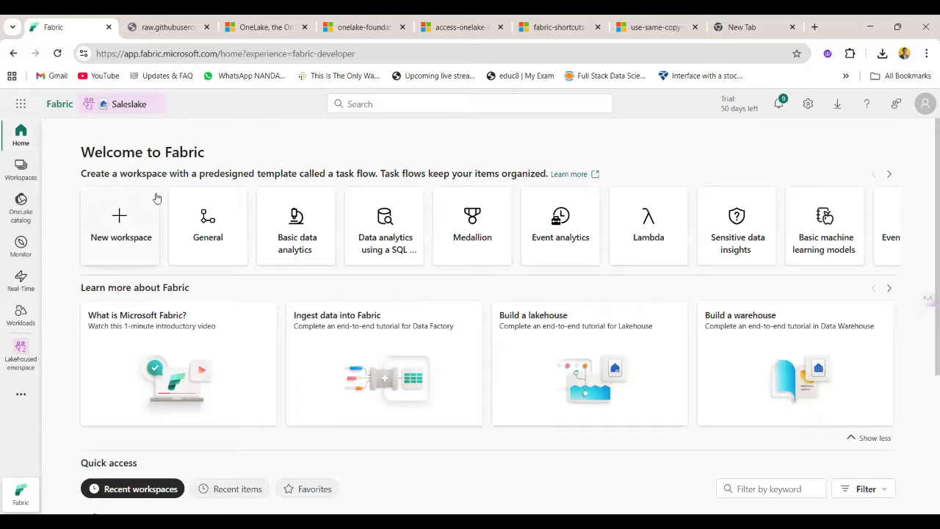
click(15, 363)
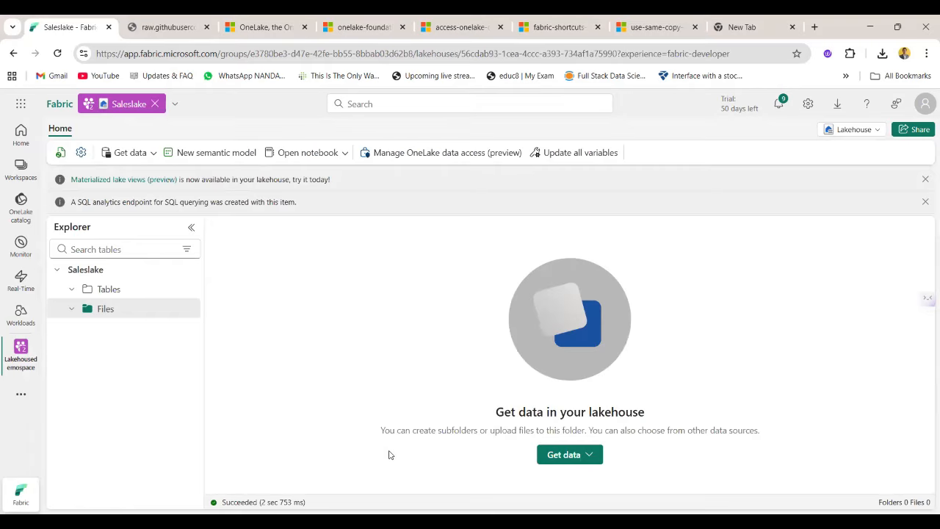
Review Saleslake's general details, endorsement options and shortcut connections in the lakehouse settings.
click(80, 154)
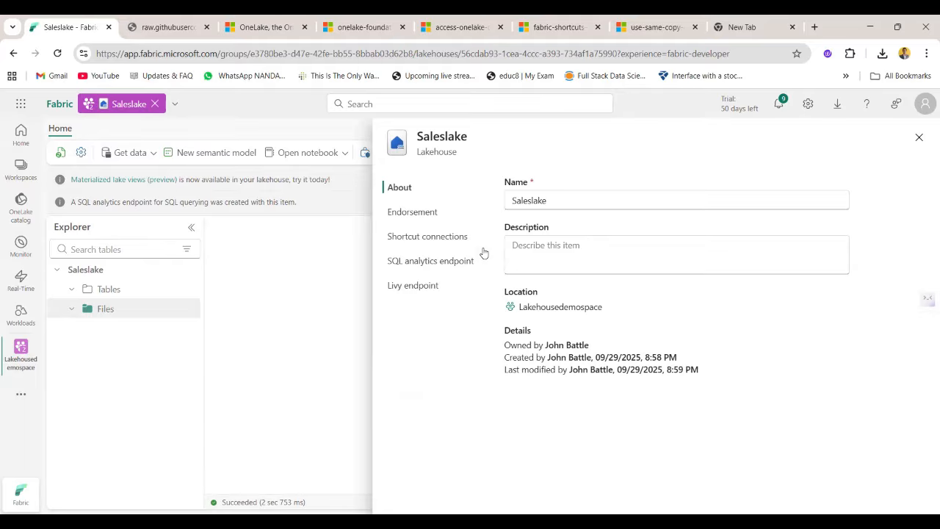
click(421, 220)
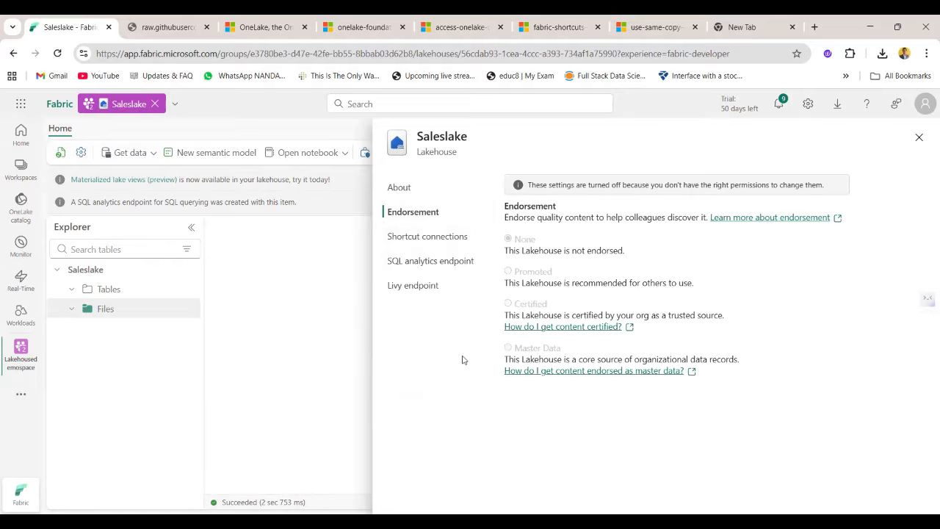
click(432, 237)
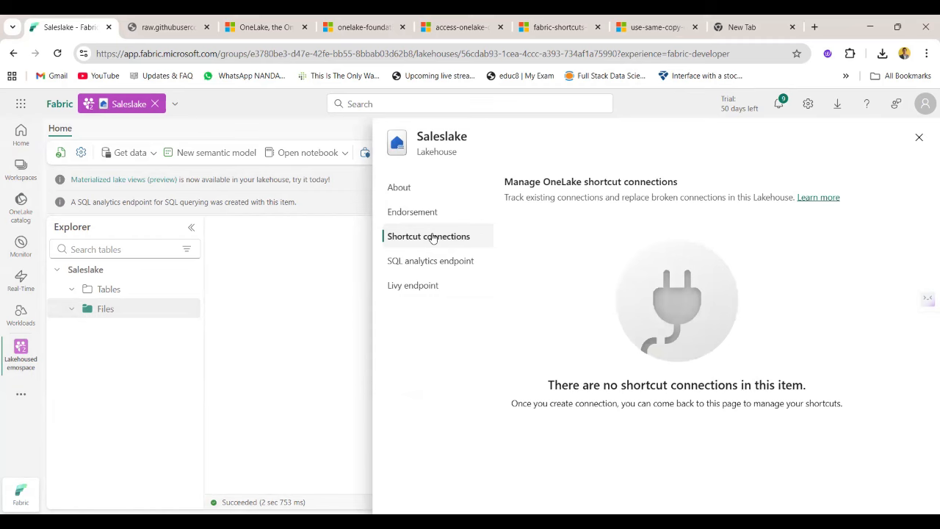
Examine the lakehouse's SQL connection string and its Livy endpoint settings, ending on the SQL analytics endpoint.
click(435, 264)
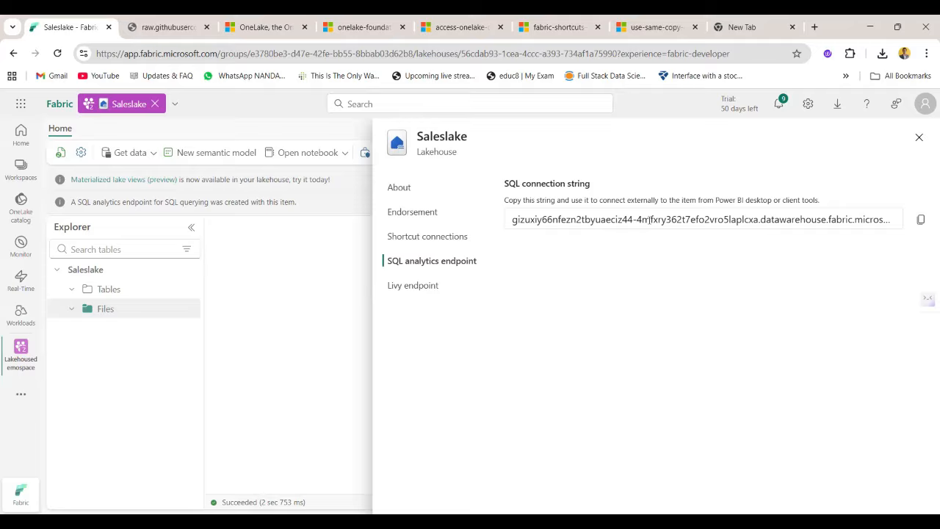
triple_click(649, 219)
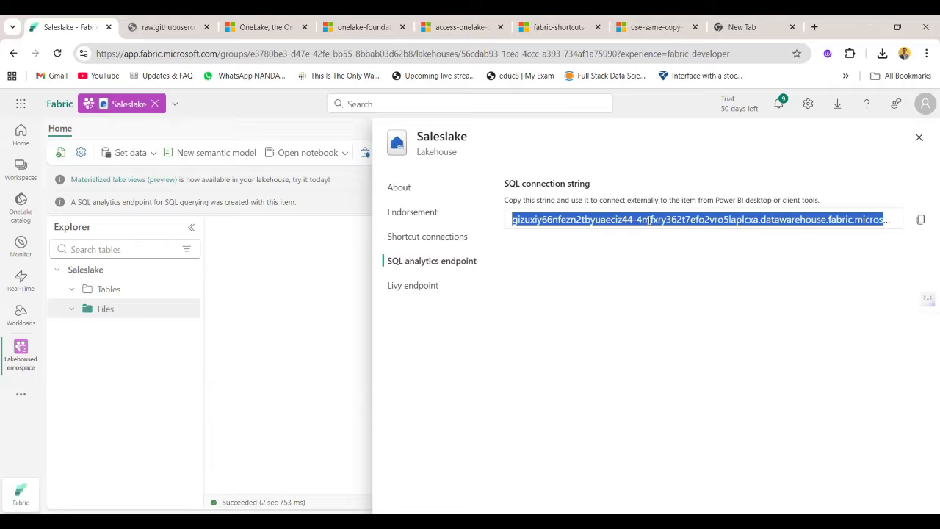
click(754, 262)
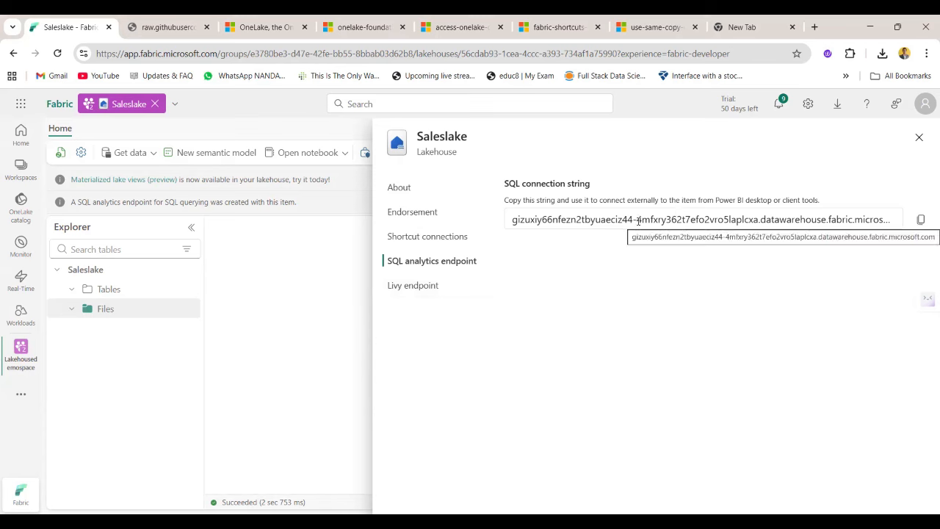
click(429, 283)
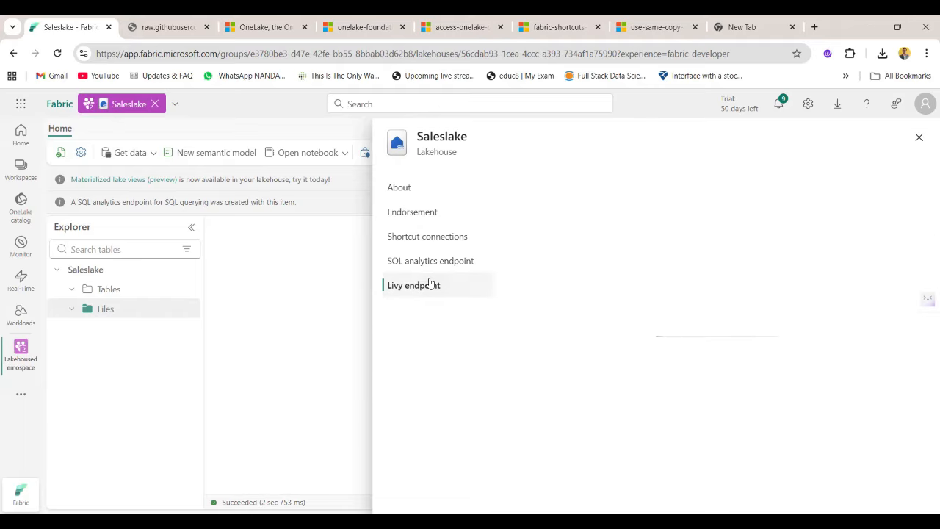
click(456, 263)
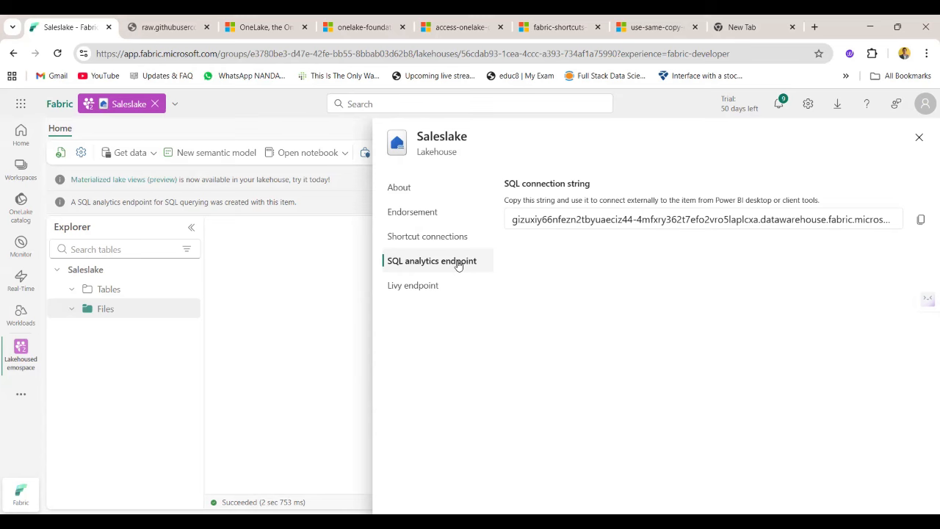
Copy the lakehouse's SQL connection string, then glance at the general Fabric settings and close the lakehouse settings.
click(920, 219)
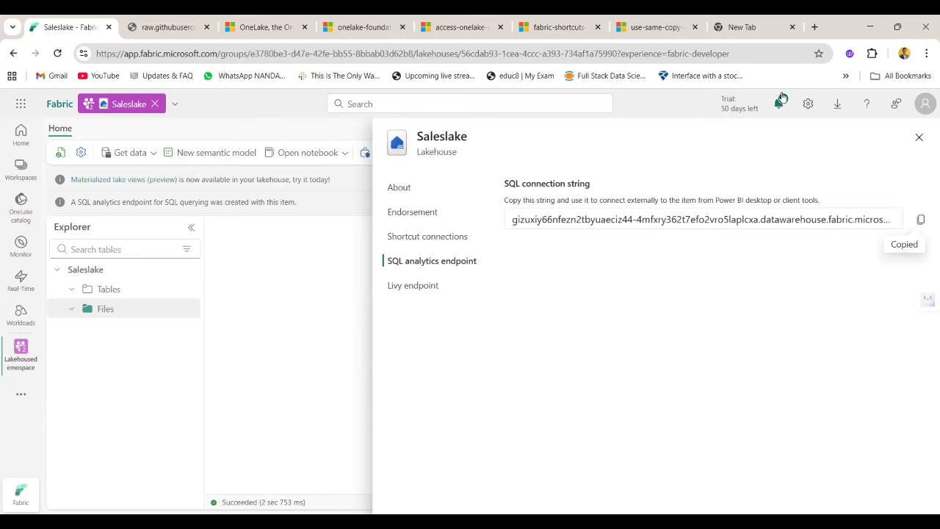
click(808, 104)
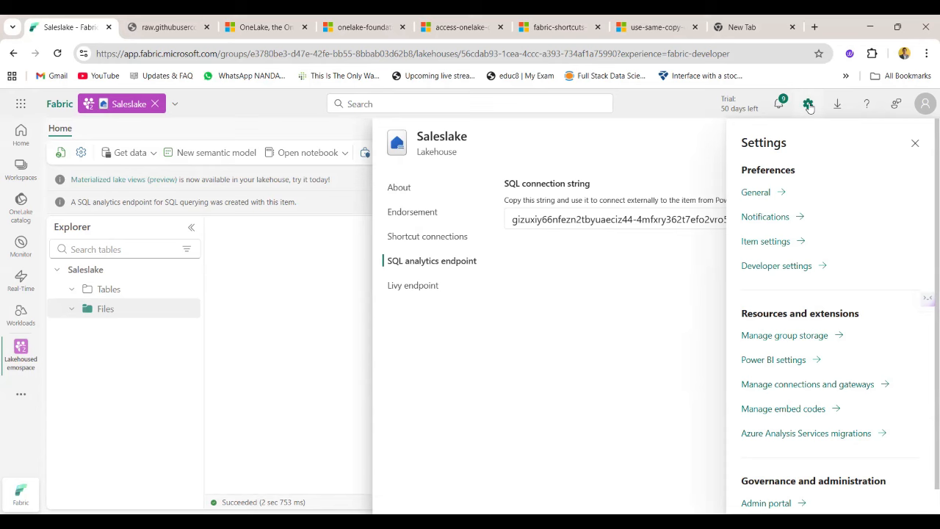
click(915, 142)
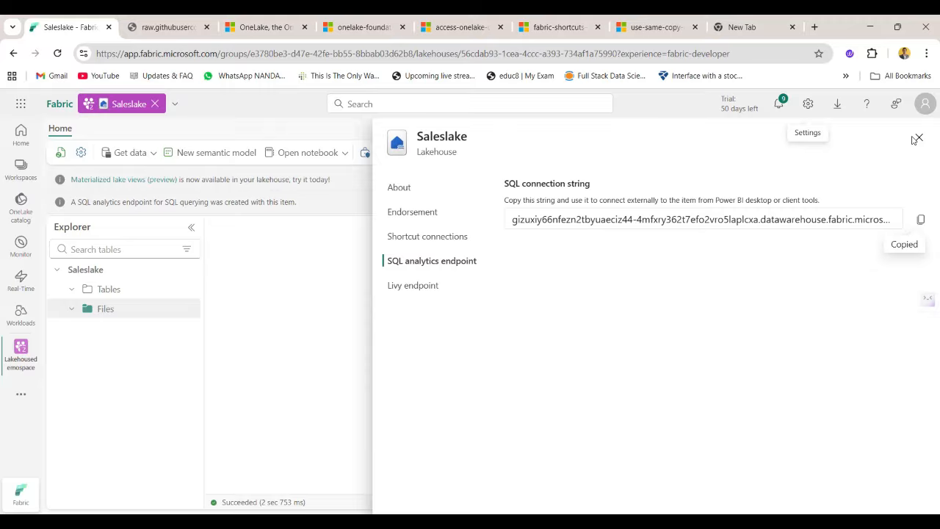
click(917, 138)
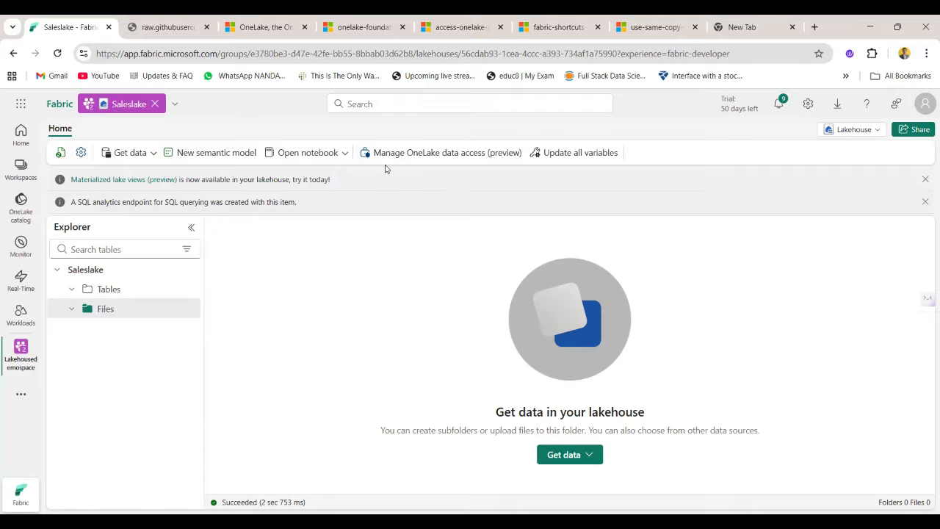
Start managing OneLake data access for Saleslake and decline turning on OneLake security.
click(411, 163)
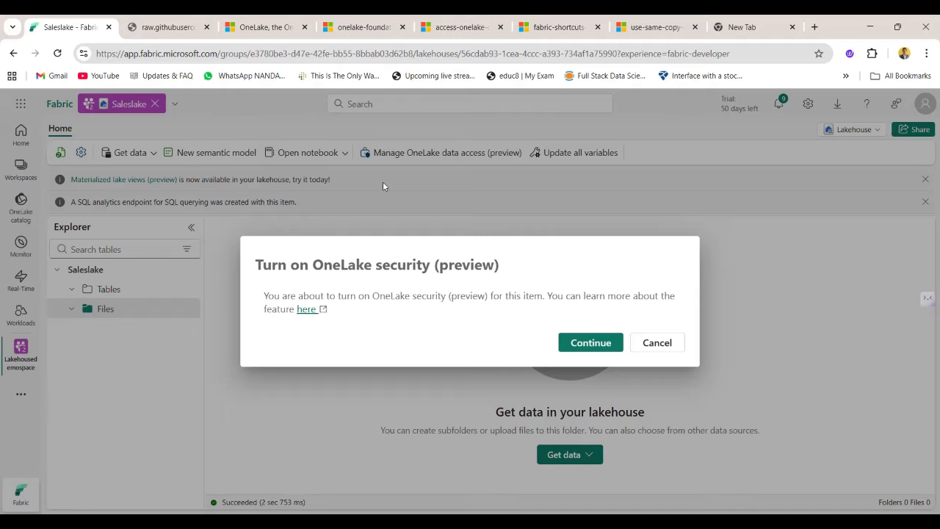
click(657, 343)
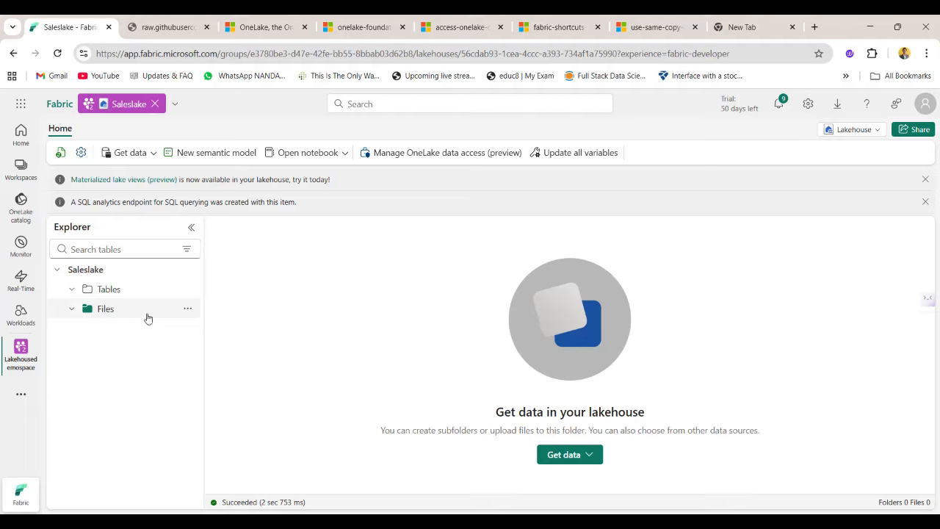
Create a subfolder named data in the Files section of the Saleslake lakehouse.
click(187, 309)
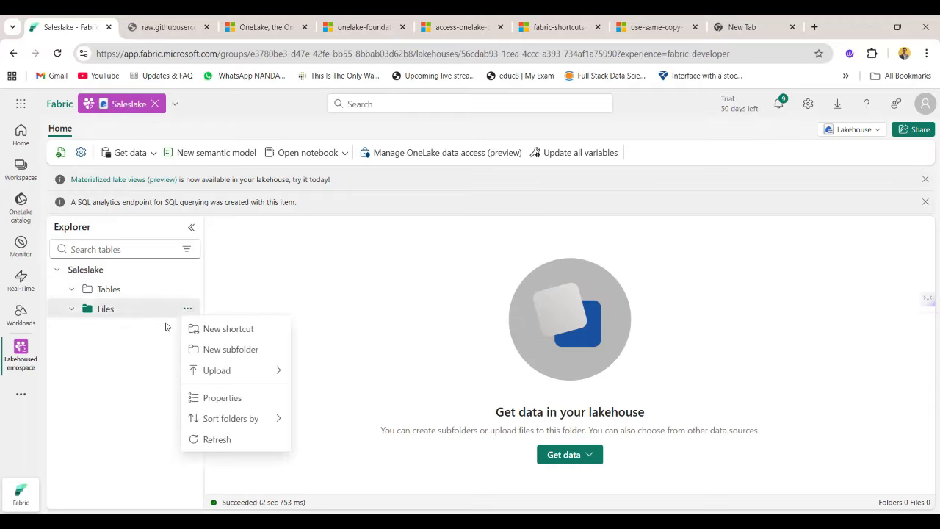
click(242, 357)
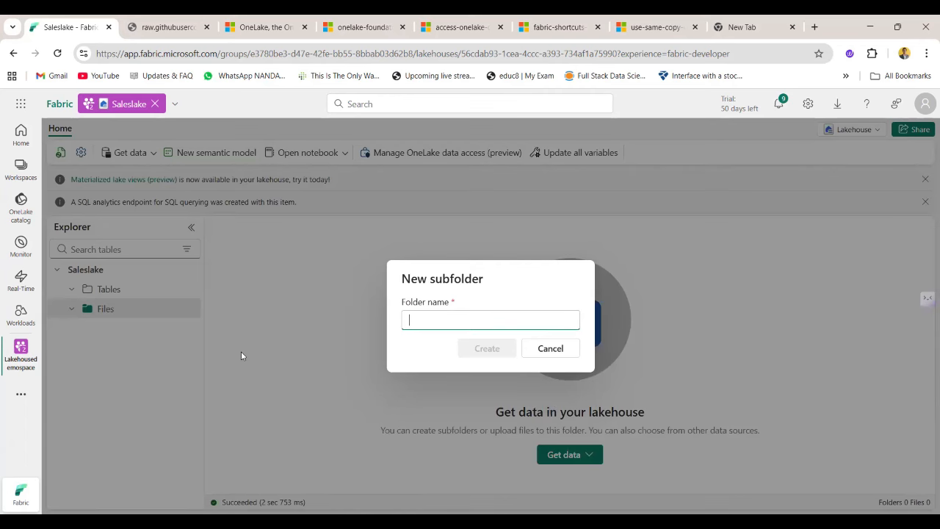
text(data)
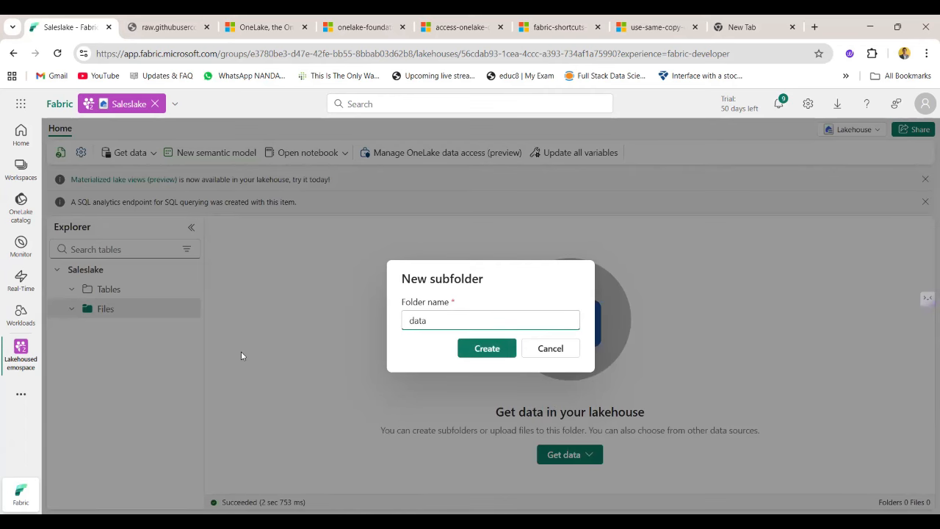
key(Return)
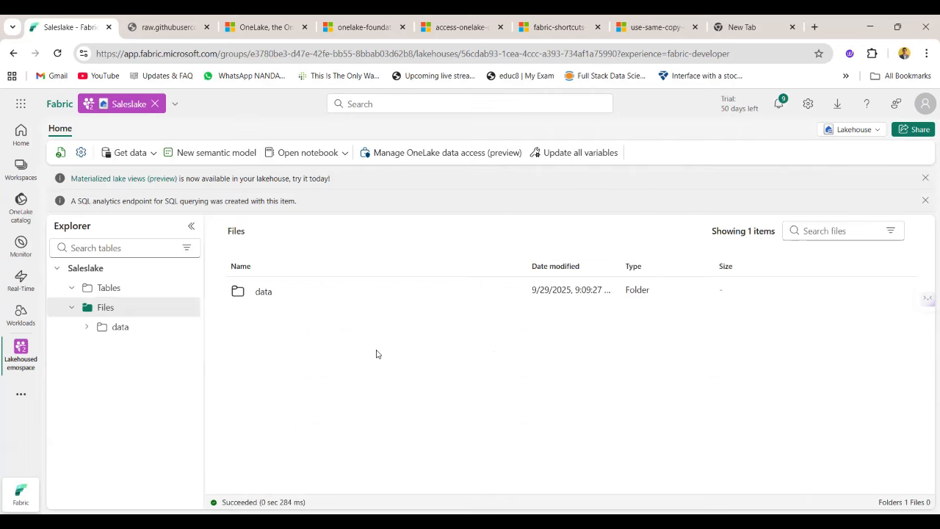
Look into the data folder and its parent Files section, ending inside the data folder.
click(105, 328)
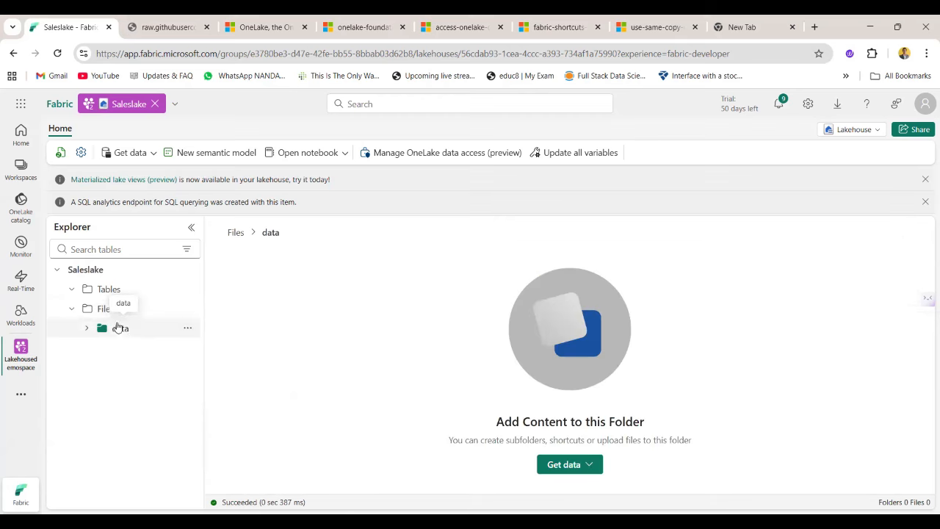
click(73, 308)
click(87, 308)
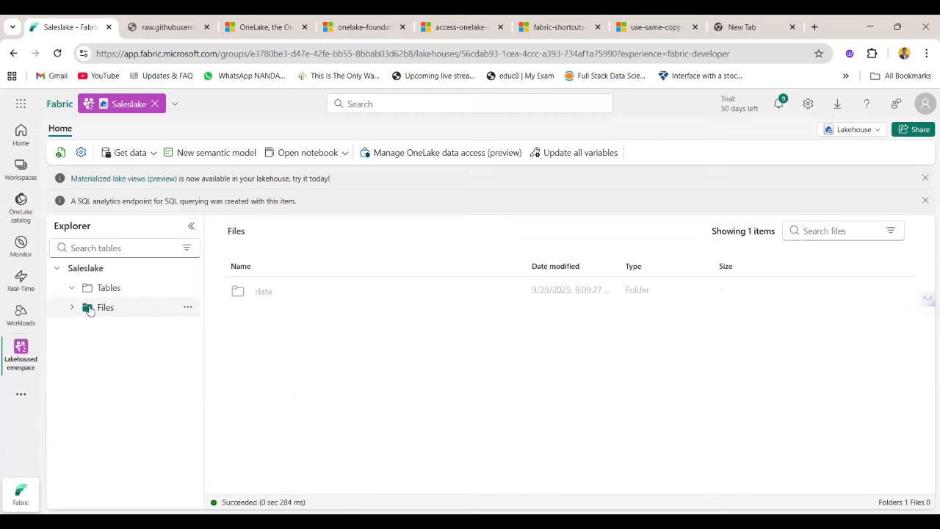
click(258, 293)
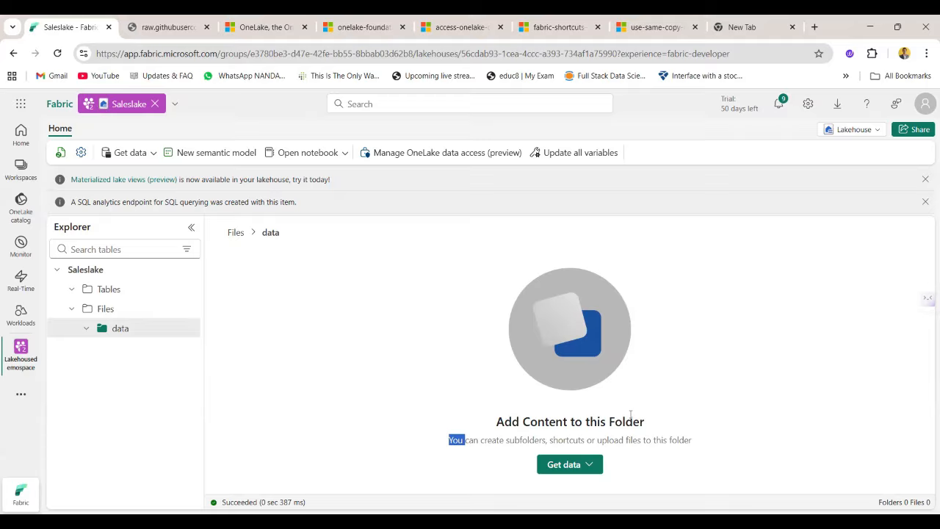
click(691, 387)
click(578, 465)
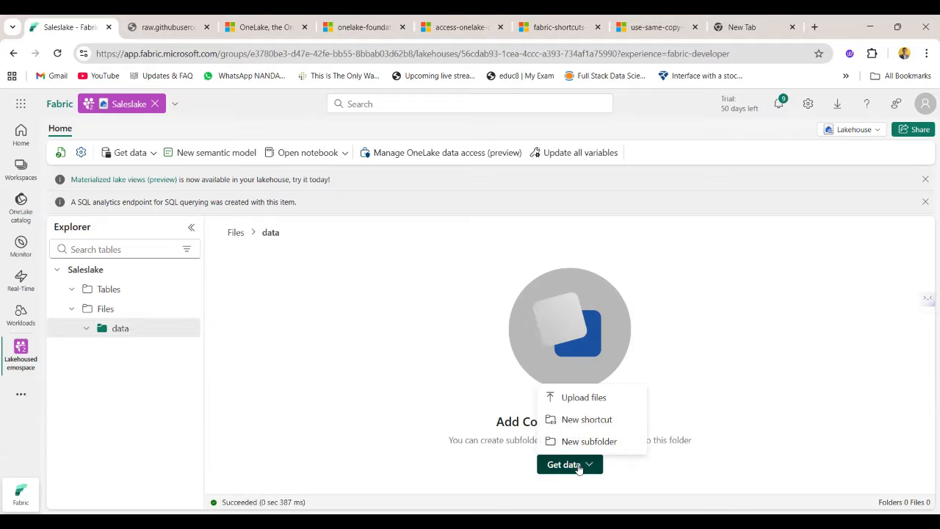
click(597, 395)
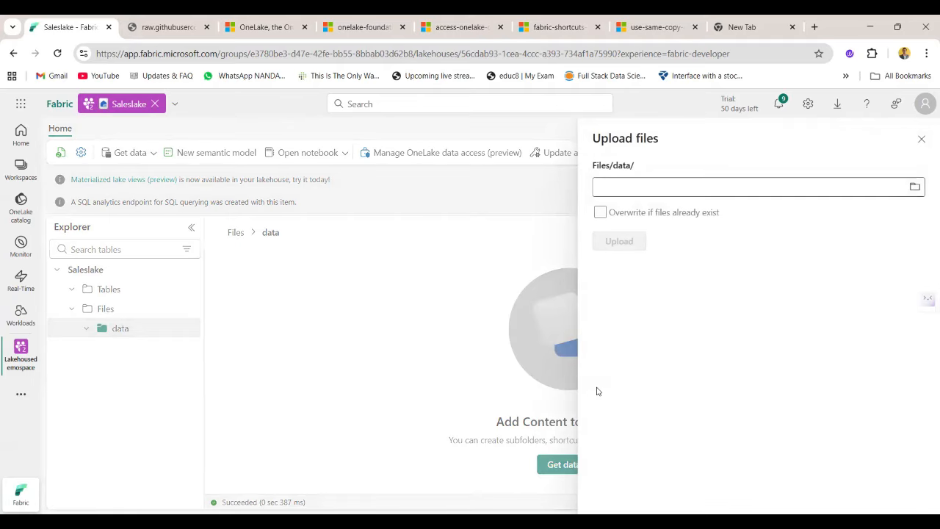
click(920, 139)
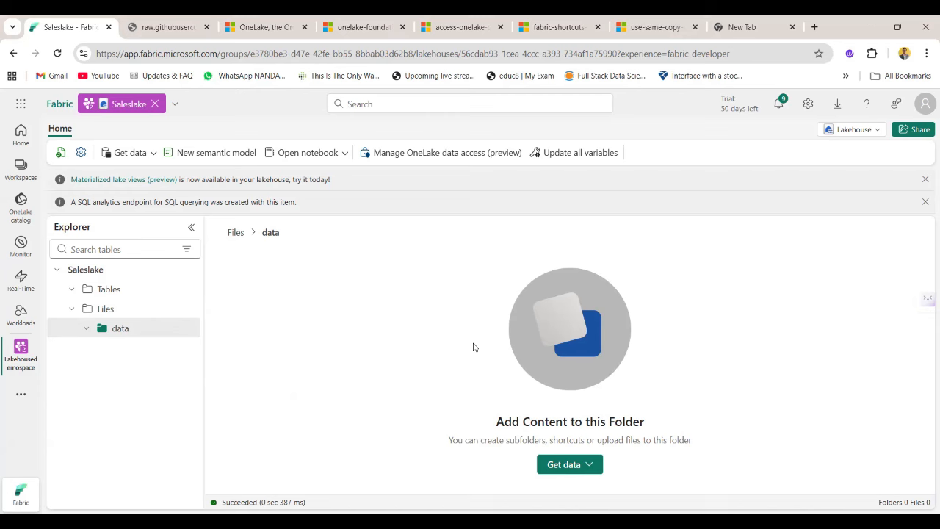
double_click(109, 289)
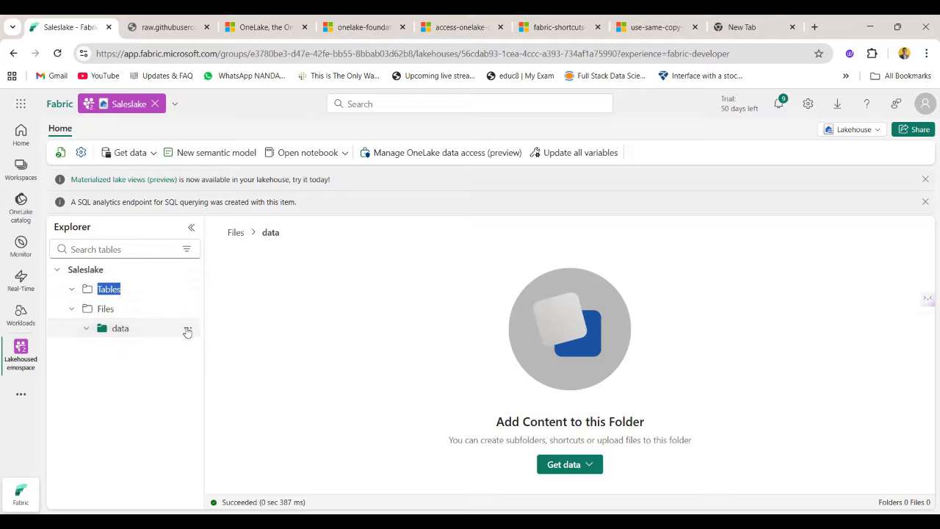
click(111, 330)
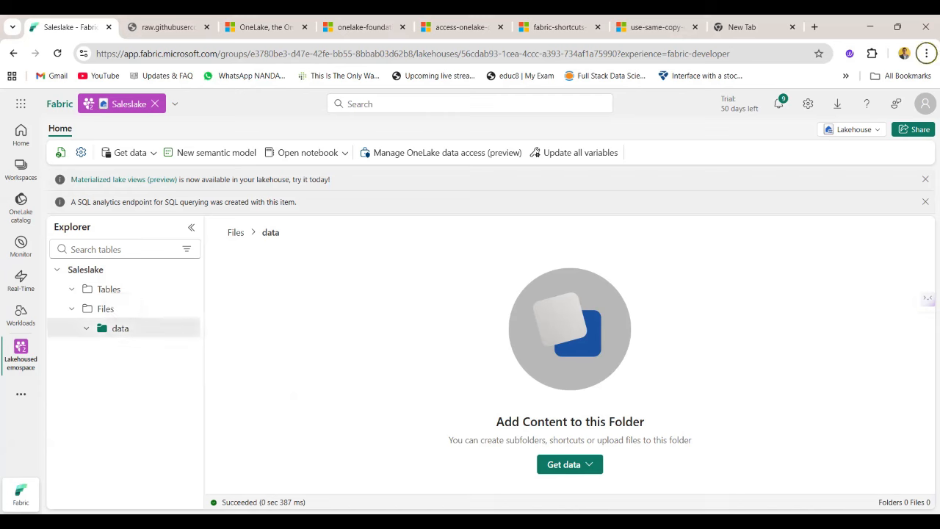
Switch to the raw GitHub sales data page and save it as sales.csv in the Downloads folder.
key(alt+Tab)
key(alt+Tab)
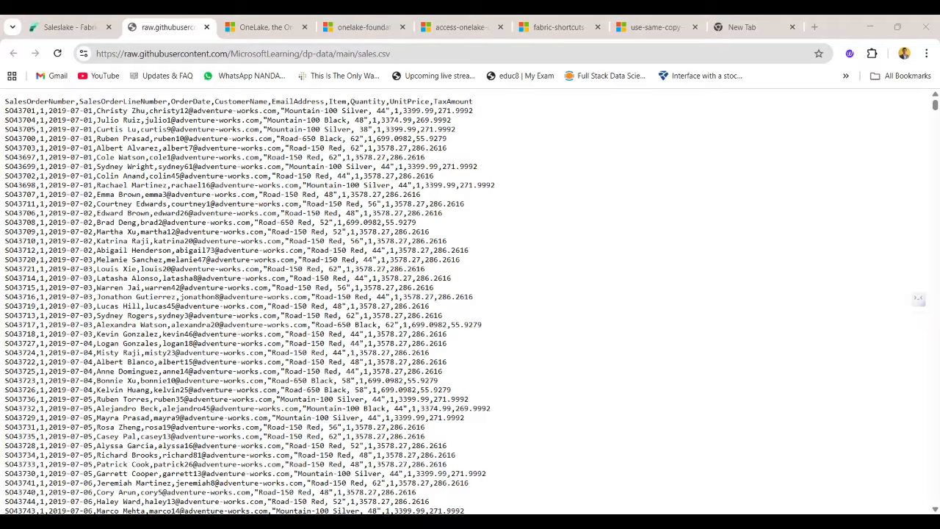
click(609, 207)
key(ctrl+s)
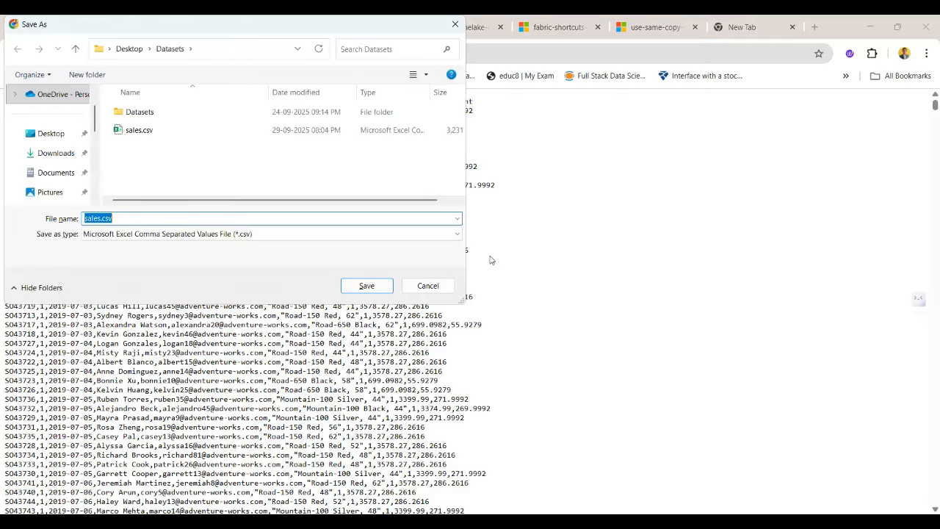
click(65, 153)
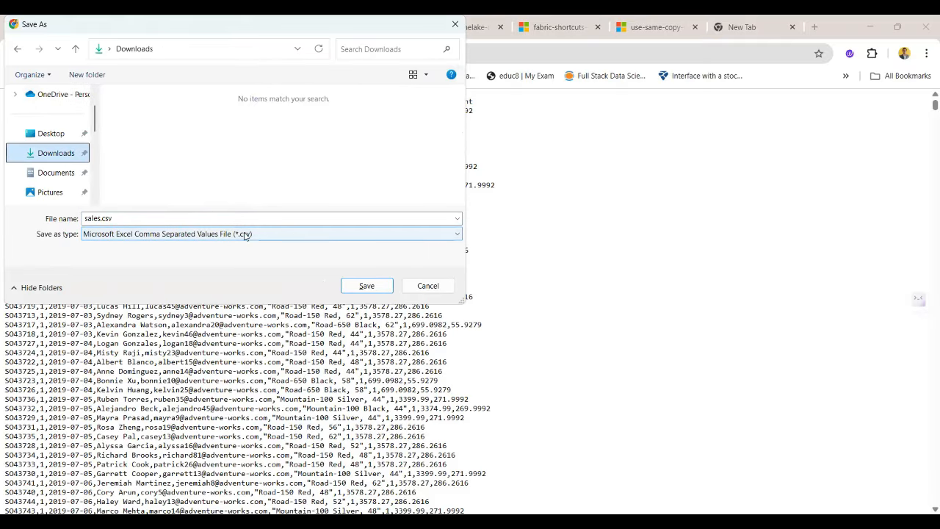
click(361, 290)
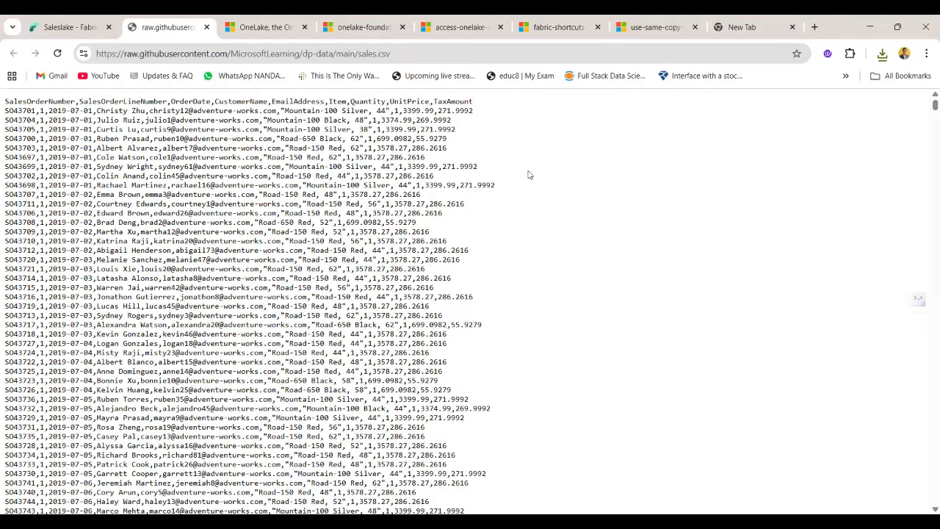
key(ctrl+s)
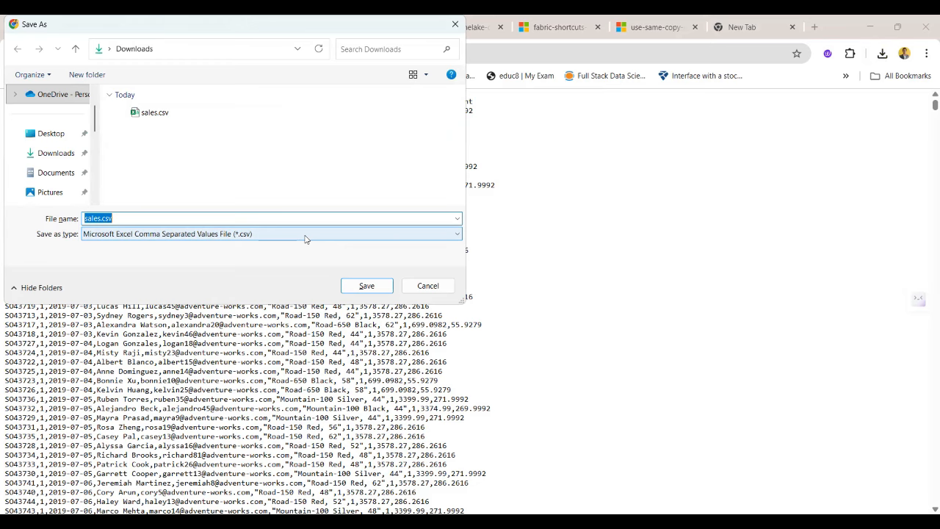
click(428, 285)
Return to the Saleslake lakehouse and upload sales.csv from Downloads into the data folder under Files.
click(86, 20)
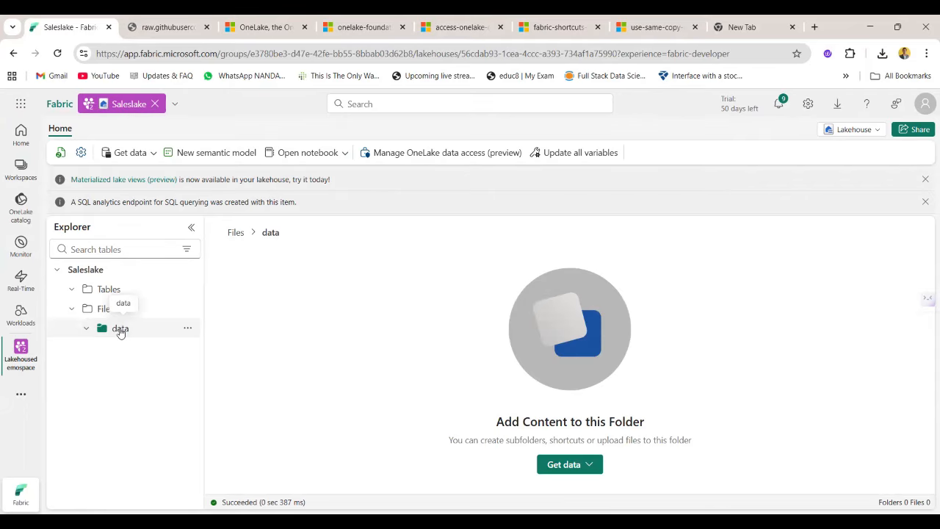
click(120, 331)
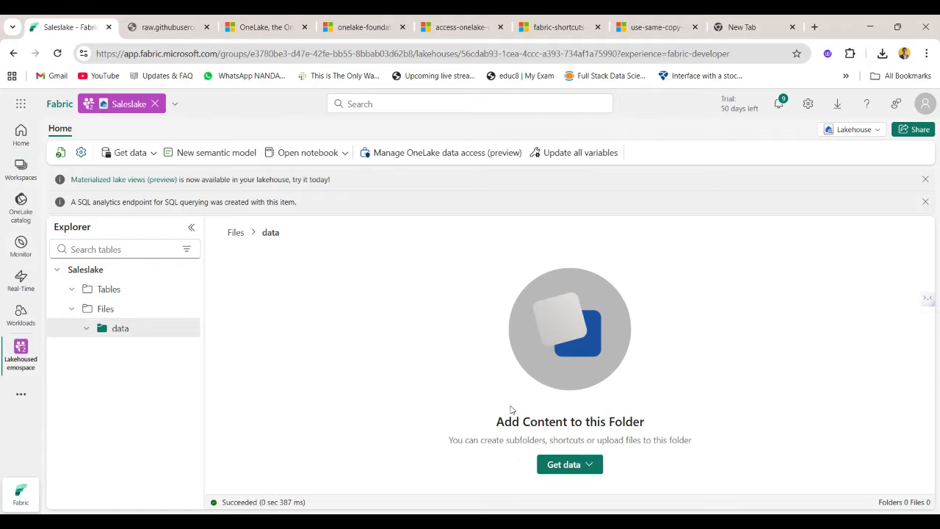
click(108, 308)
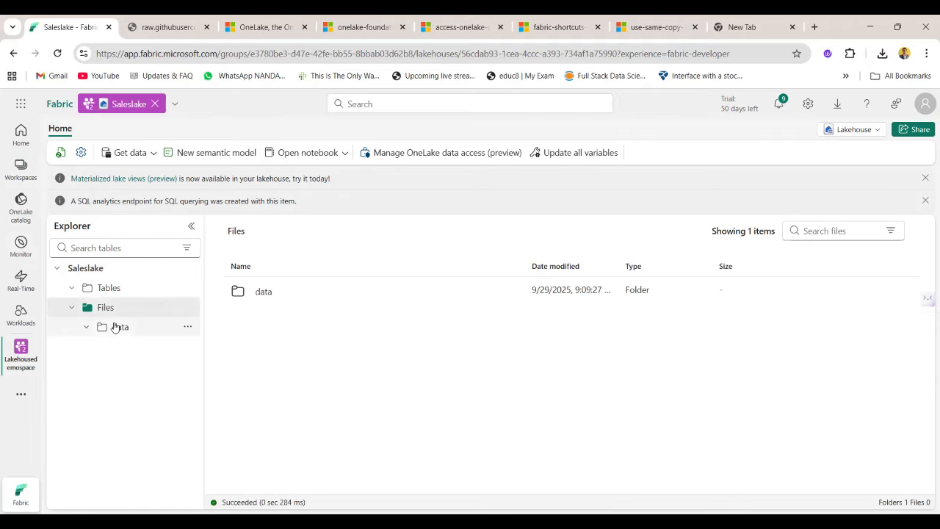
click(115, 327)
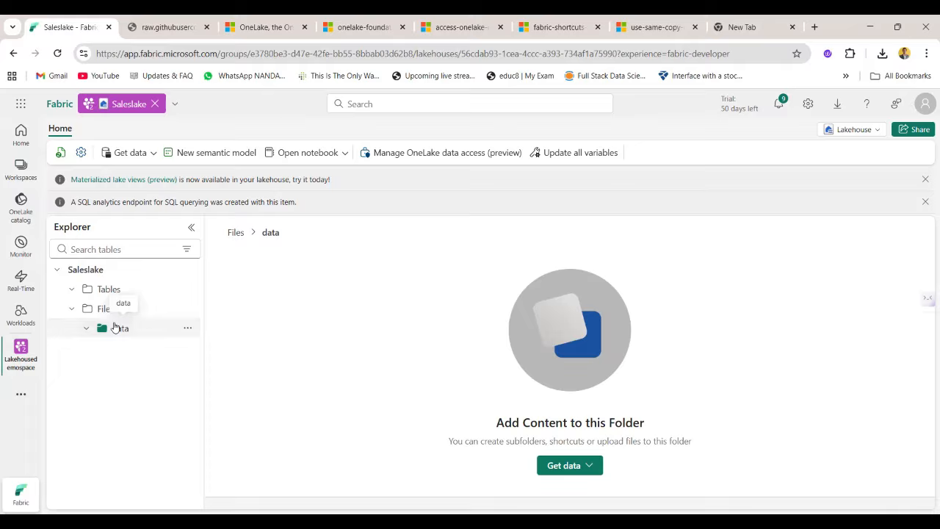
click(567, 470)
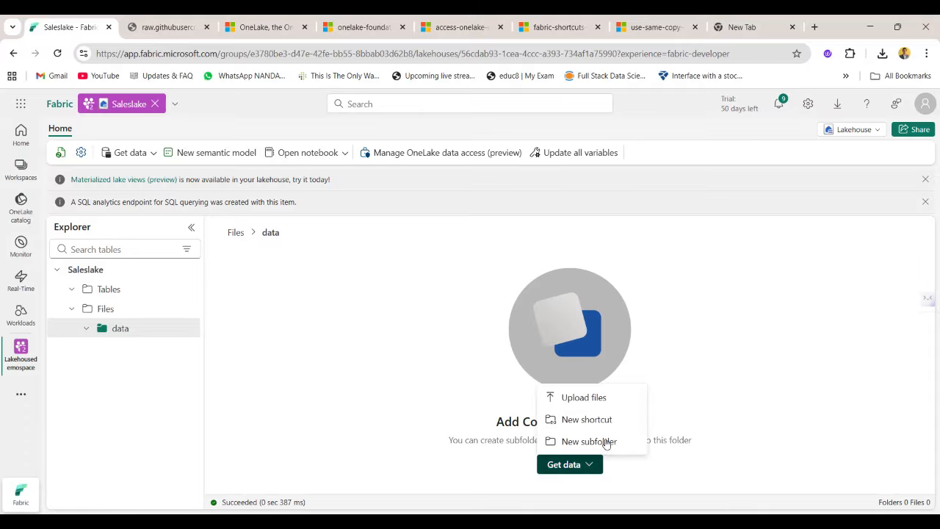
click(584, 398)
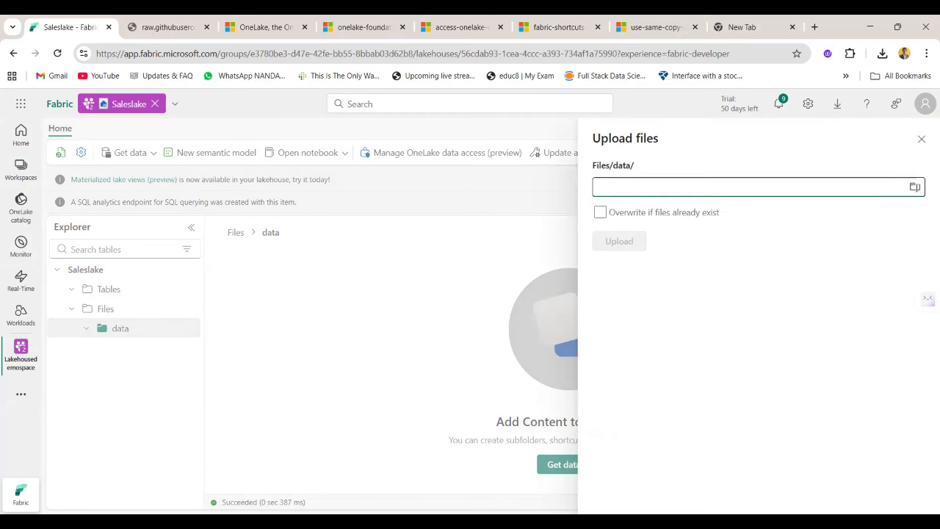
click(914, 187)
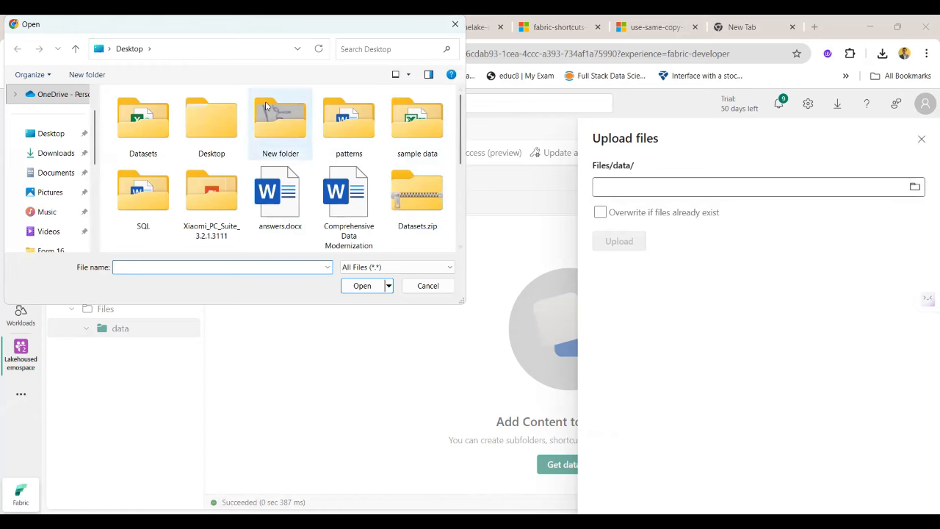
click(51, 152)
click(154, 112)
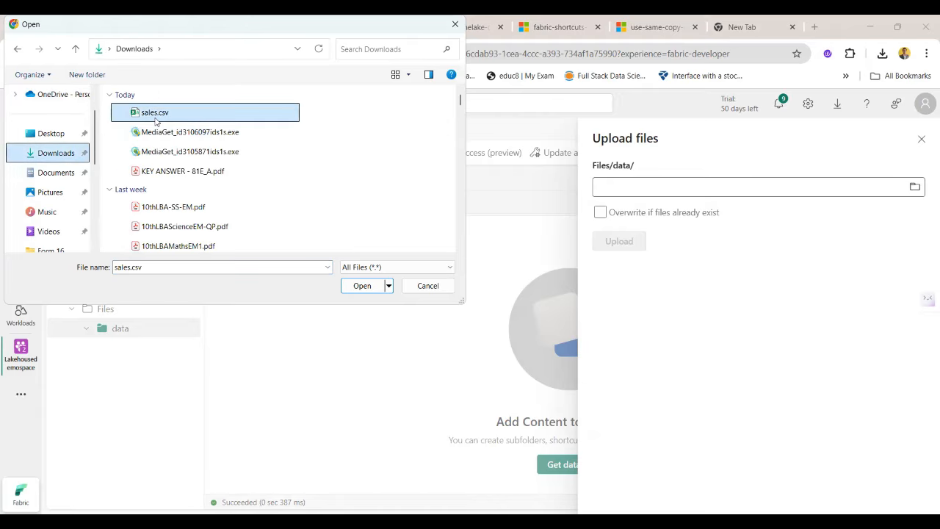
click(362, 286)
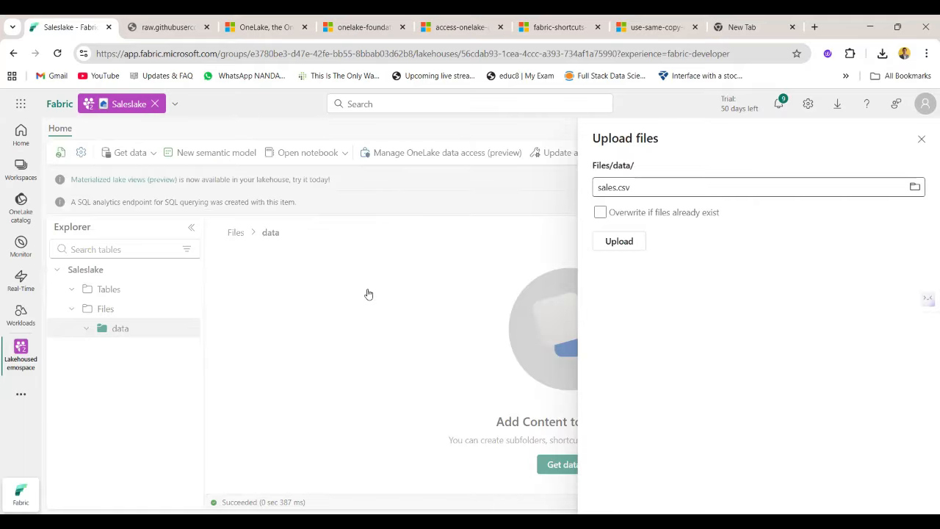
click(625, 250)
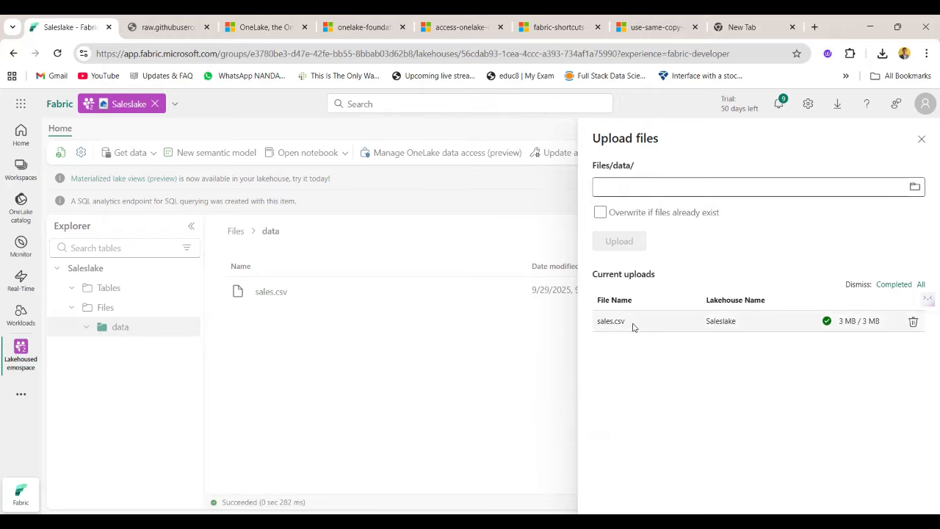
Preview the contents of the uploaded sales.csv file under Files/data, and return to the data folder.
click(302, 324)
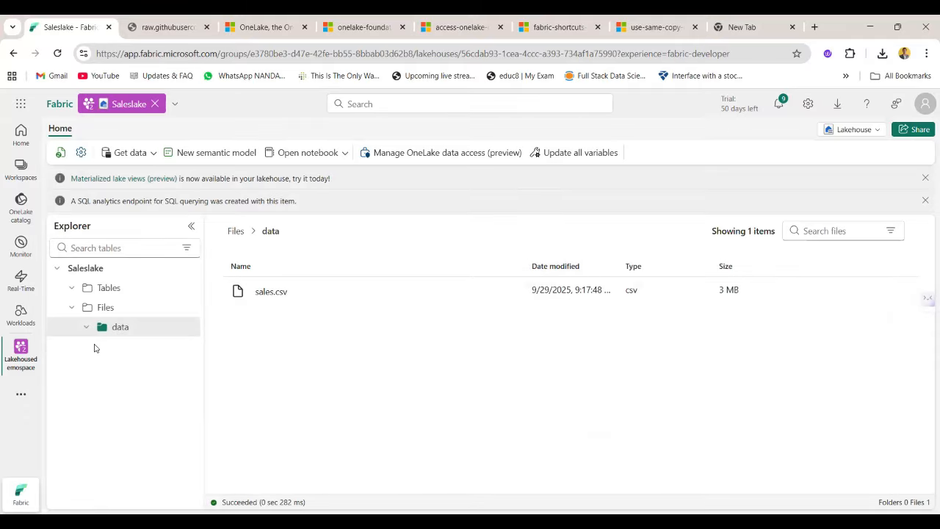
click(94, 313)
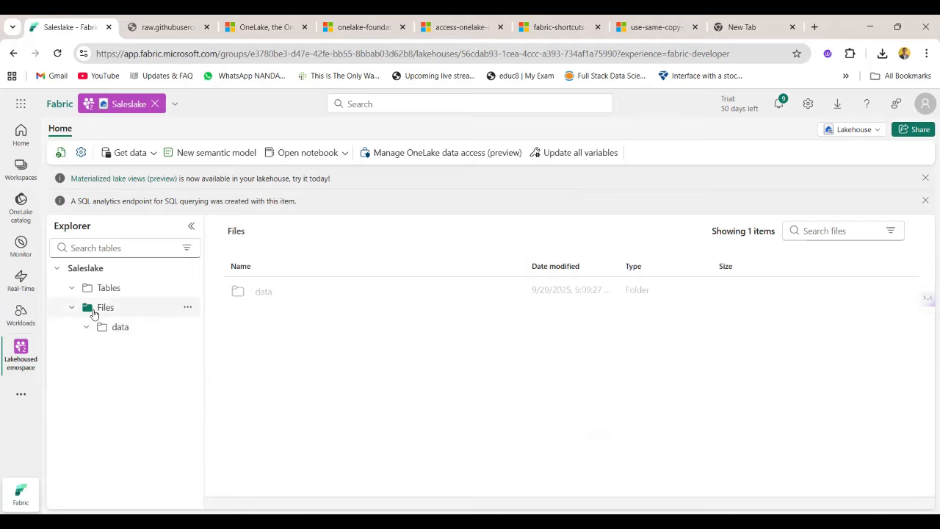
click(262, 290)
click(259, 293)
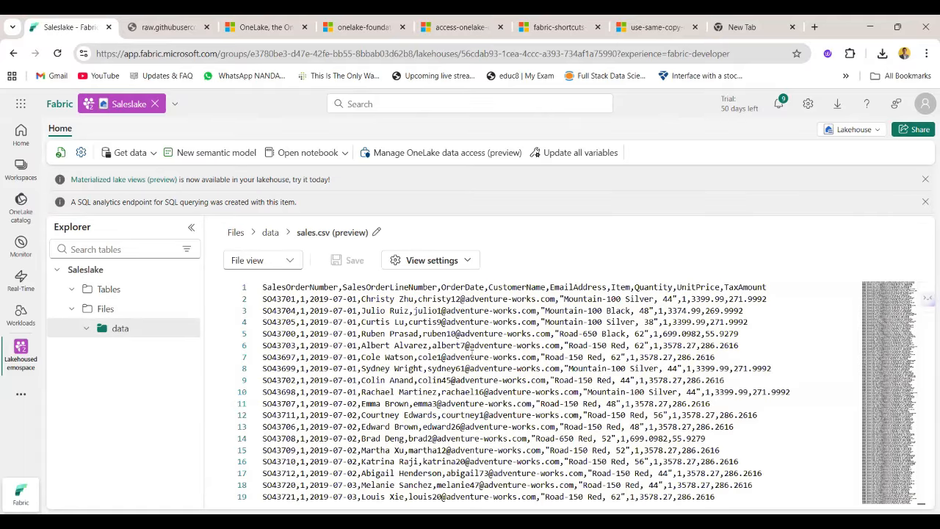
scroll(472, 353, down, 2)
scroll(471, 353, up, 2)
click(271, 233)
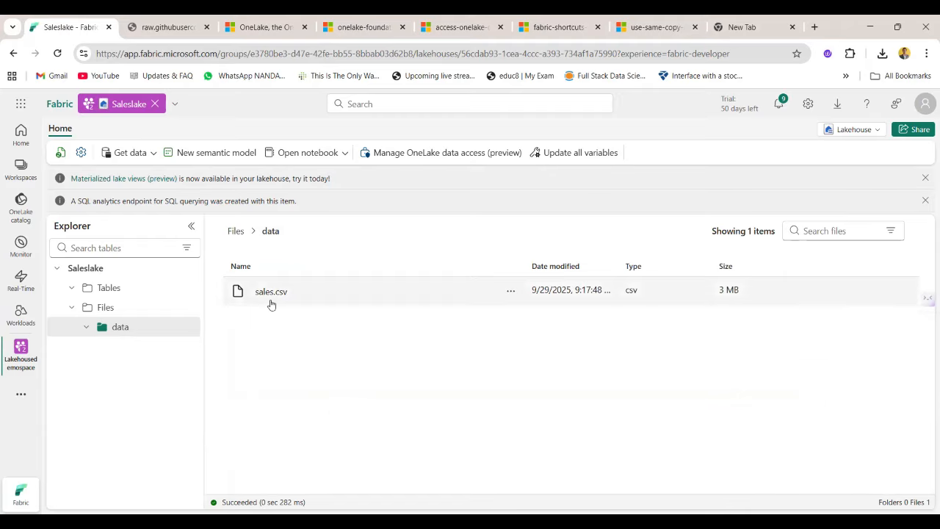
Examine the file properties of sales.csv, including its URL, relative path and ABFS path, and close them.
click(511, 293)
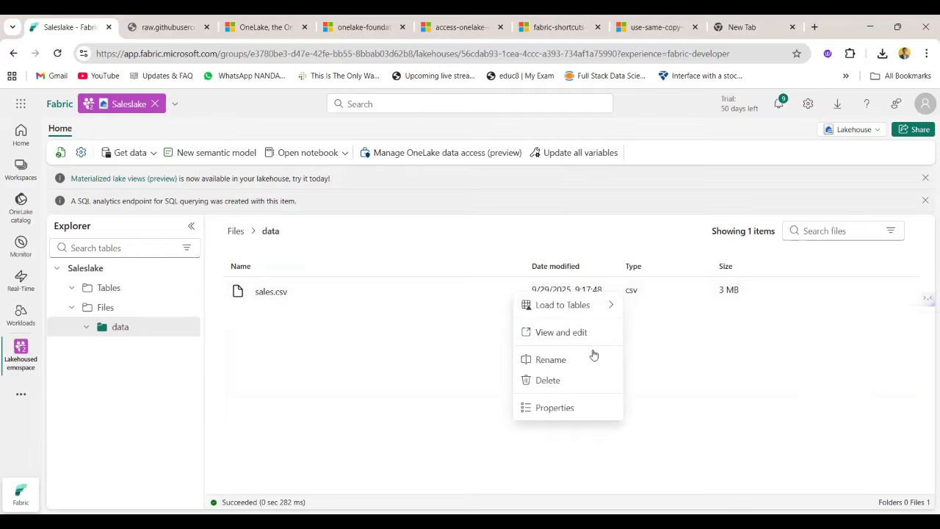
mouse_move(558, 313)
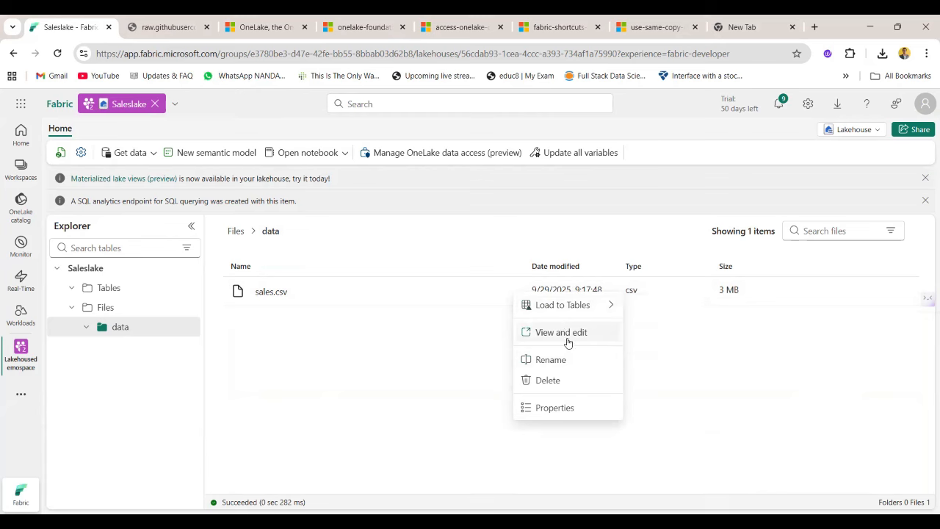
click(557, 407)
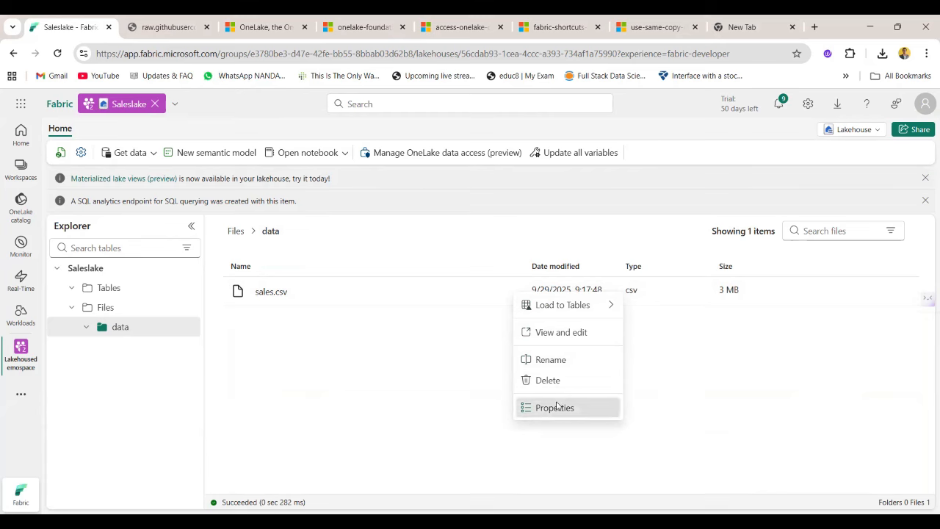
scroll(826, 384, down, 1)
scroll(827, 384, up, 1)
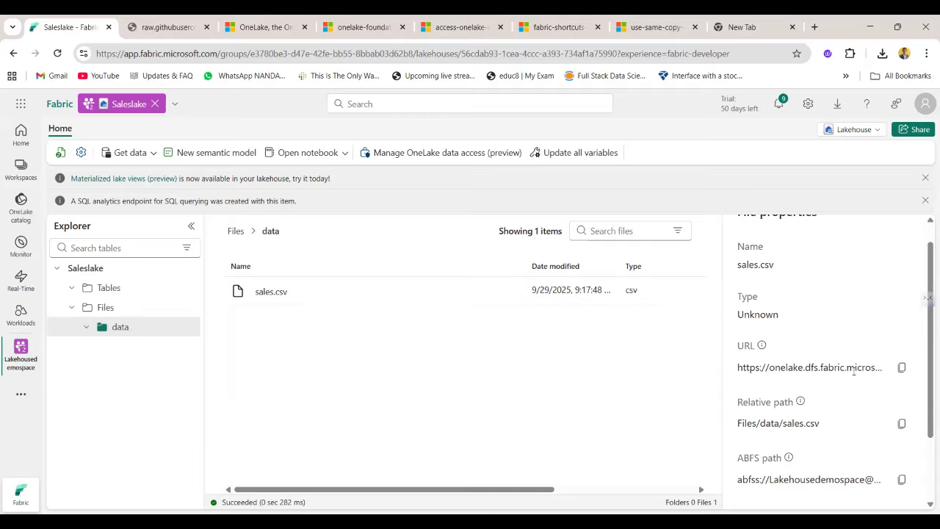
scroll(840, 445, down, 1)
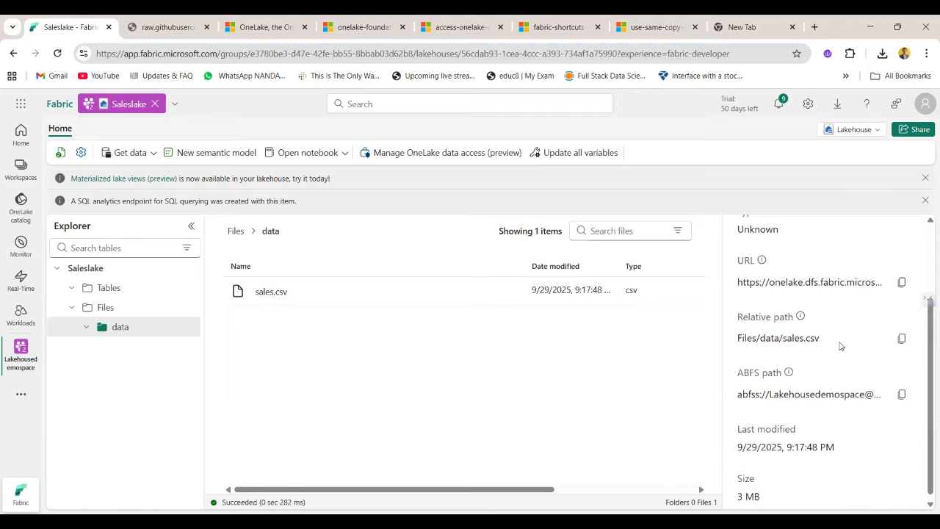
scroll(839, 346, up, 1)
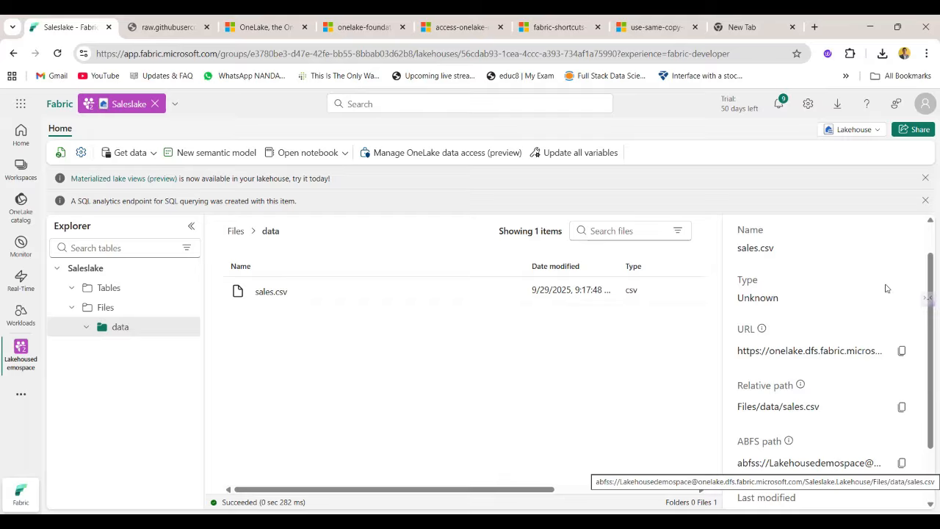
scroll(808, 346, down, 1)
scroll(803, 403, up, 2)
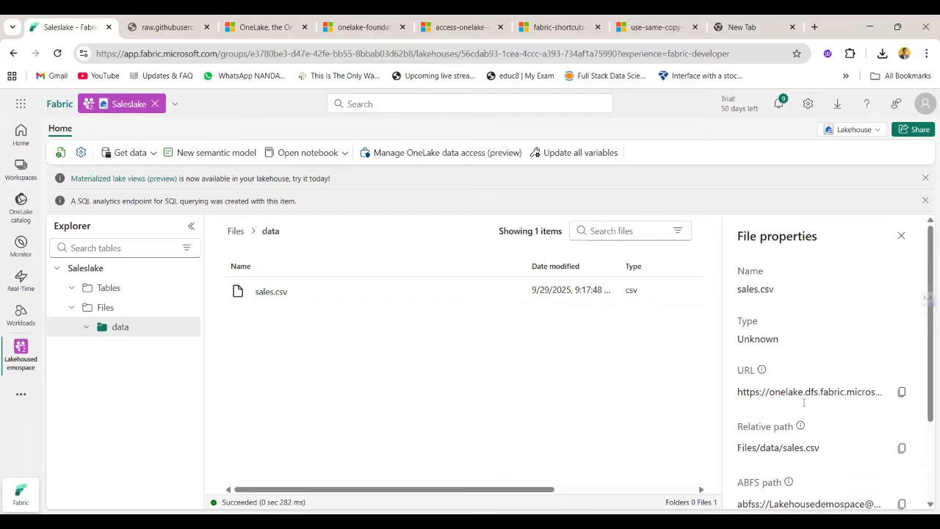
click(901, 235)
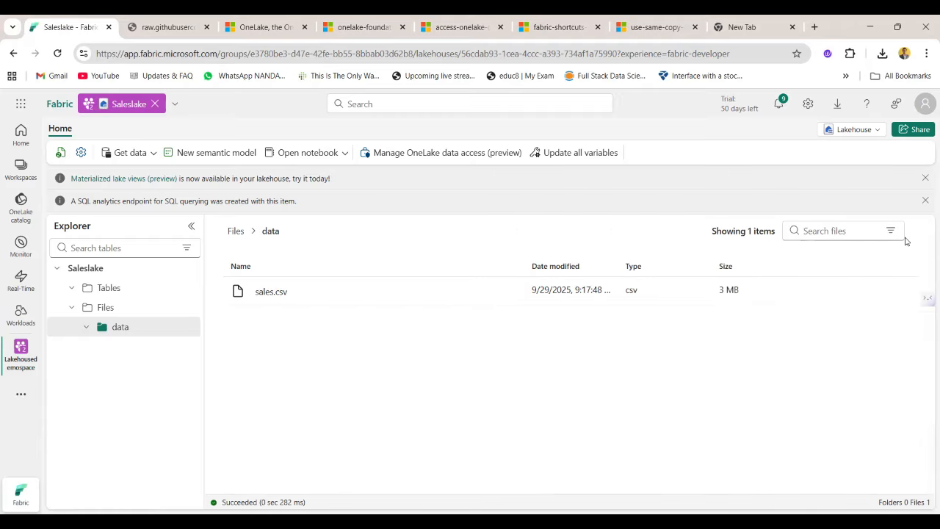
Load sales.csv into a new table named Sales_data with header column names and a comma separator, checking the header row in the raw GitHub file before loading.
click(511, 292)
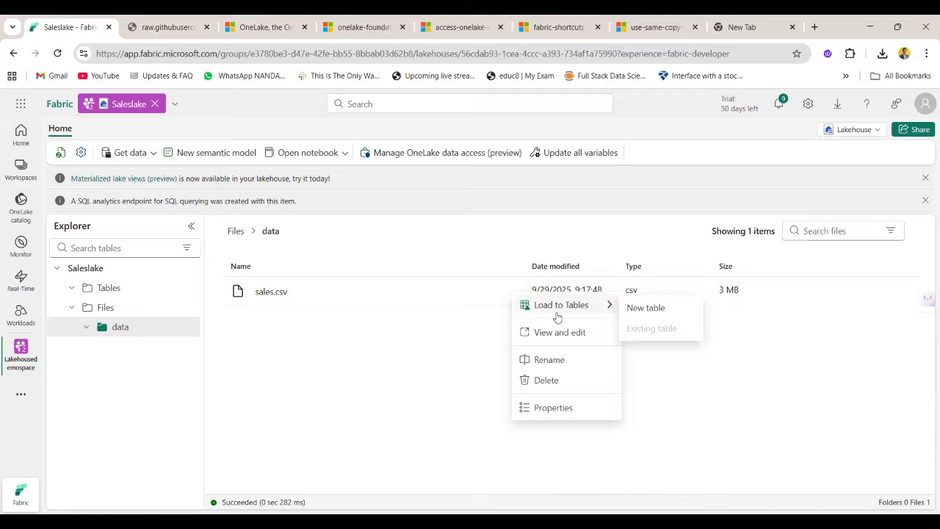
click(636, 313)
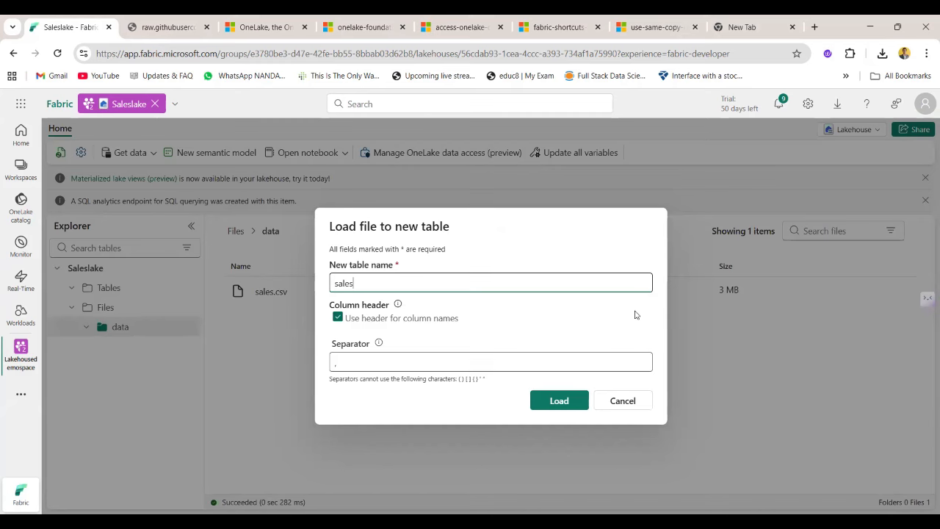
key(BackSpace)
key(BackSpace)
key(BackSpace)
key(BackSpace)
key(BackSpace)
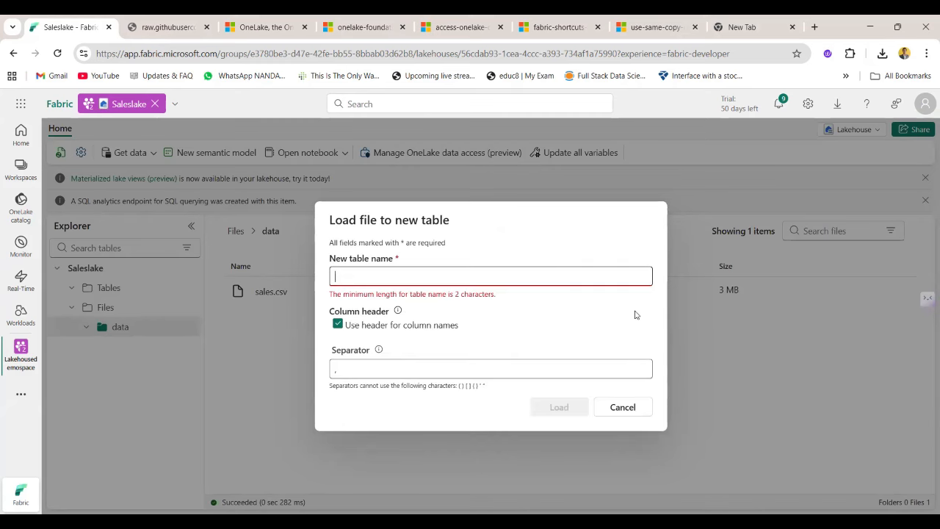
text(Sales)
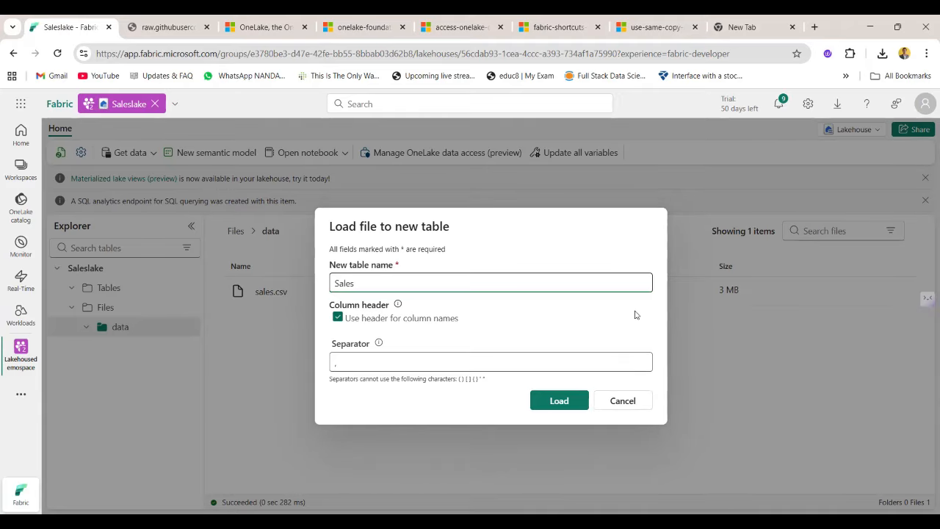
text(_data)
click(172, 27)
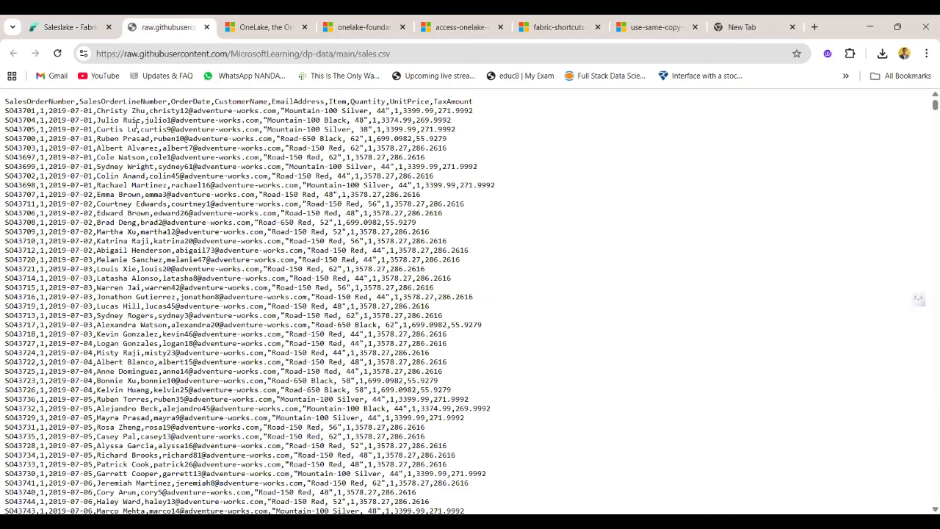
drag(5, 101, 475, 103)
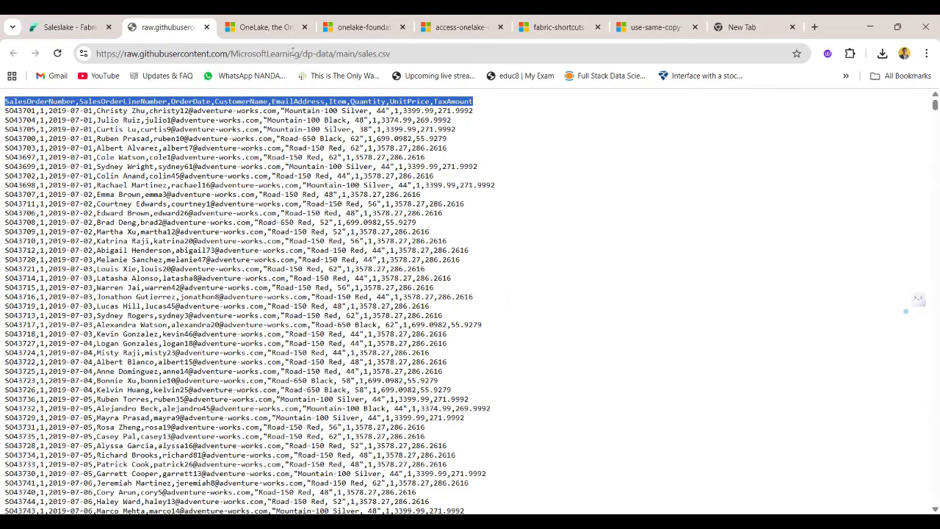
click(70, 27)
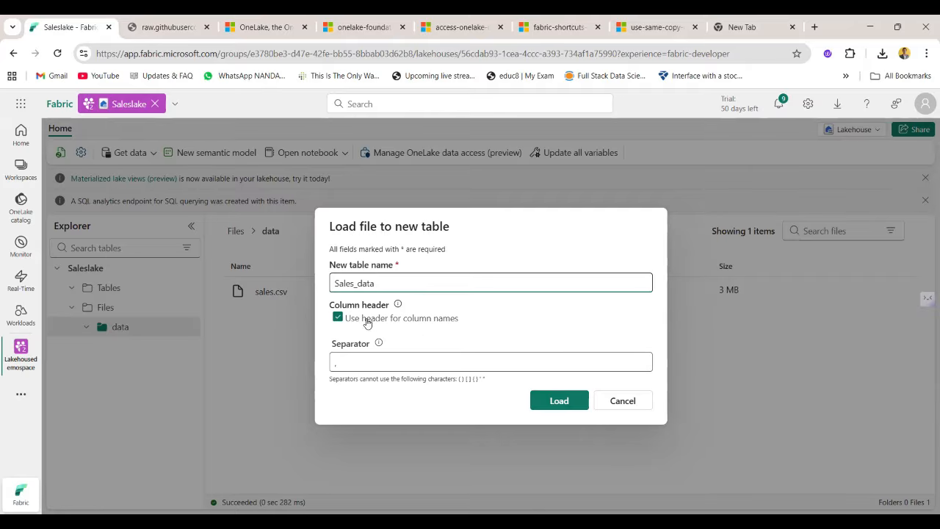
click(547, 404)
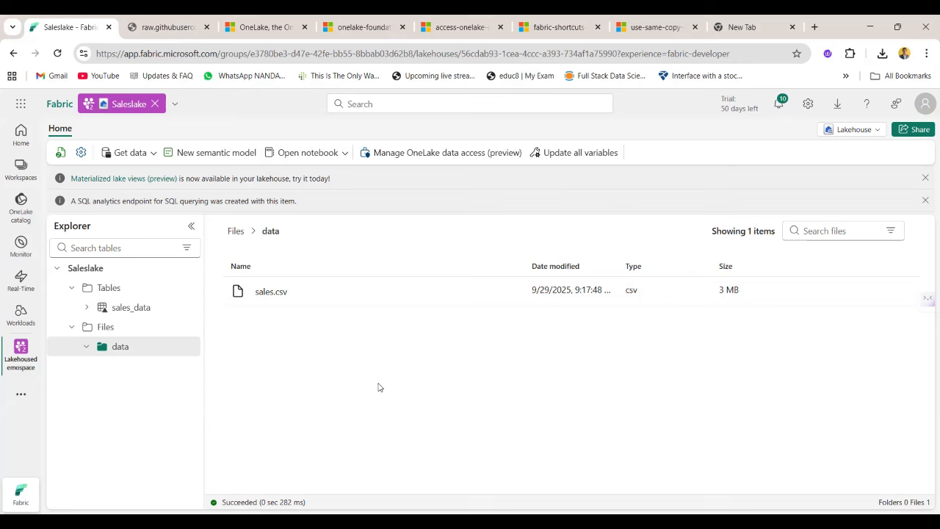
Check which view modes the lakehouse offers, and open the sales_data table from the Tables section.
click(864, 132)
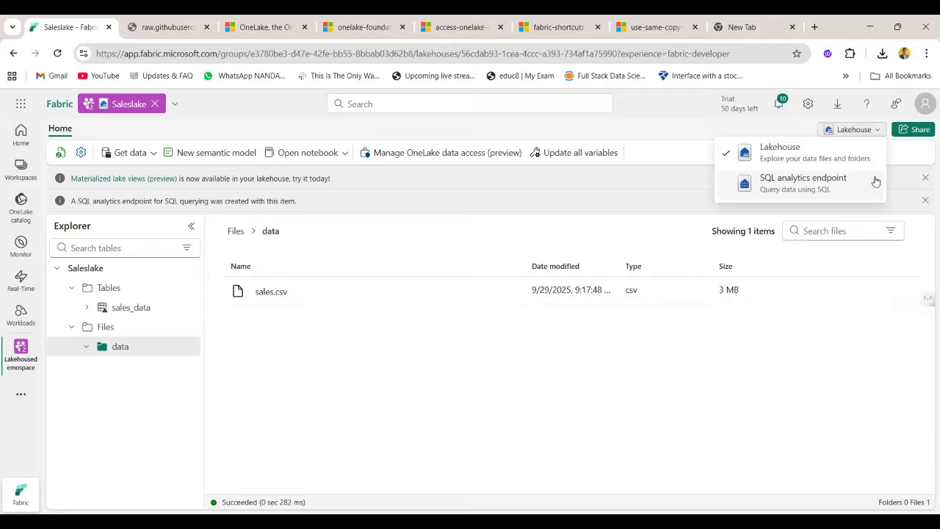
click(729, 383)
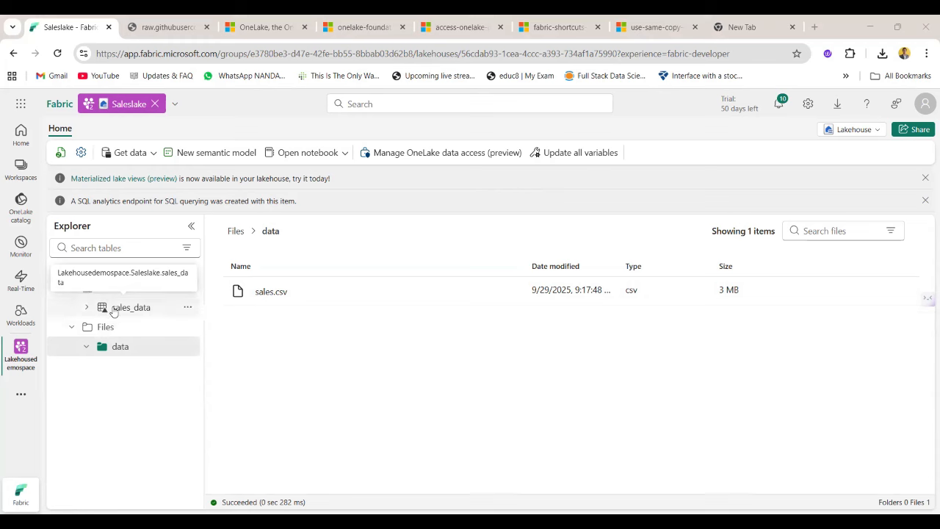
click(188, 312)
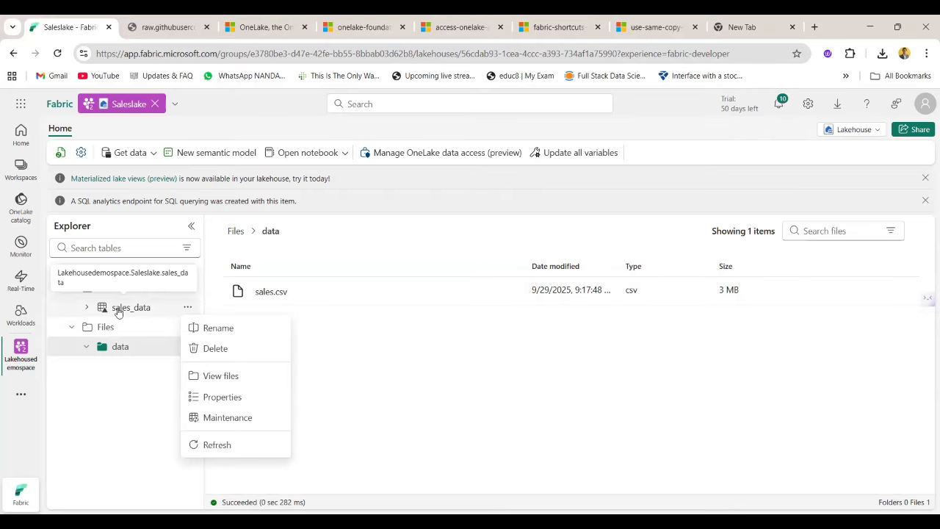
click(117, 310)
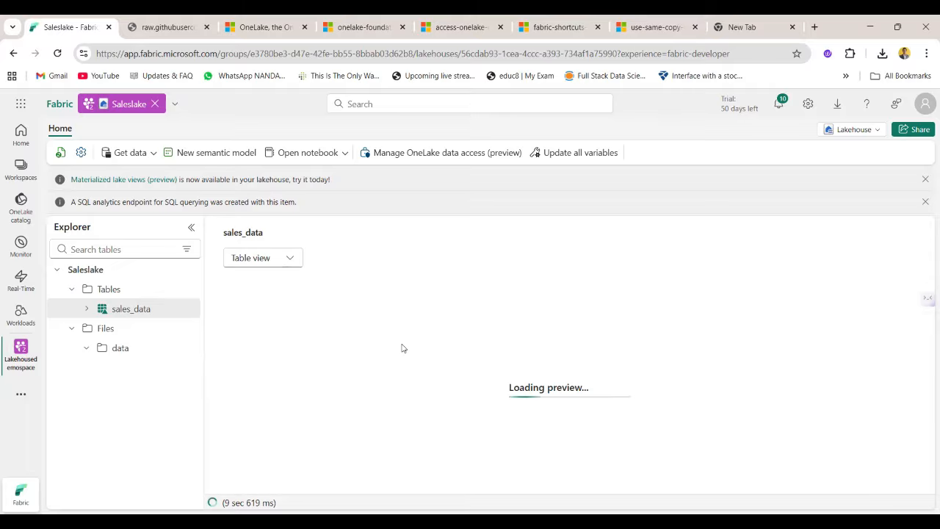
Refresh the lakehouse and the sales_data table view, looking through the table's columns.
click(60, 152)
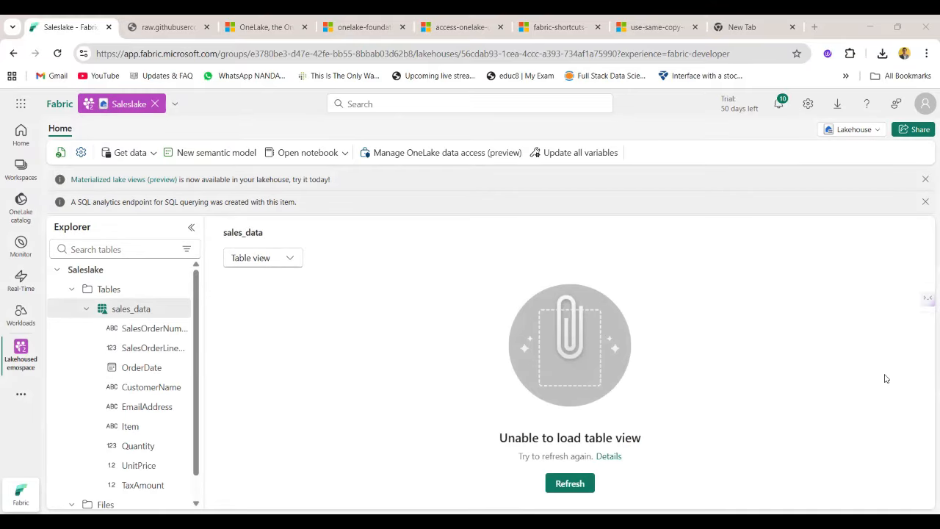
scroll(139, 339, down, 1)
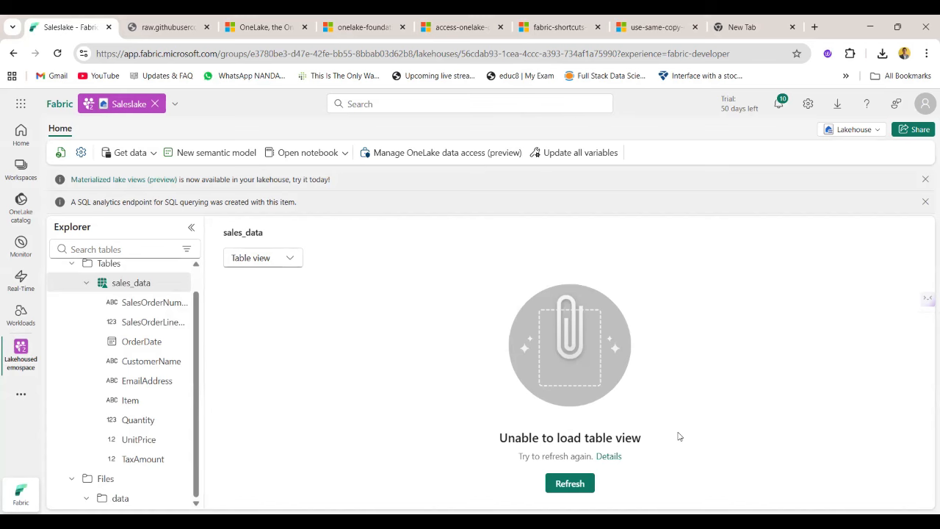
click(573, 484)
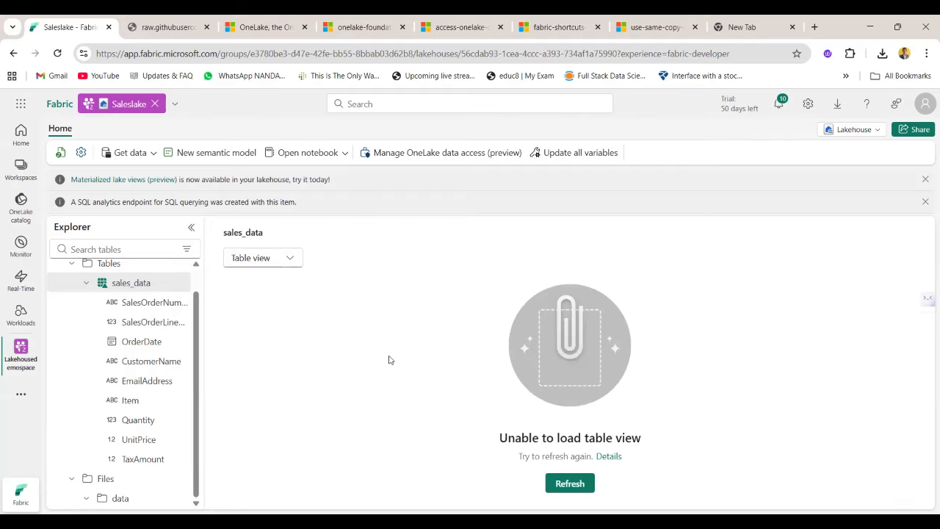
scroll(123, 342, up, 1)
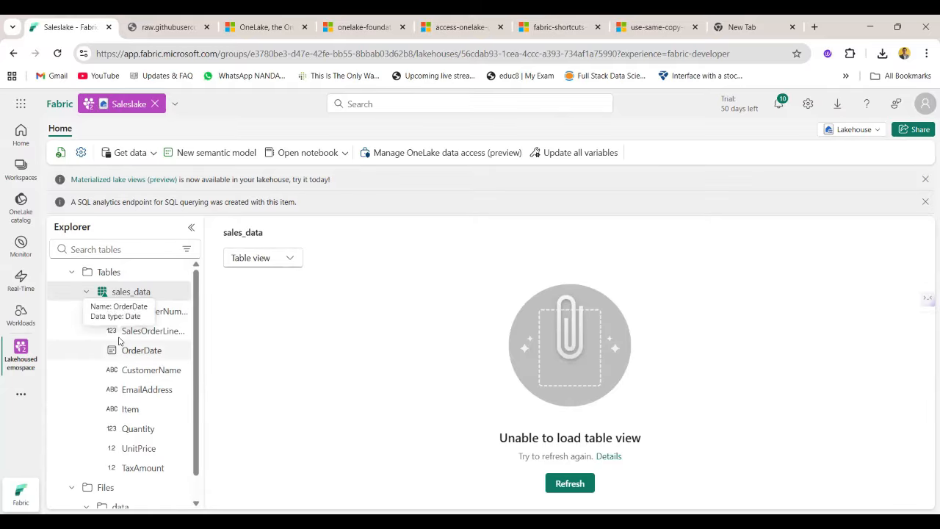
click(181, 309)
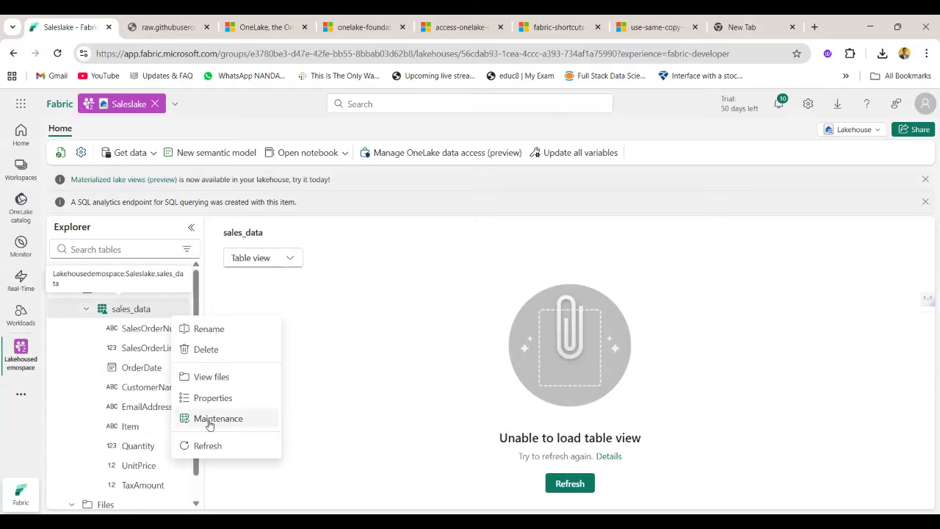
click(240, 330)
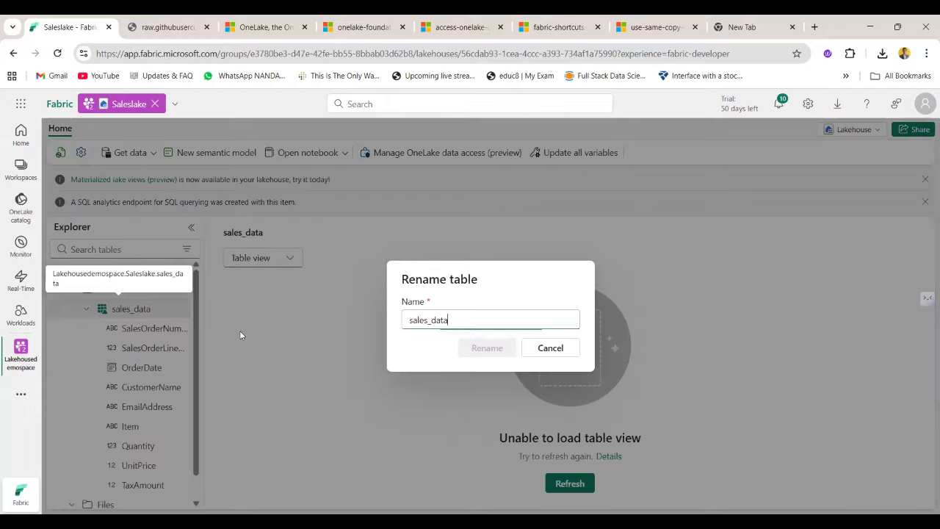
click(541, 351)
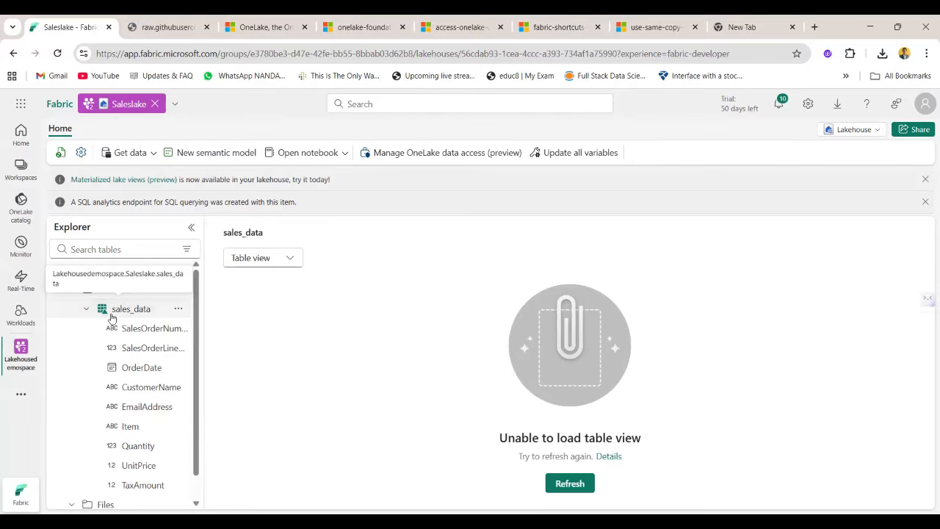
click(177, 309)
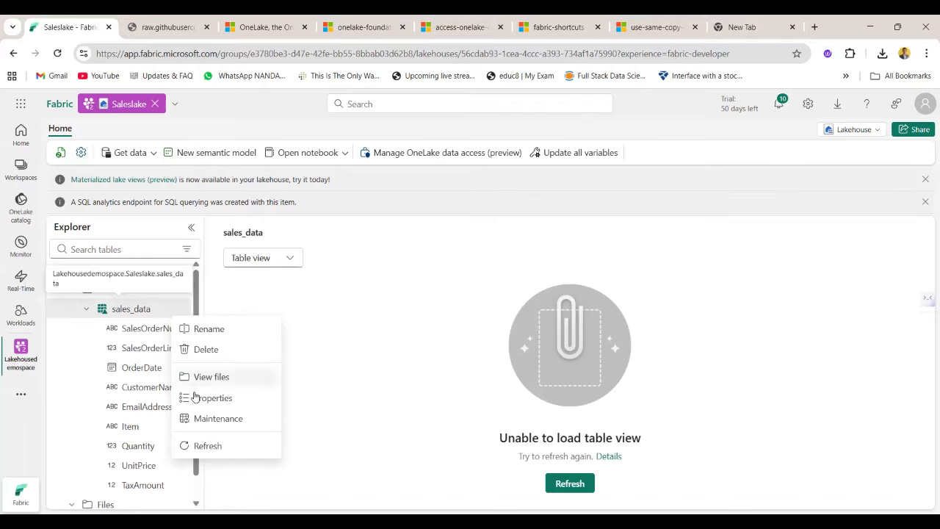
click(70, 352)
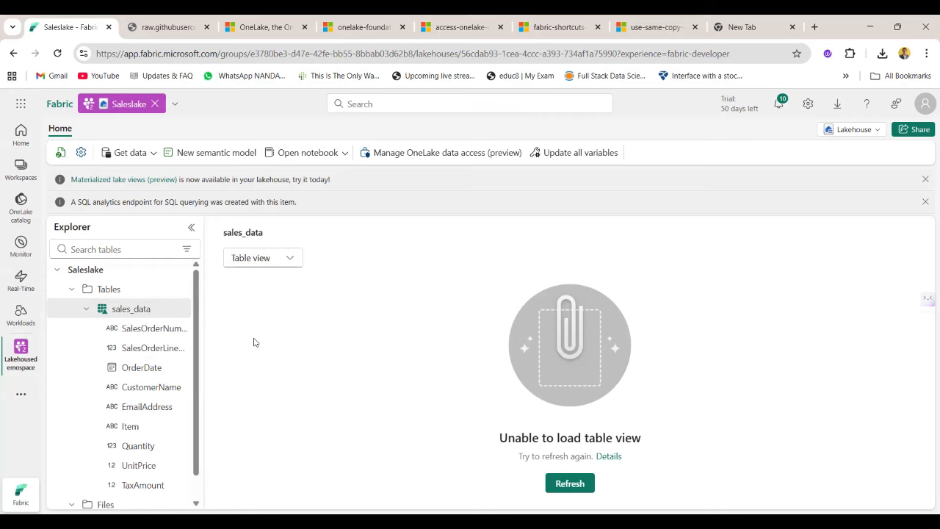
Retry the sales_data table view, and refresh the sales_data table itself with the data folder open.
click(580, 487)
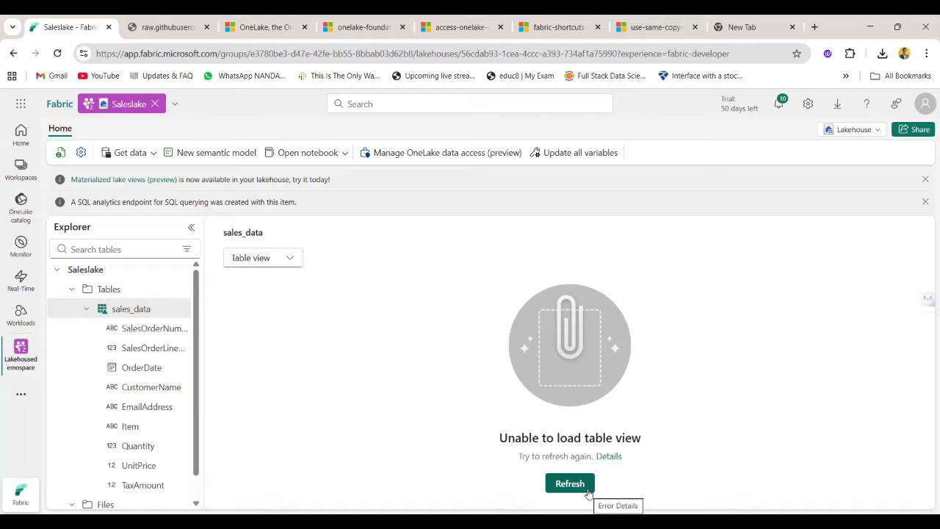
scroll(154, 483, down, 1)
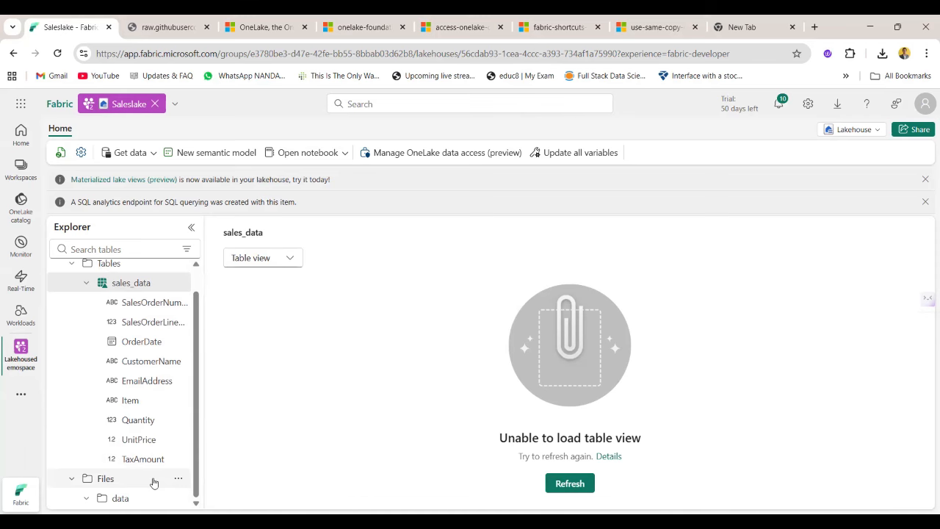
click(119, 497)
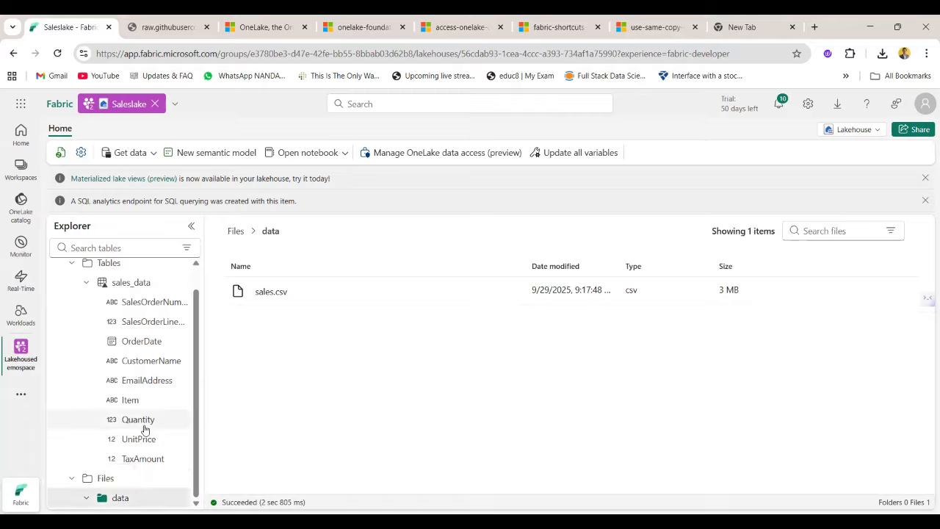
scroll(142, 419, up, 2)
click(181, 311)
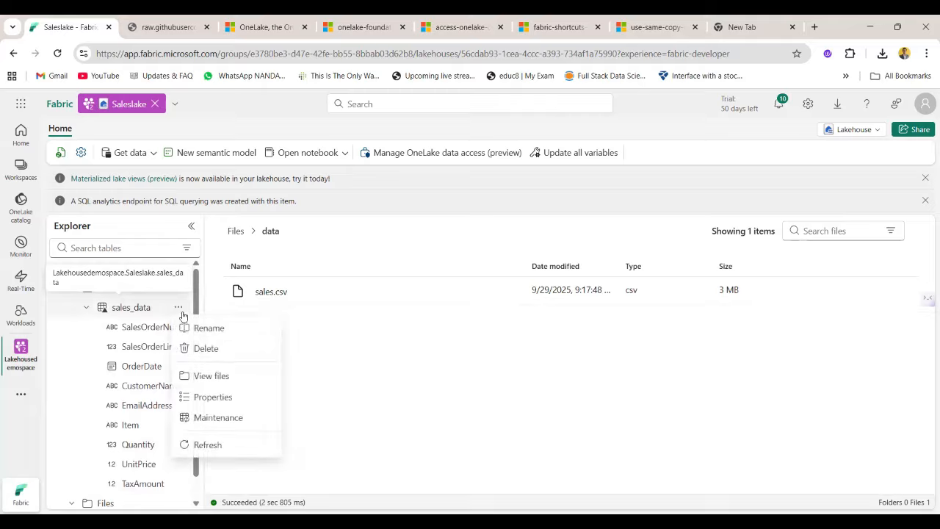
click(208, 445)
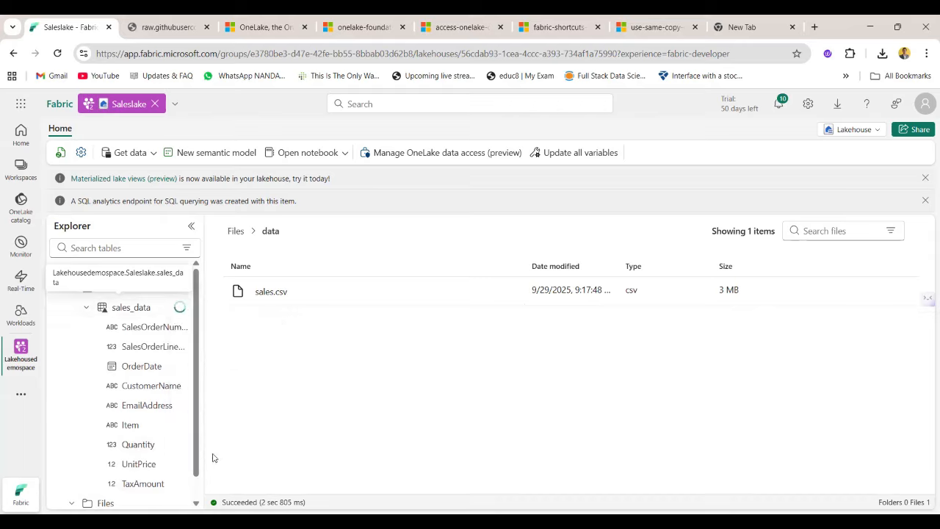
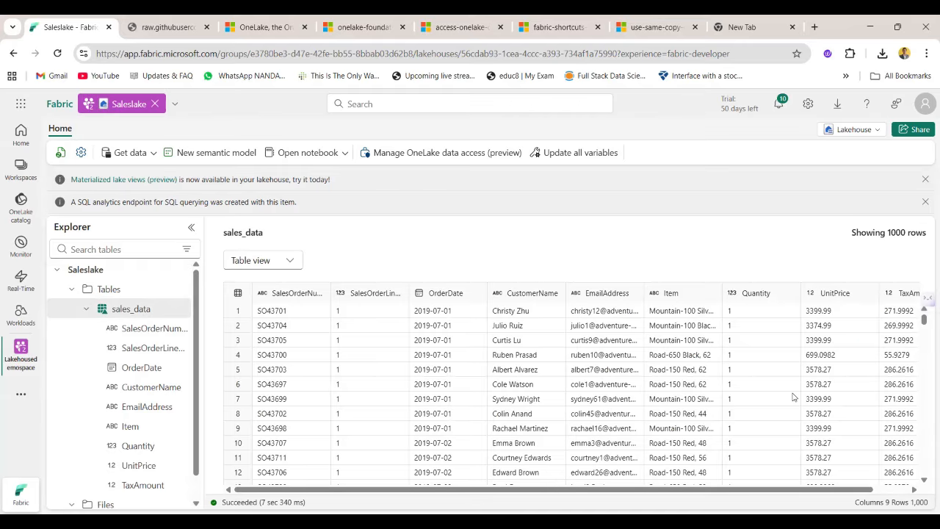
Look through the rows of the sales_data table.
scroll(754, 373, down, 2)
scroll(754, 373, up, 2)
scroll(687, 356, down, 15)
scroll(687, 356, up, 15)
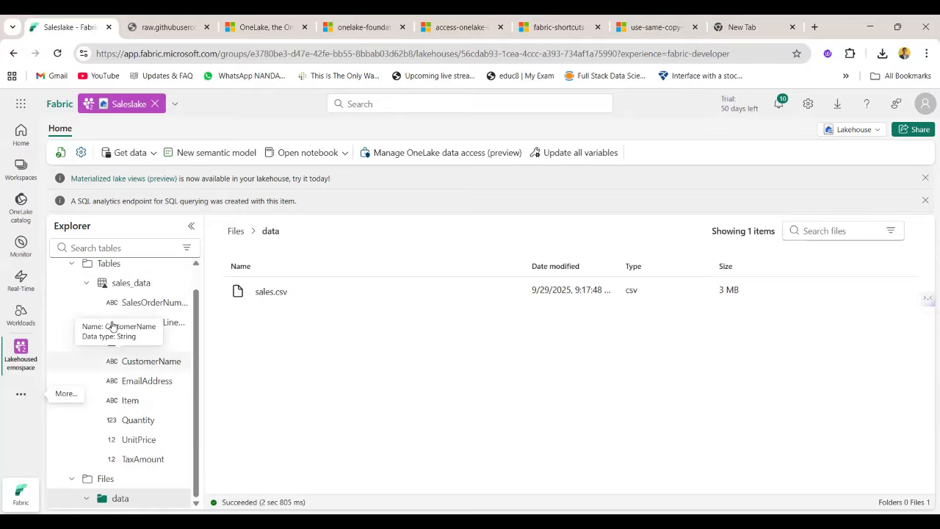
Open the sales_data table from the Tables section and display its underlying files in File view.
click(103, 283)
click(263, 260)
click(275, 283)
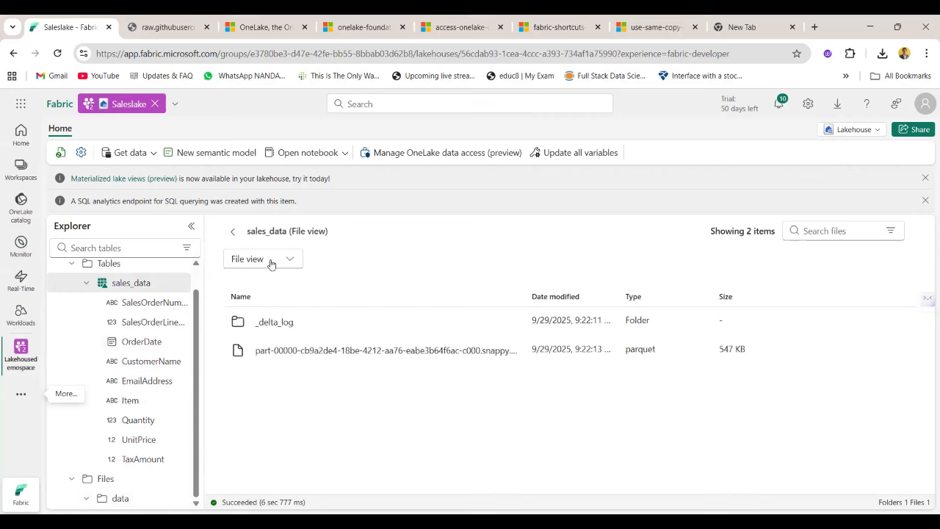
click(271, 263)
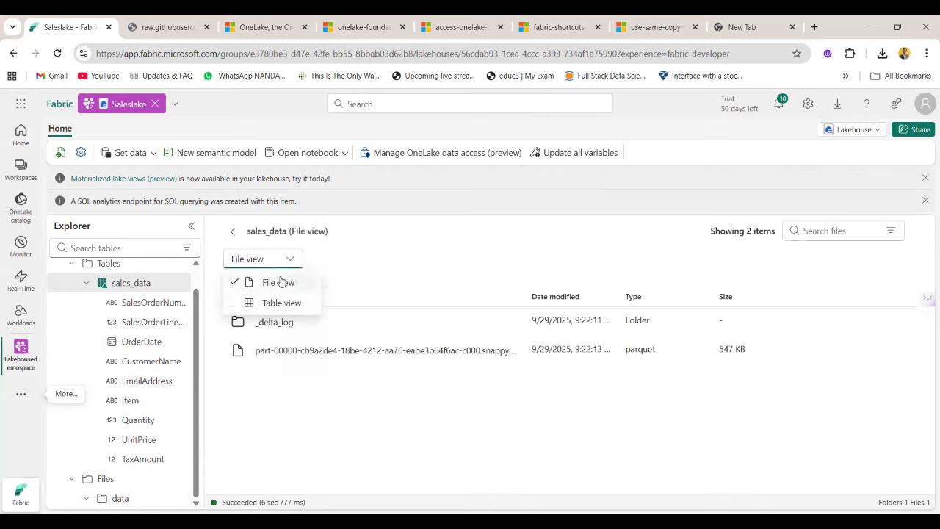
click(280, 282)
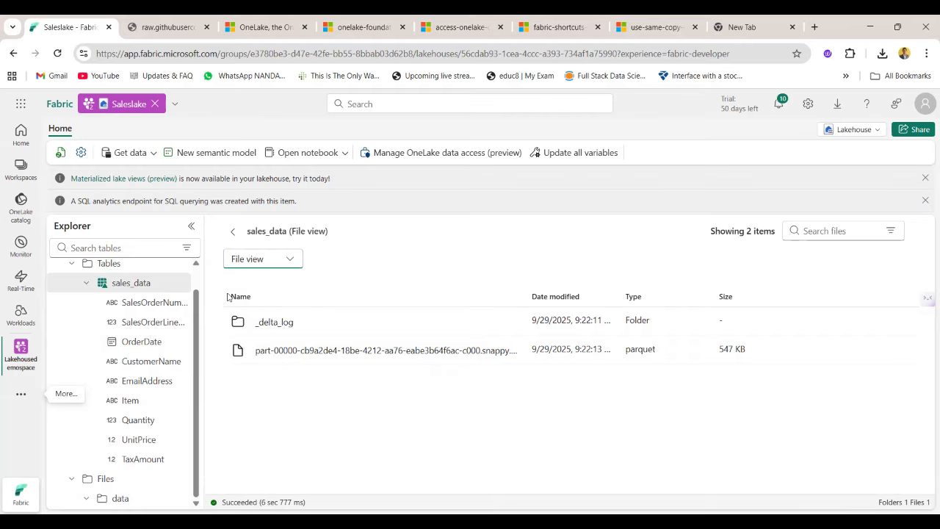
Inspect the table's _delta_log folder, including its _commits subfolder and the JSON log file.
double_click(323, 327)
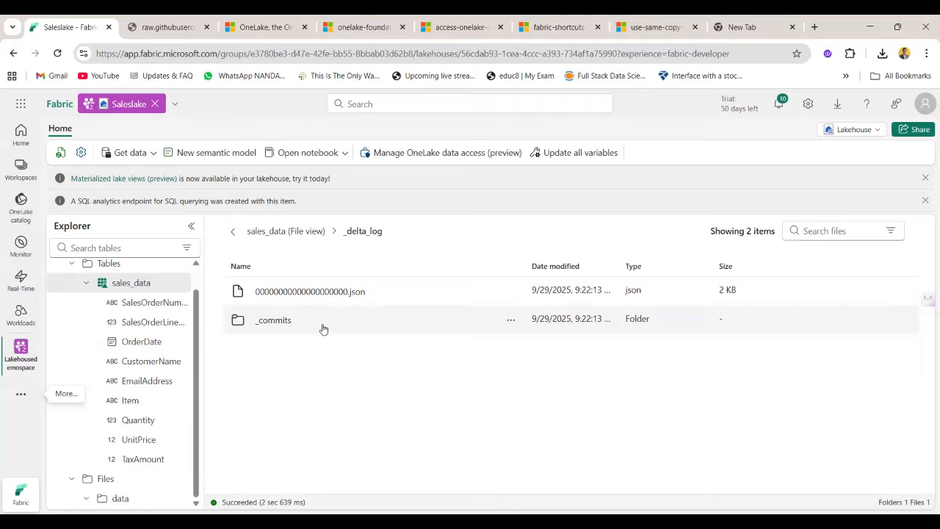
double_click(323, 327)
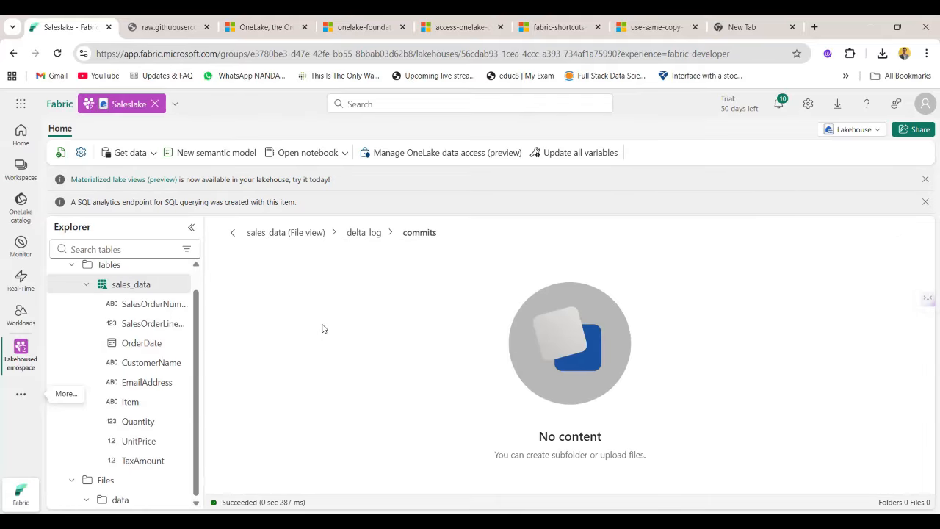
click(362, 232)
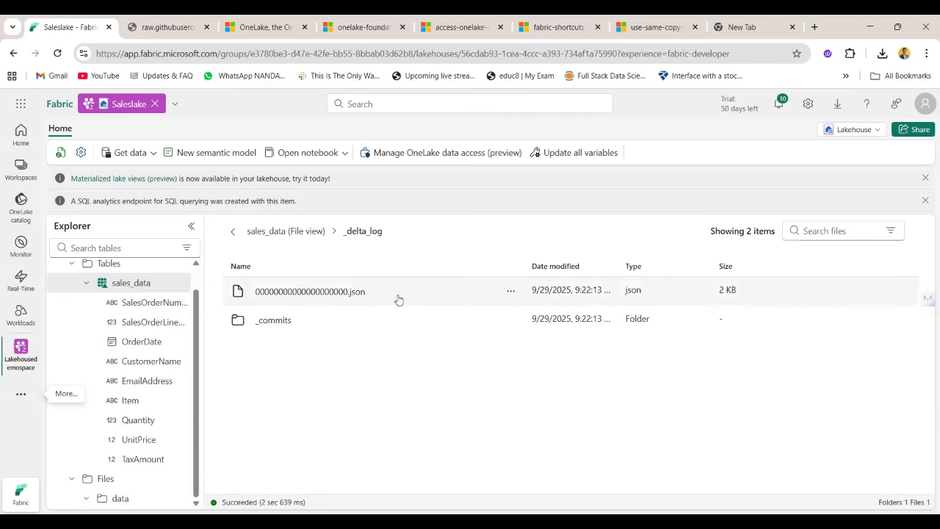
double_click(498, 292)
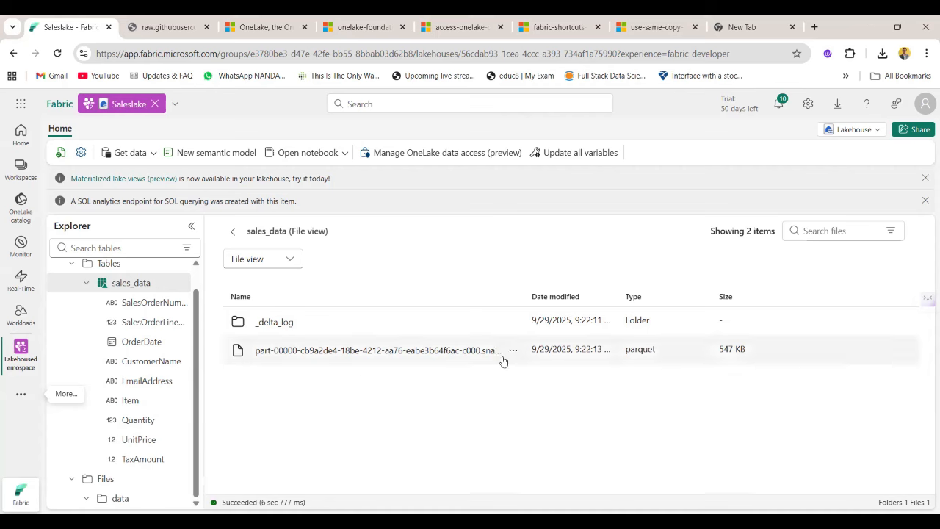
Preview the table's snappy.parquet file and look across its columns.
click(477, 350)
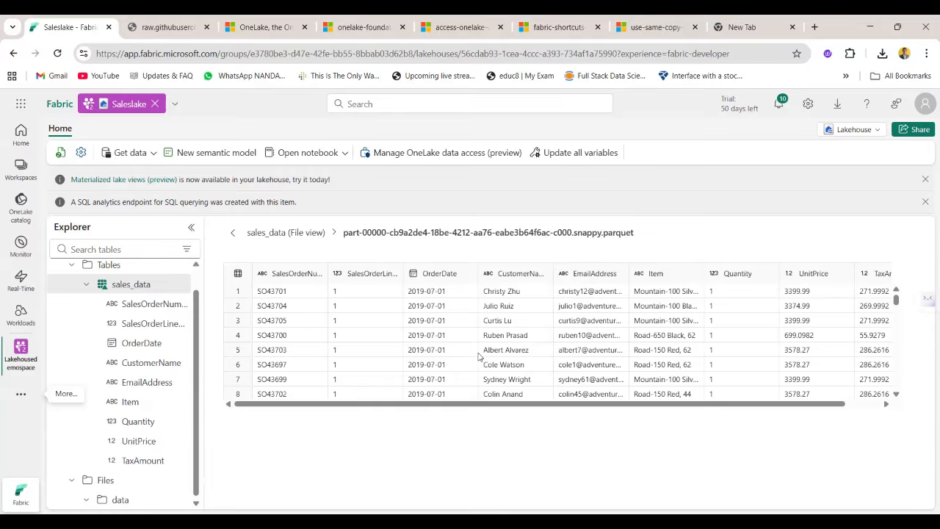
scroll(478, 356, right, 1)
scroll(478, 356, left, 1)
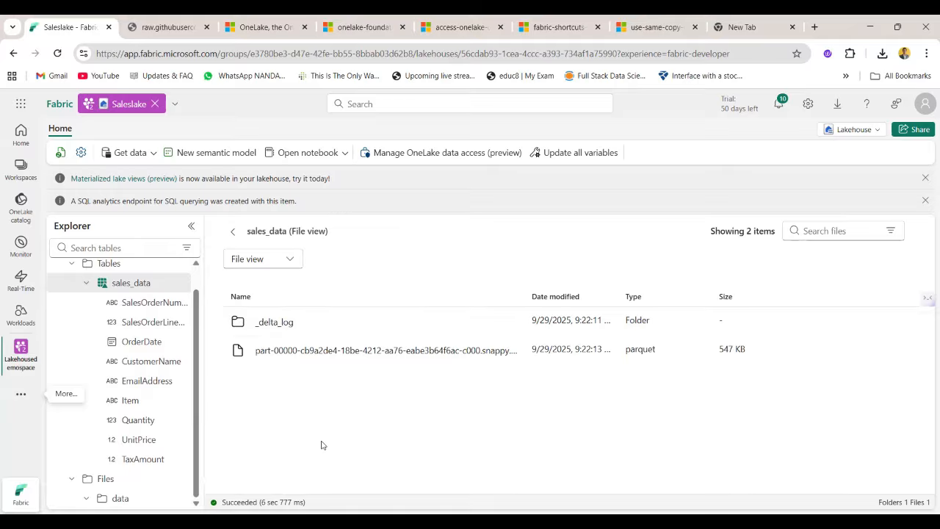
Return sales_data to Table view and switch from the lakehouse to its SQL analytics endpoint.
click(290, 260)
click(282, 303)
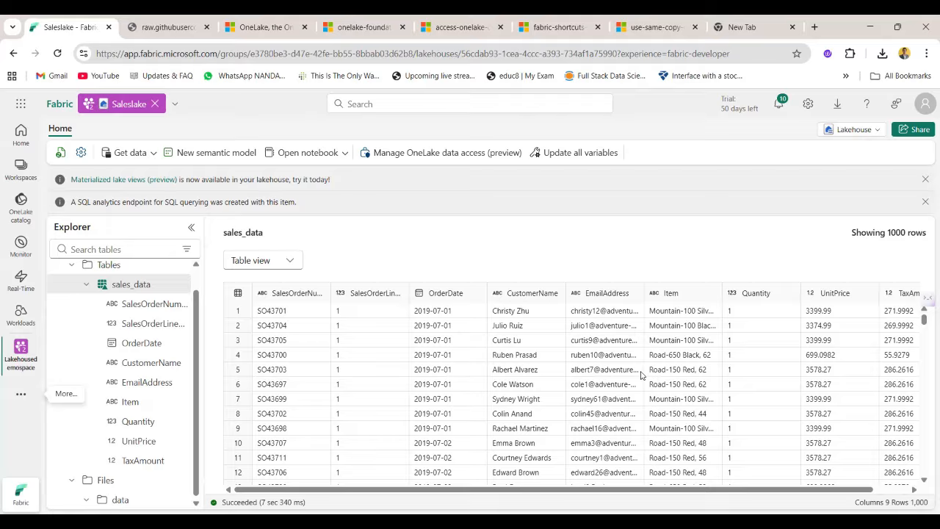
click(844, 129)
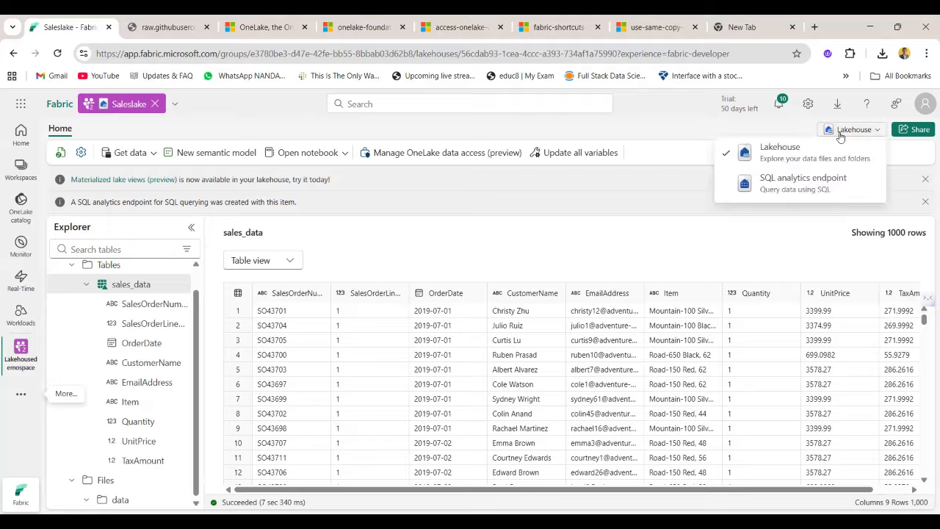
click(808, 184)
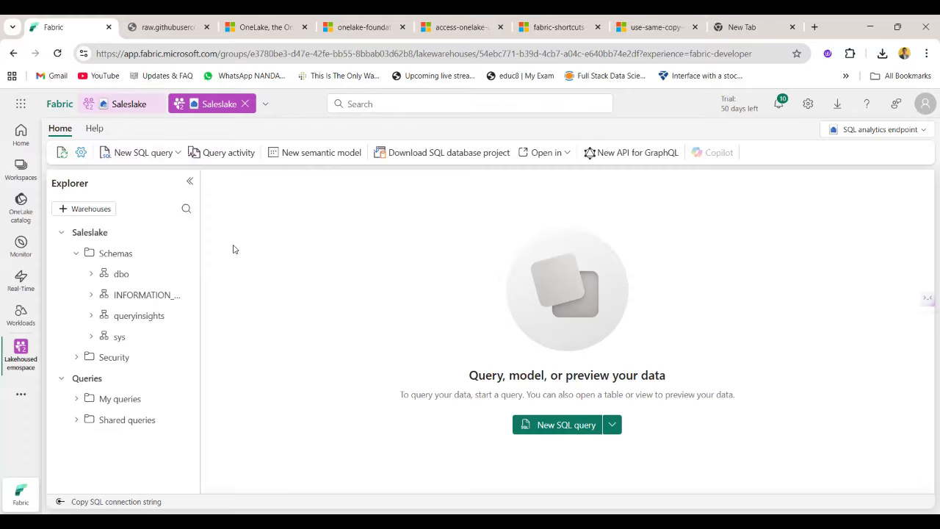
Look at the SQL analytics endpoint's settings and create a new SQL query.
click(81, 155)
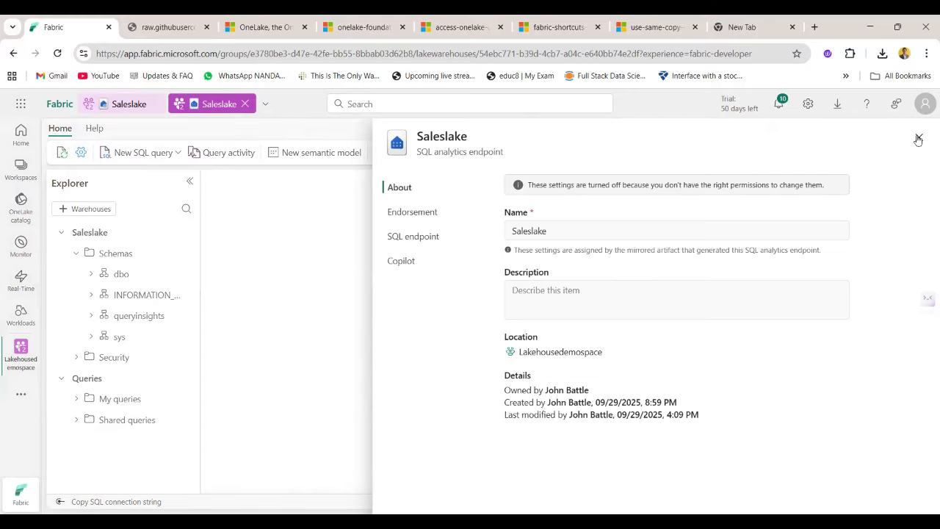
click(918, 139)
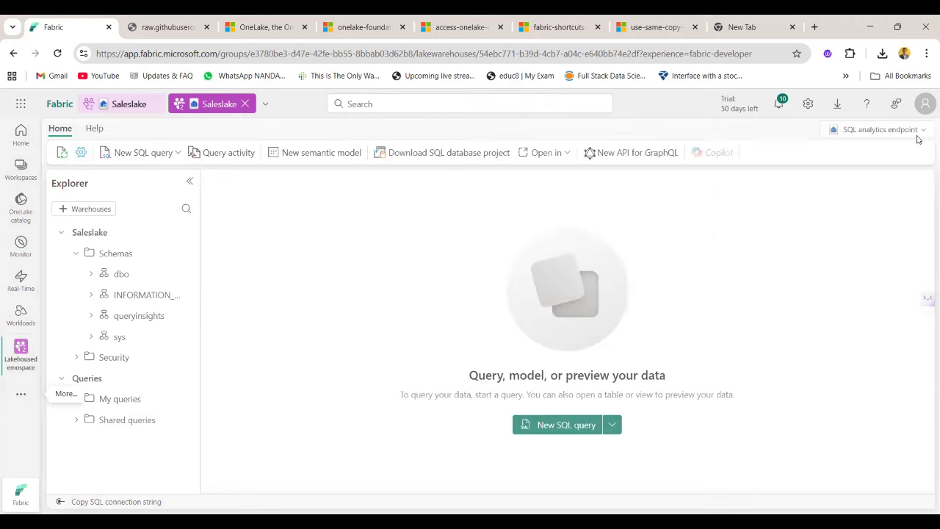
click(177, 154)
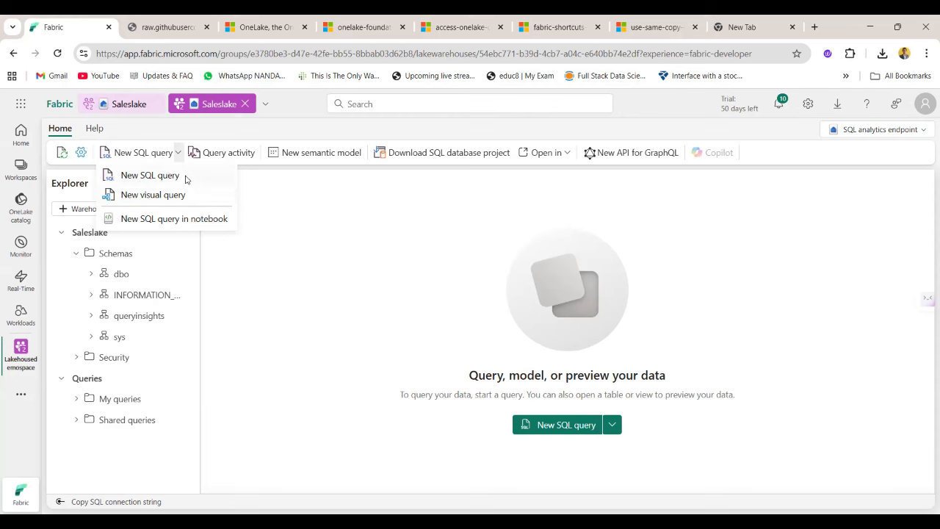
click(149, 175)
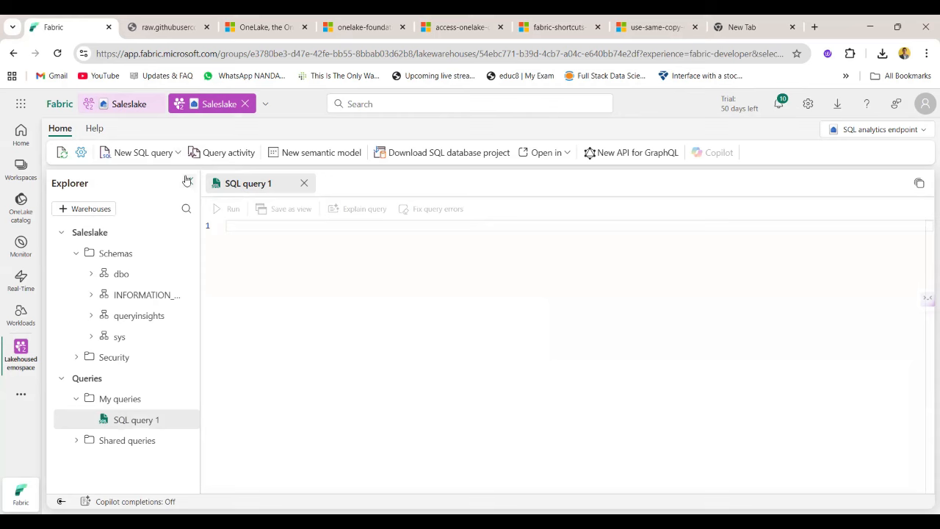
click(177, 154)
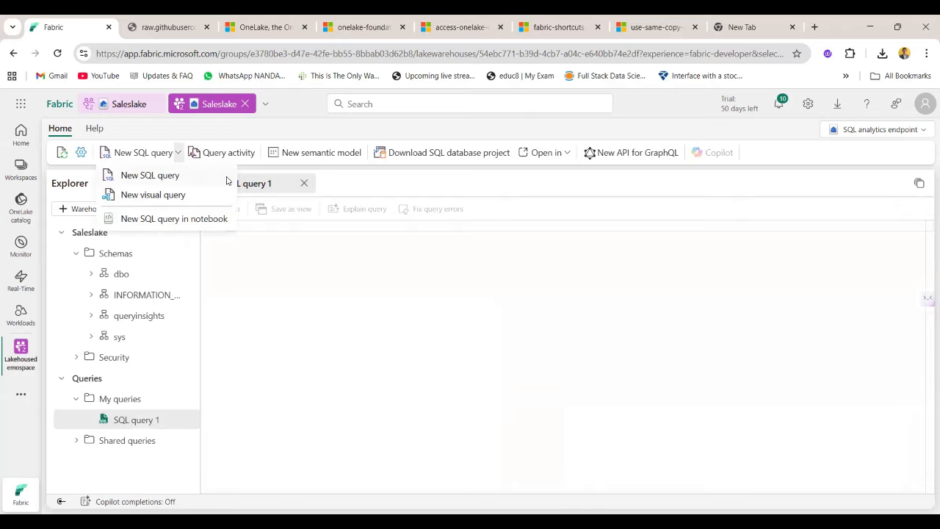
click(290, 291)
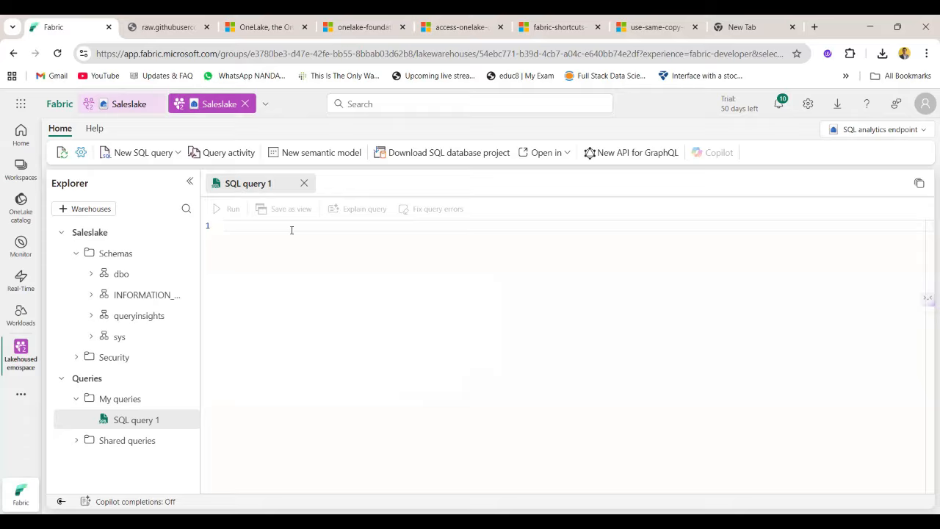
Begin the SQL query with "Select Item, Su", correcting the capitalisation of Select.
text(SElect)
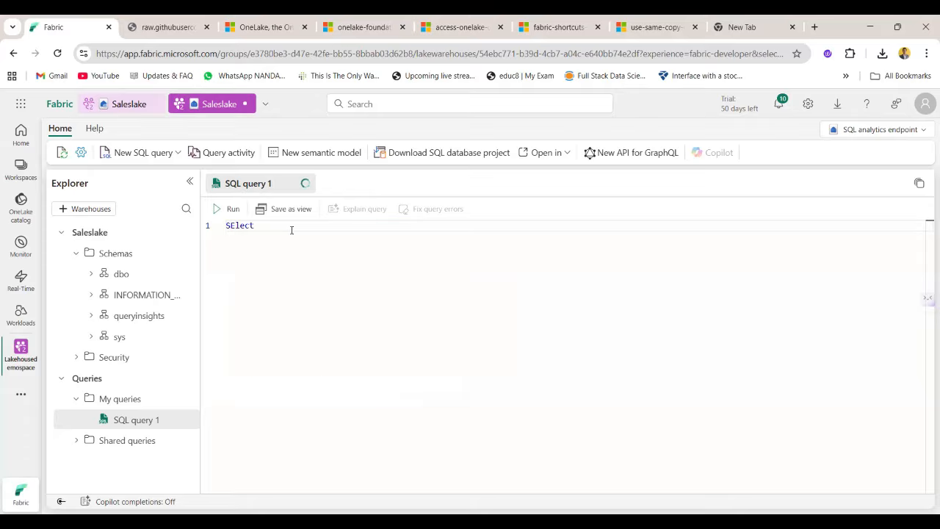
key(BackSpace)
key(BackSpace)
key(BackSpace)
key(BackSpace)
key(BackSpace)
text(elect Item, Su)
Check the Quantity, UnitPrice and Item columns of the sales_data table in the lakehouse, and return to the SQL query.
click(129, 104)
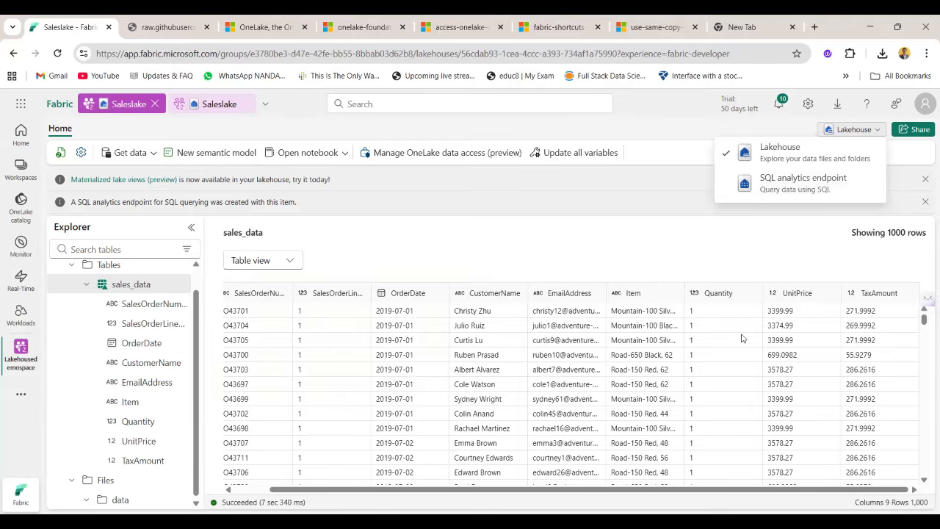
click(724, 294)
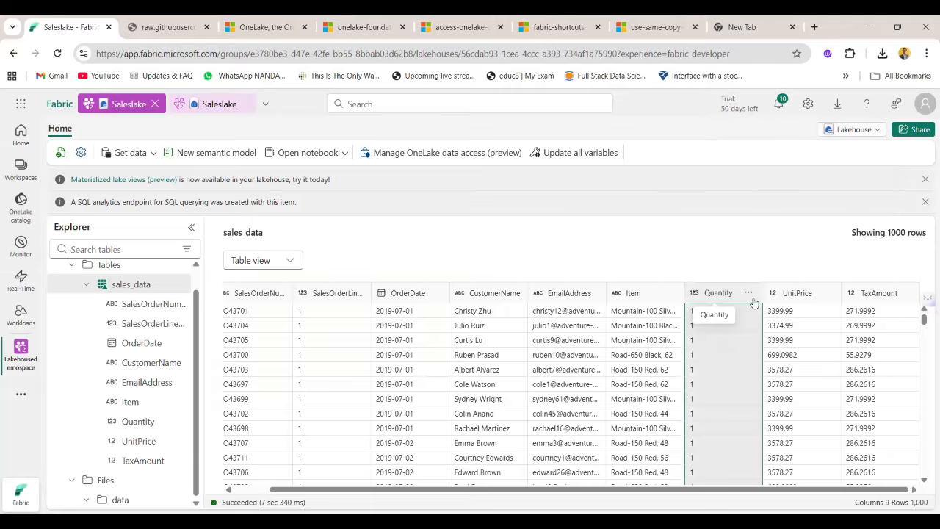
click(785, 303)
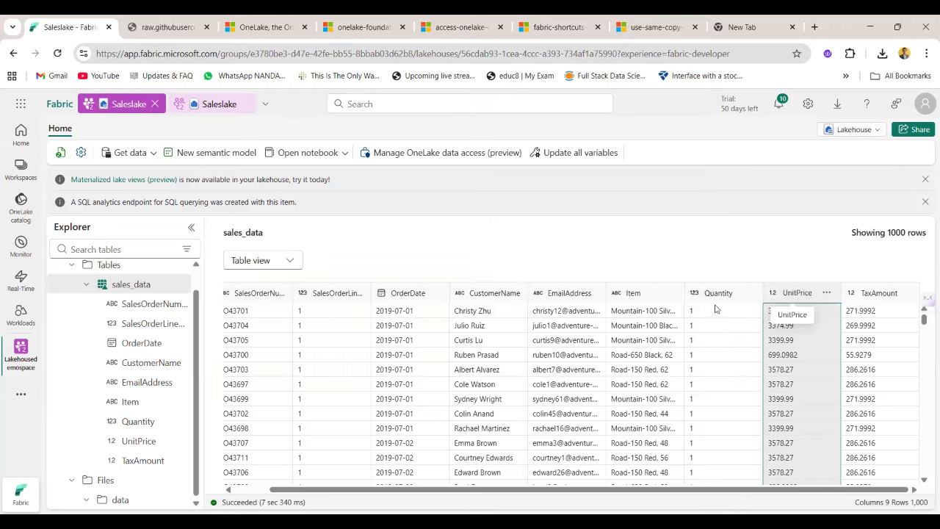
click(635, 293)
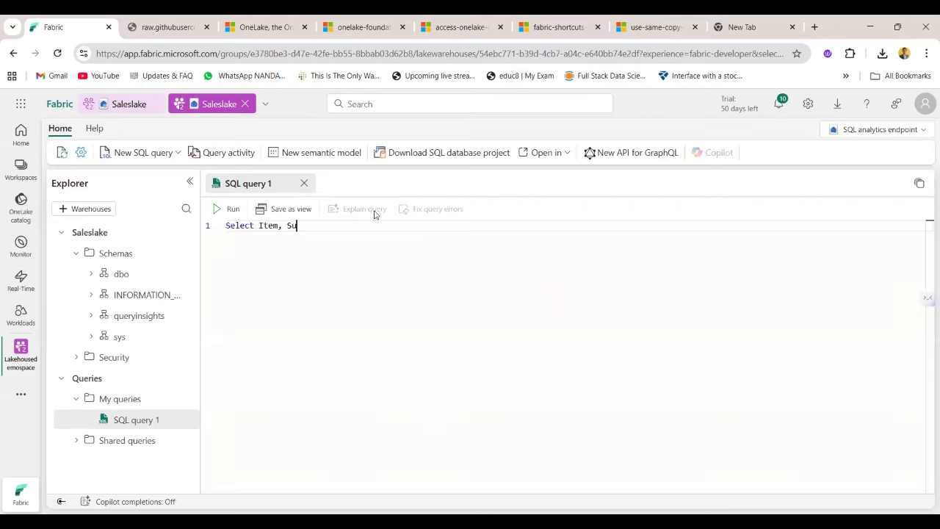
Add SUM(Quantity*UnitPrice) as Revenue to the select list, checking the UnitPrice column name in the lakehouse table.
key(Tab)
text((Quan)
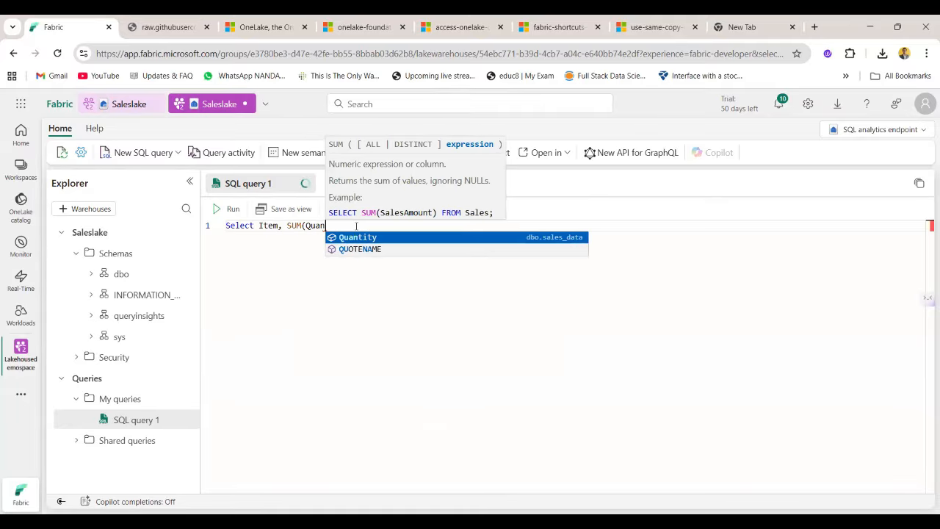
key(Tab)
text(*)
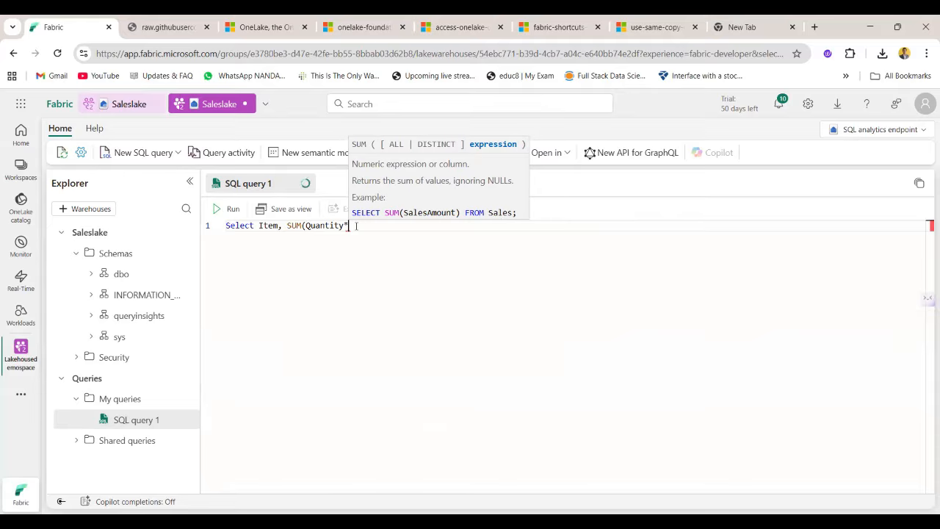
text(Unit)
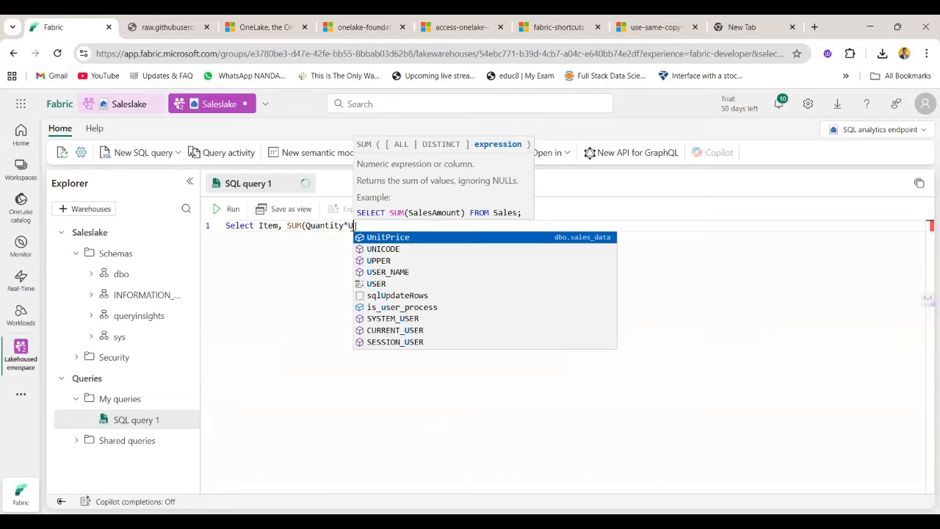
click(120, 105)
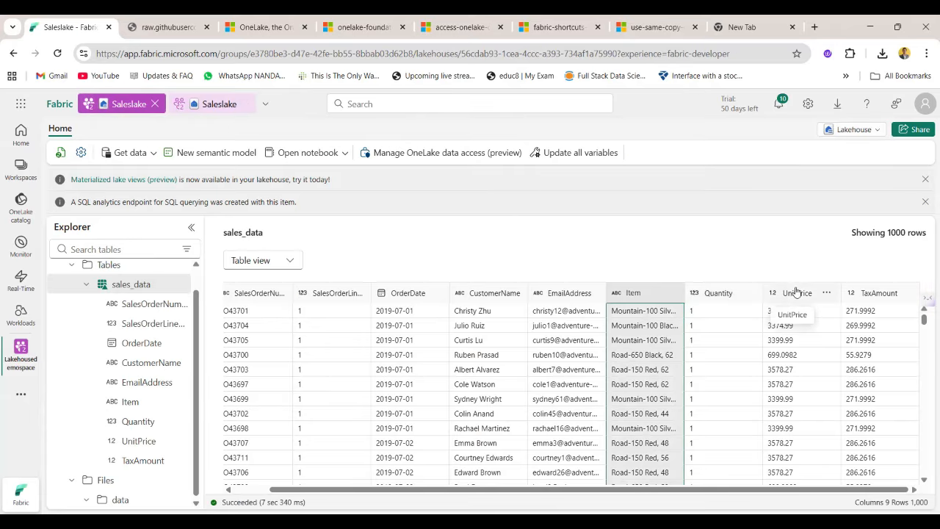
click(200, 105)
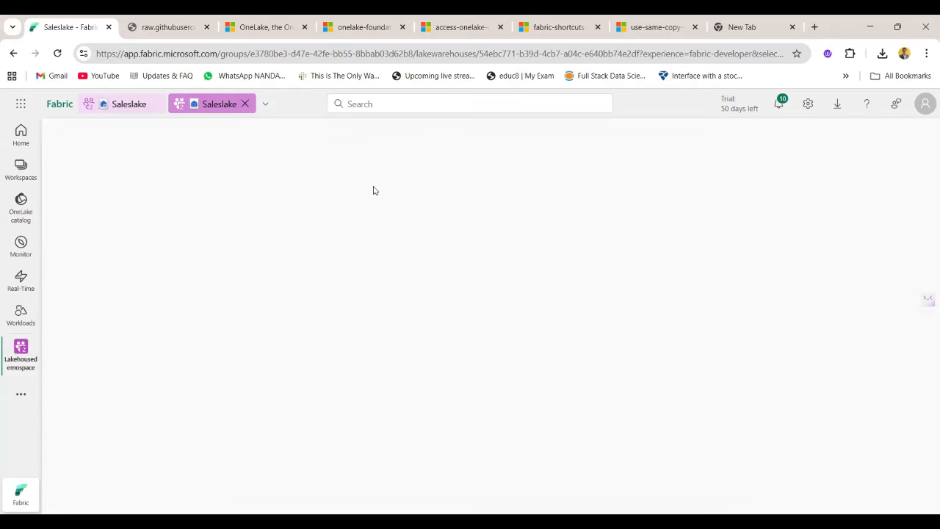
text(Price) as )
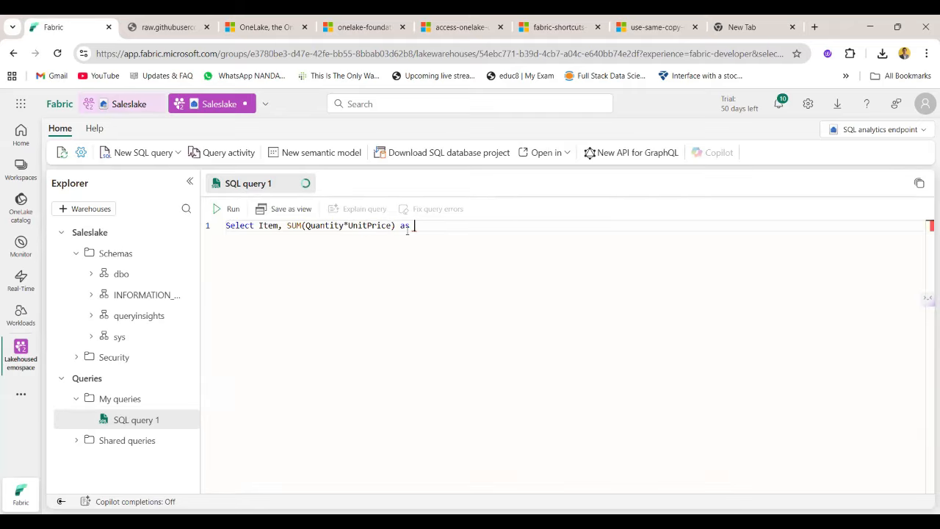
text(reve)
key(ctrl+BackSpace)
text(Revenue)
Finish the Revenue alias and add the line "From sales_data" to the SQL query.
key(Return)
text(From Sales)
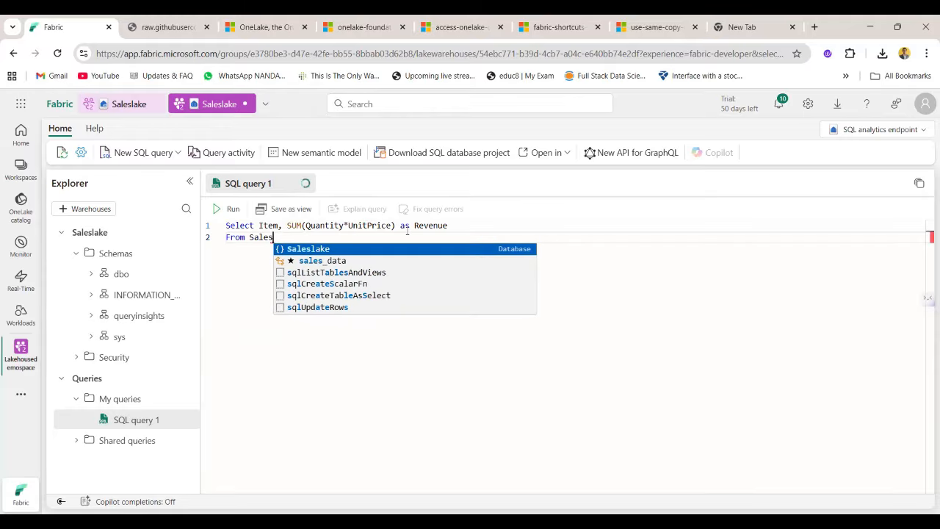
key(Down)
key(Return)
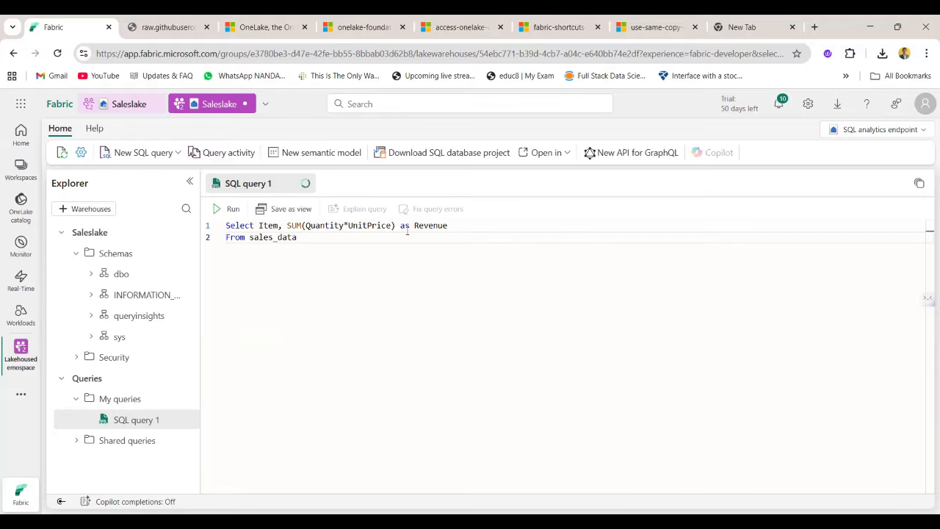
Add "GROUP BY Item" and "ORDER BY Revenue Desc;" to the end of the query.
text(GROUP BY Item)
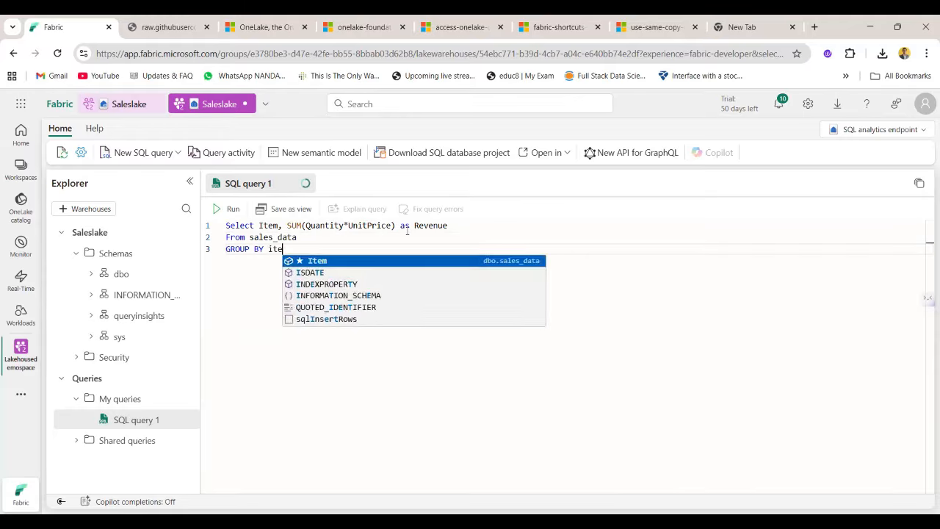
key(Return)
text(ORDER BY Rev)
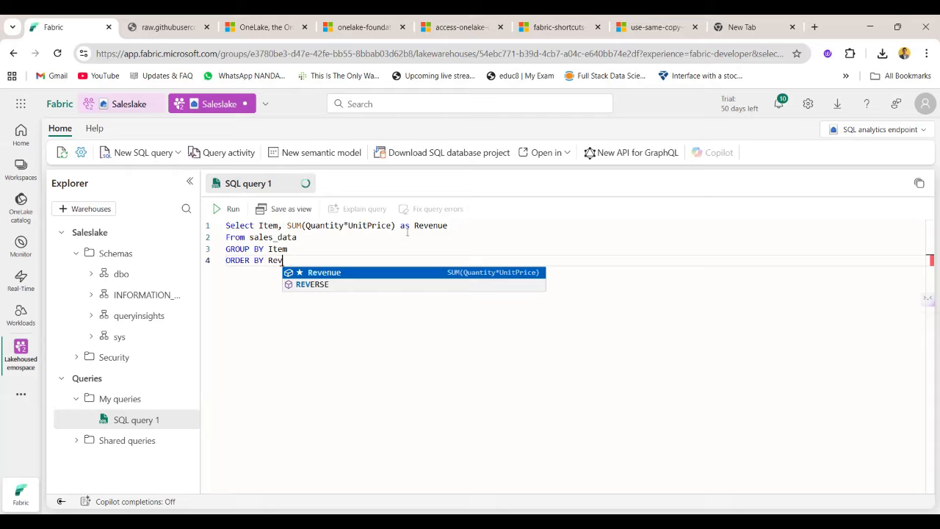
key(Return)
text(Desc;)
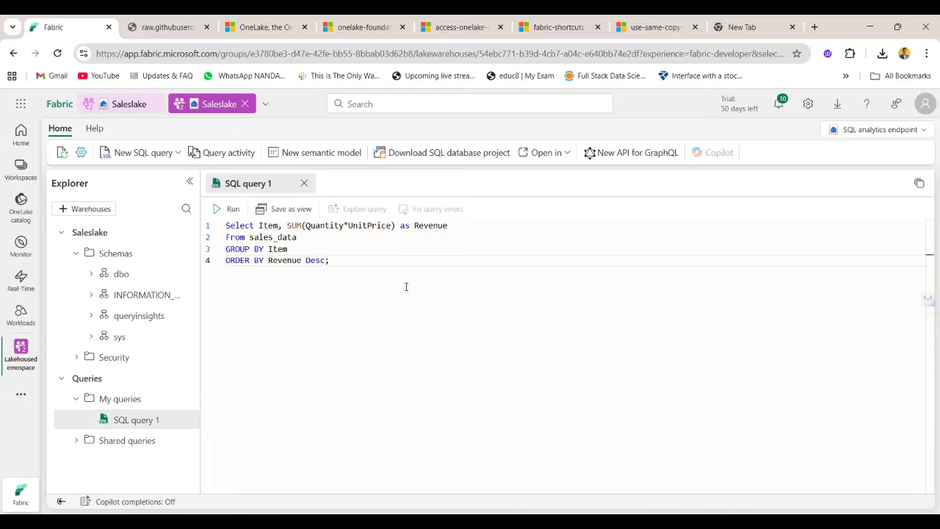
Space out the product inside SUM as "Quantity * UnitPrice" and run the query.
double_click(431, 226)
double_click(340, 227)
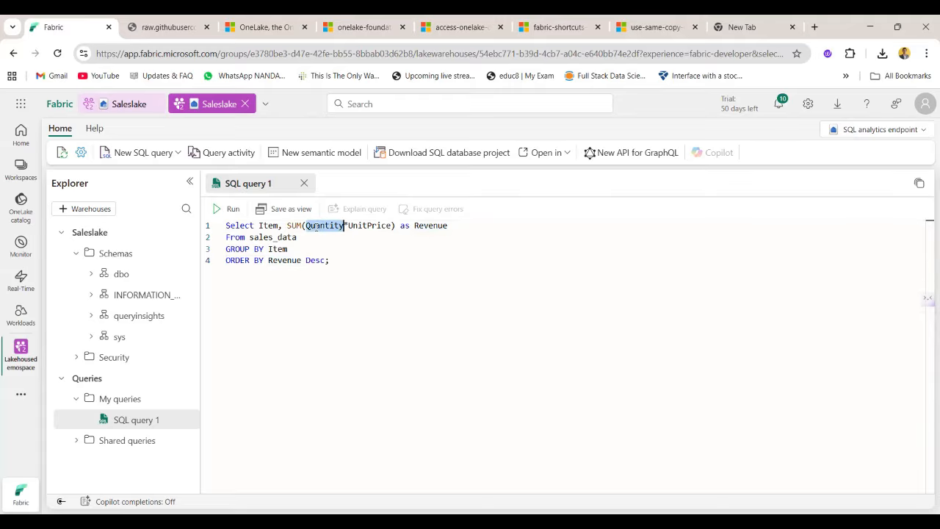
double_click(361, 226)
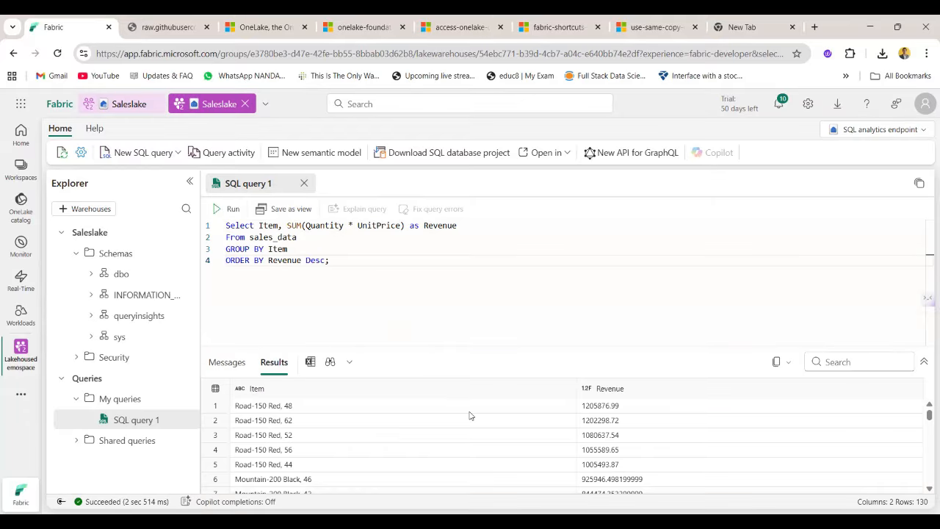
Enlarge the query results area and examine the revenue of the top-selling items.
drag(565, 346, 554, 274)
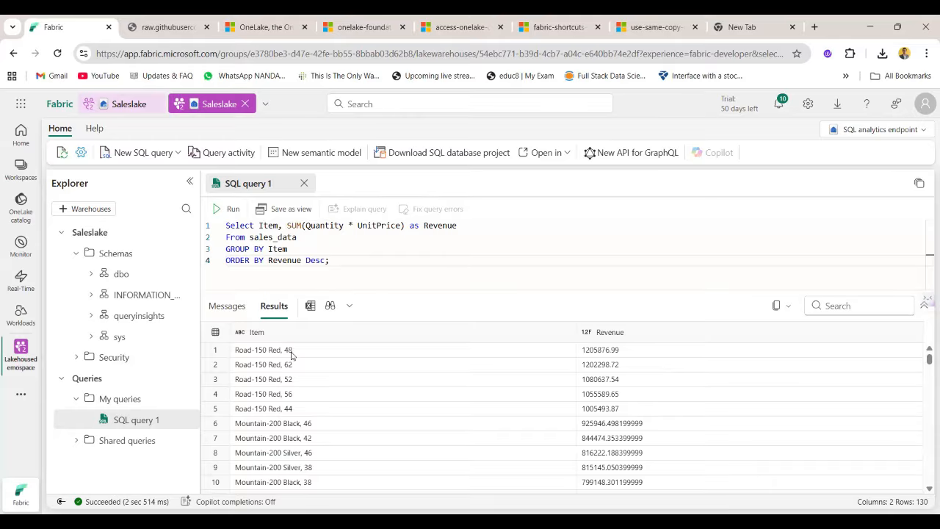
click(292, 356)
click(619, 394)
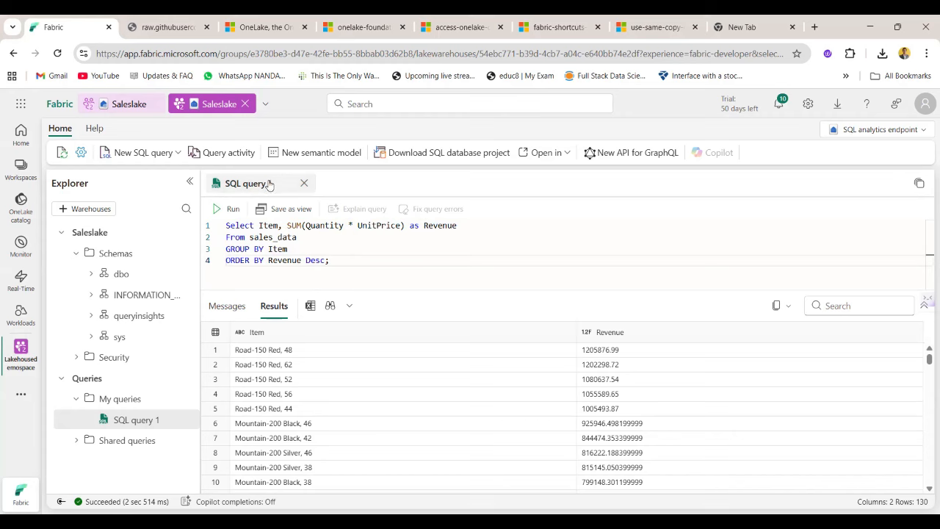
Rename SQL query 1 as sales_query.
click(136, 422)
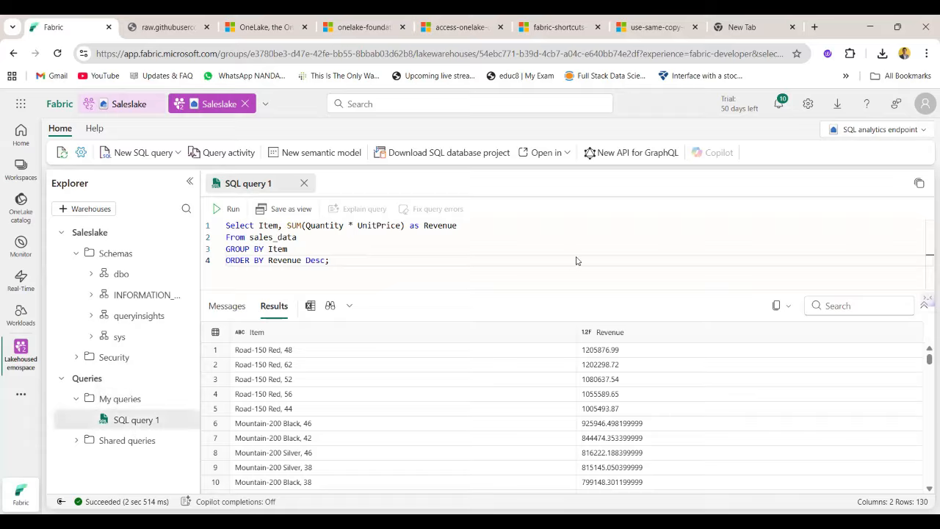
right_click(277, 188)
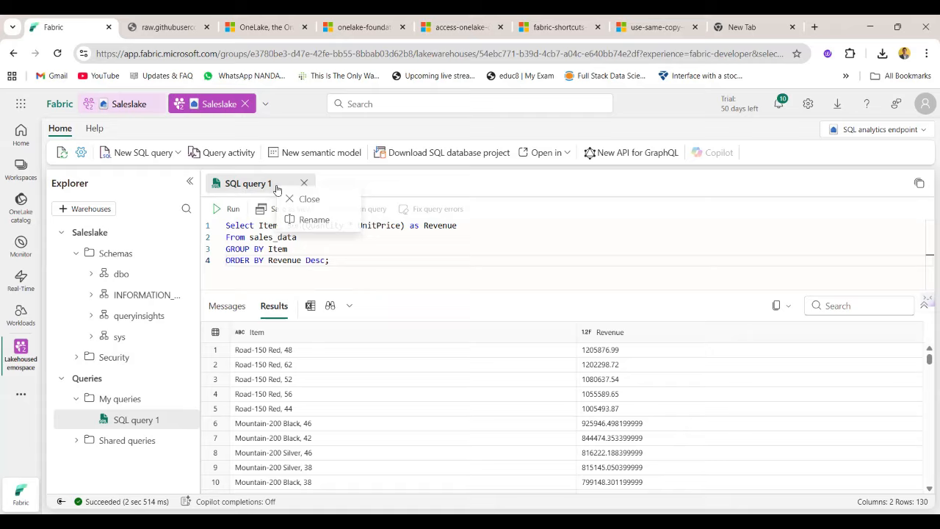
click(314, 220)
key(ctrl+a)
key(BackSpace)
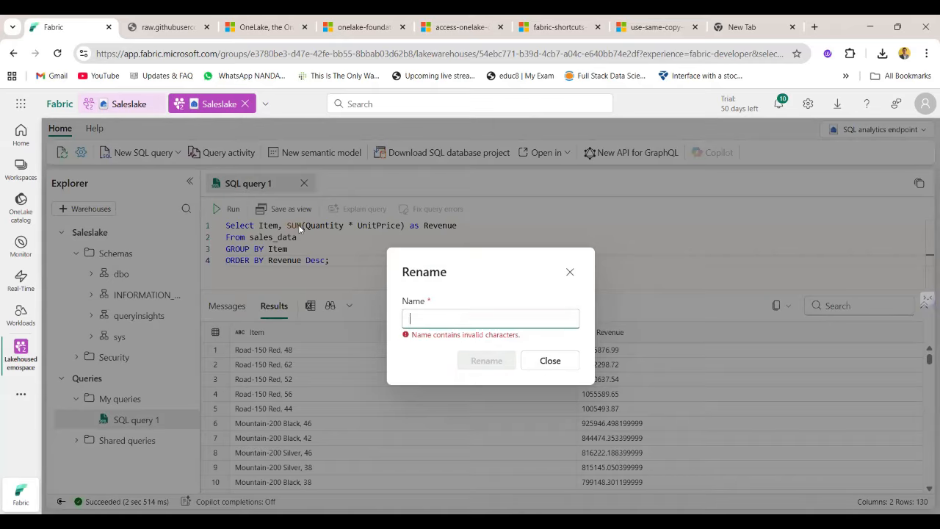
text(sales_query)
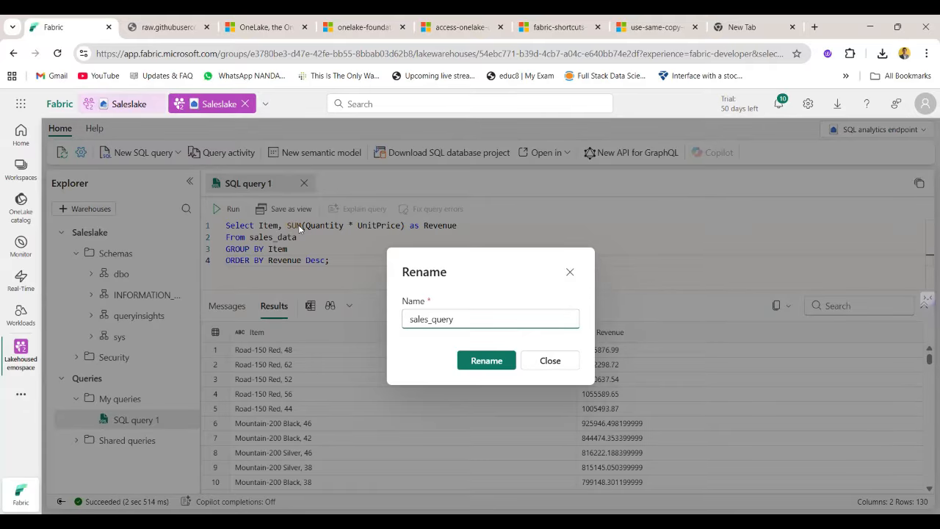
key(Return)
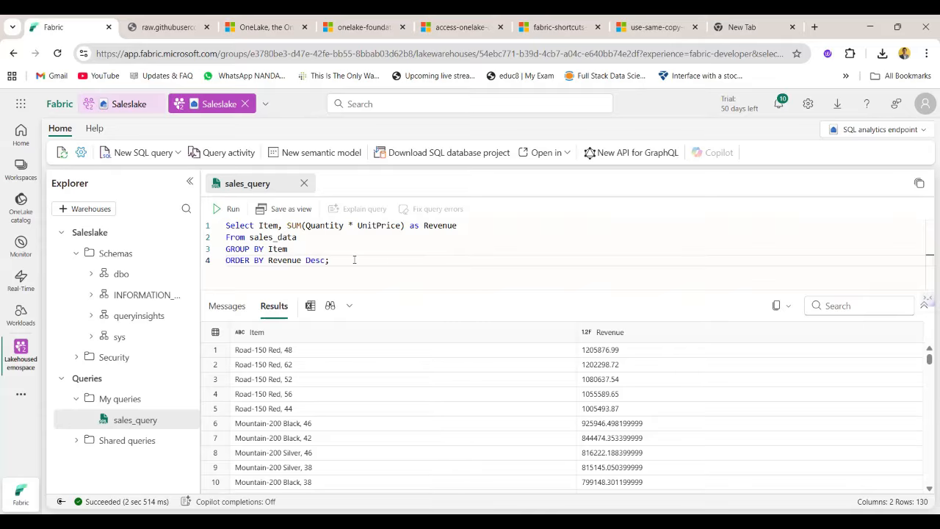
Look over the query text and its source table, and close sales_query and both open Saleslake items.
drag(354, 259, 220, 223)
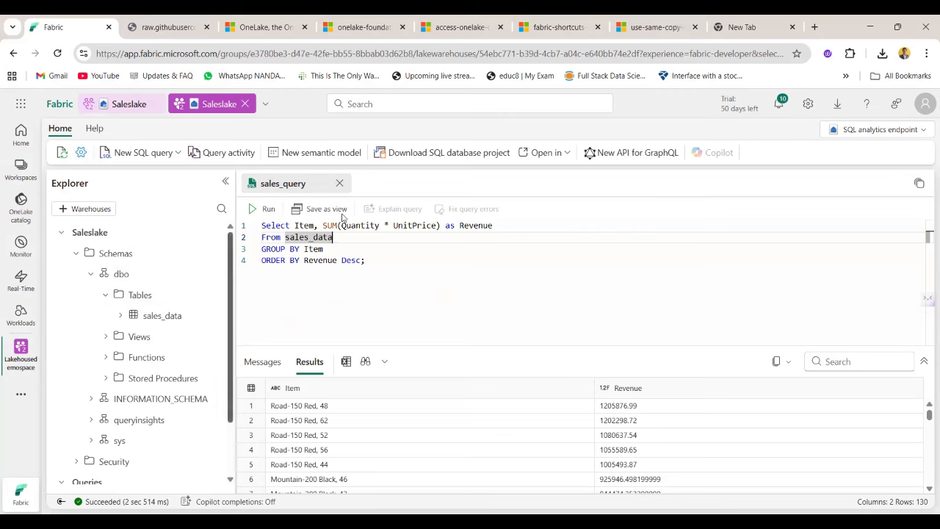
click(340, 183)
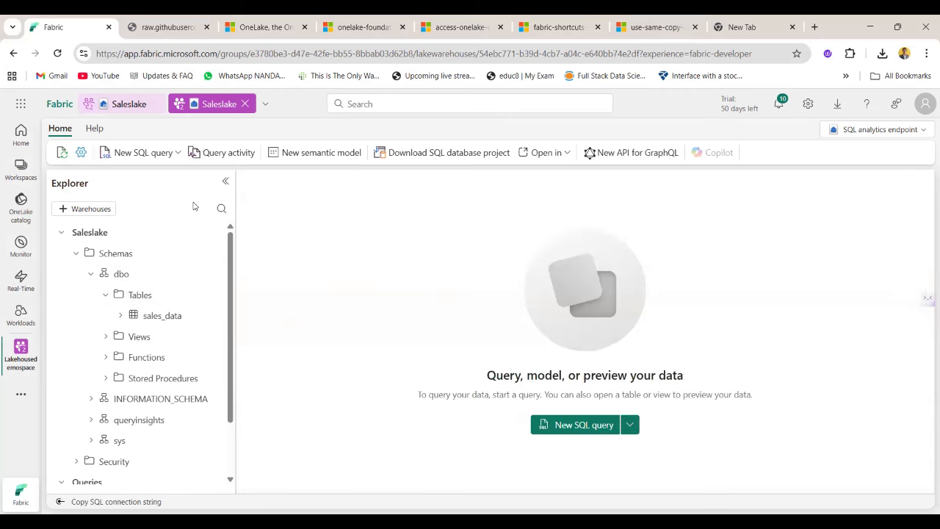
click(244, 103)
click(155, 103)
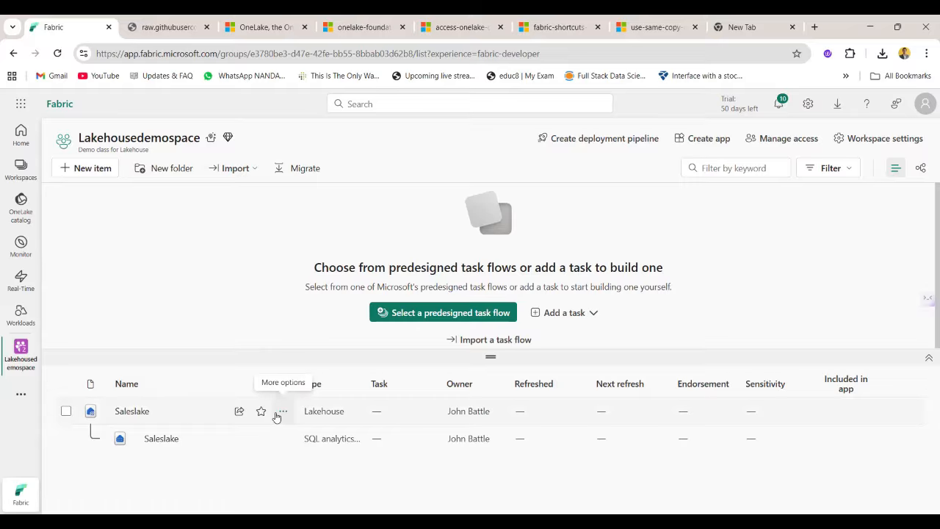
Delete the Saleslake lakehouse from the Lakehousedemospace workspace and confirm the deletion.
click(282, 413)
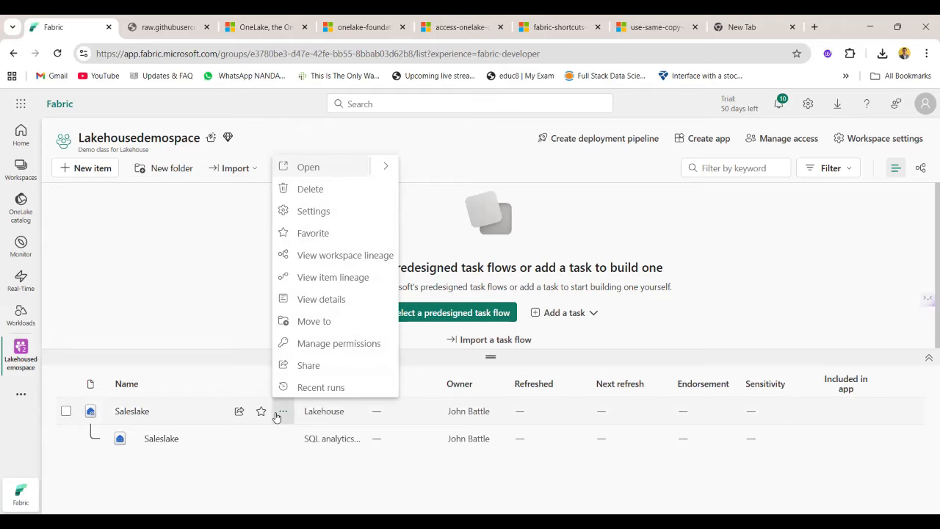
click(66, 411)
click(282, 411)
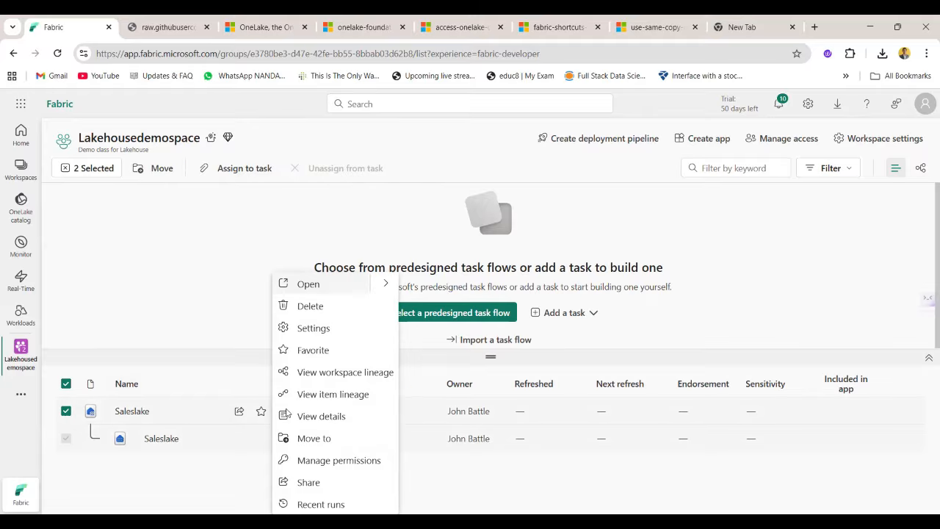
click(317, 314)
click(485, 331)
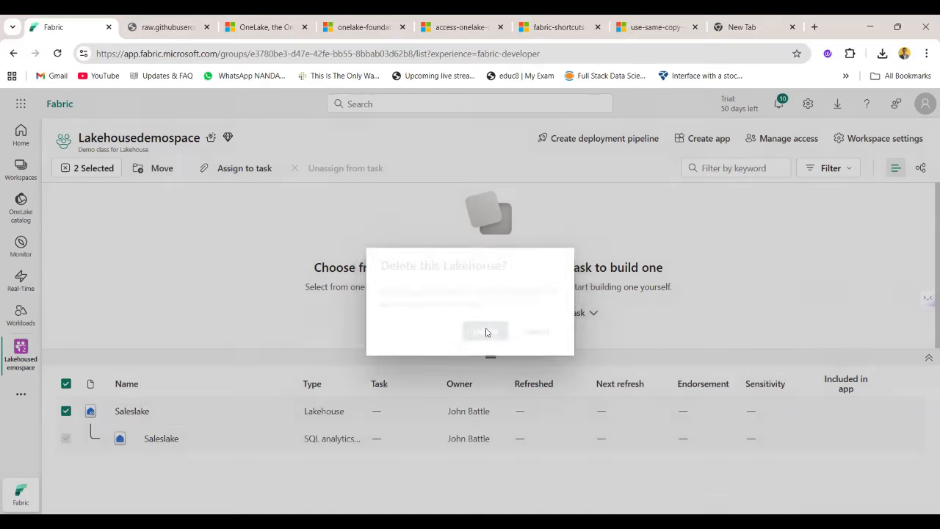